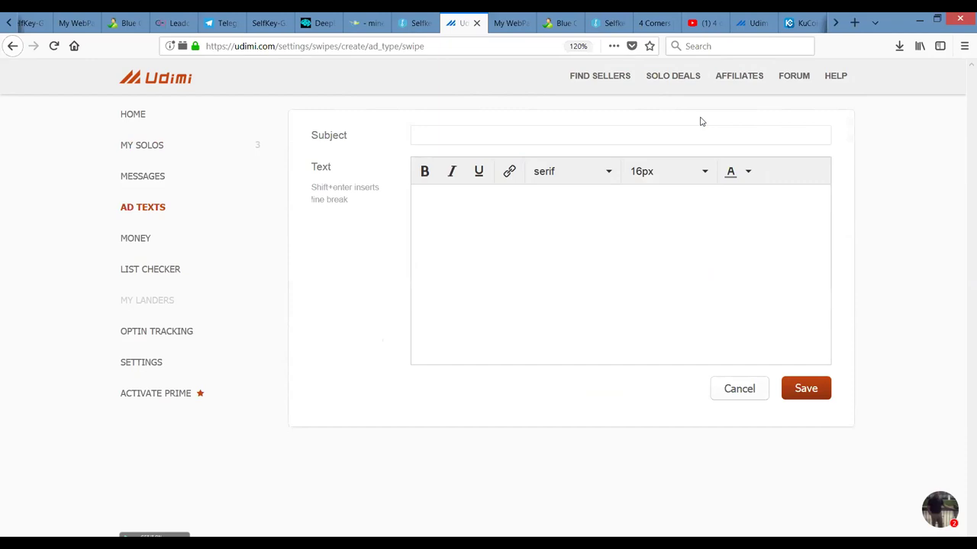
Copy the RUN WITH WINNERS heading from the landing page and paste it as the ad subject.
click(559, 25)
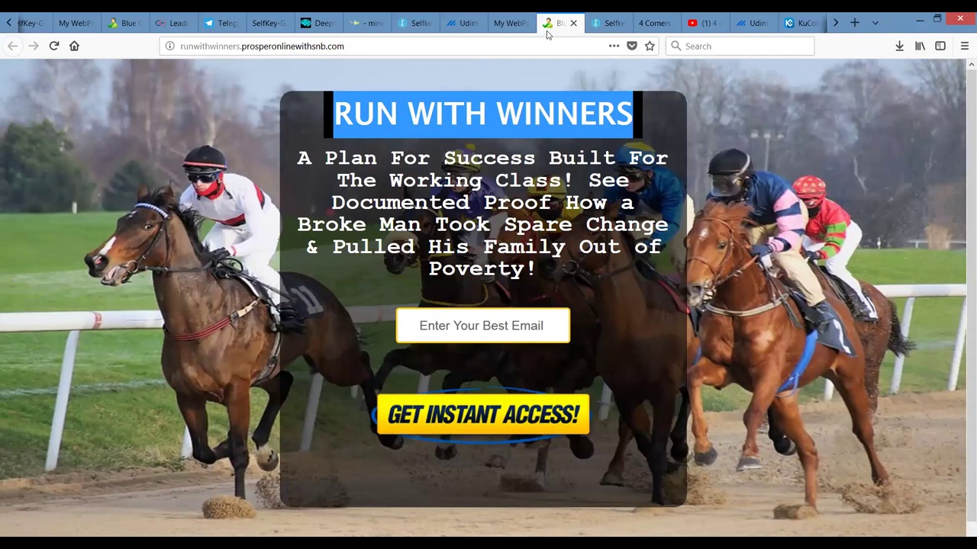
click(428, 107)
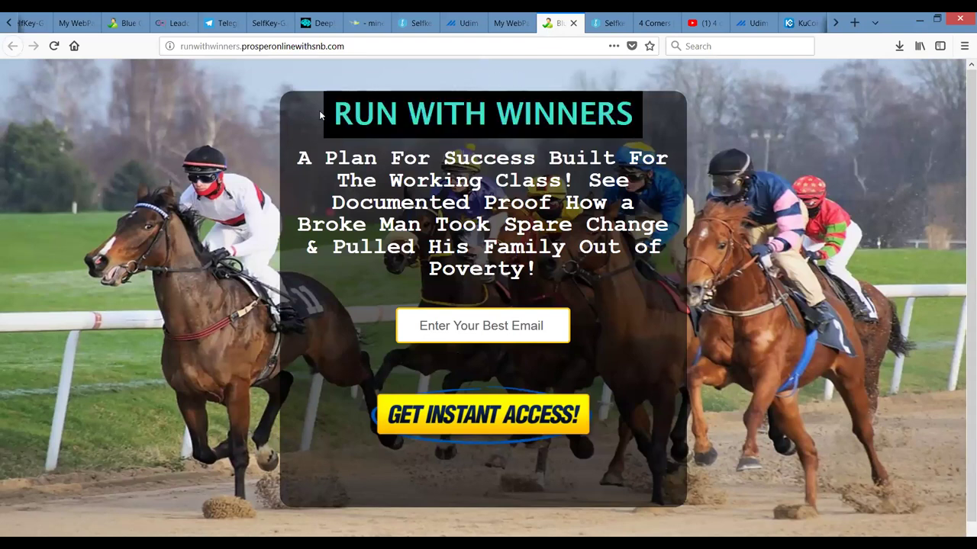
drag(330, 114, 633, 114)
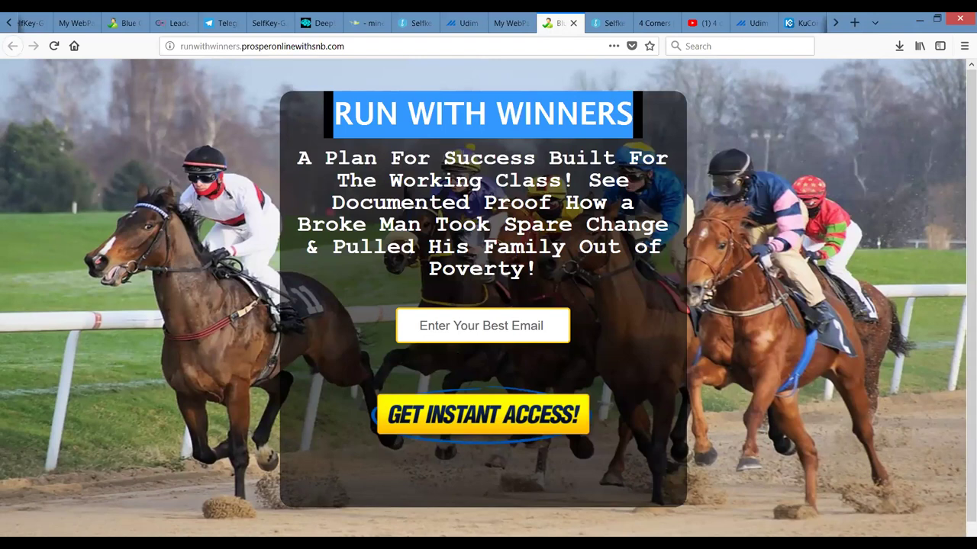
right_click(574, 130)
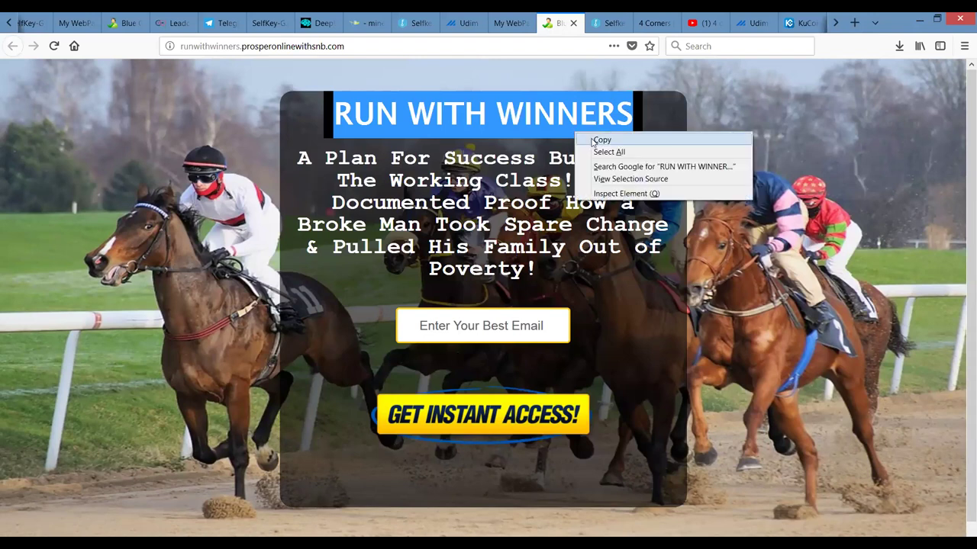
click(565, 141)
click(465, 22)
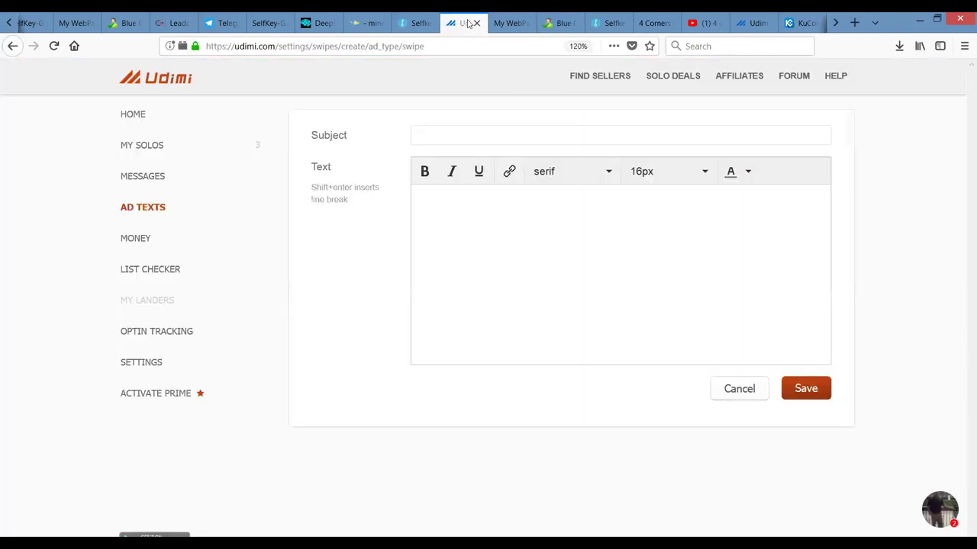
click(427, 140)
key(ctrl+v)
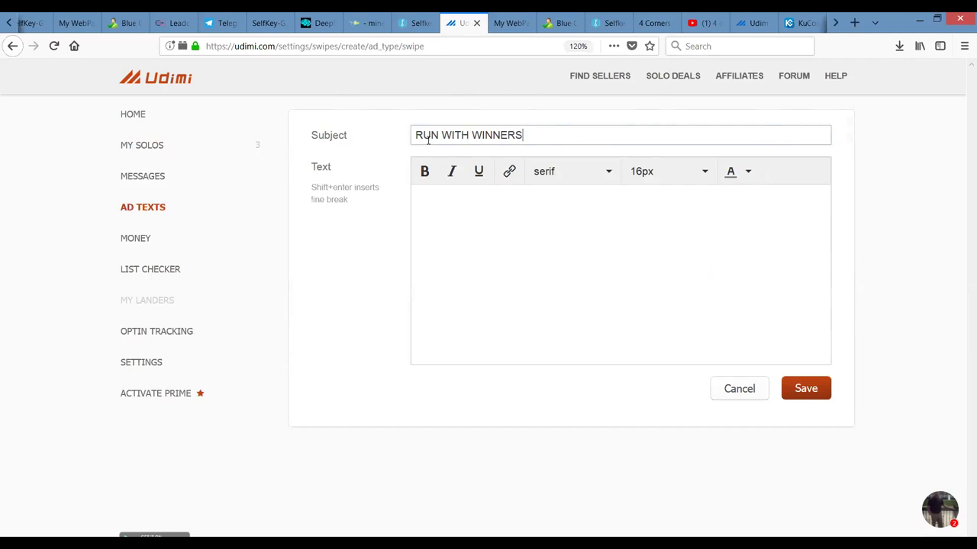
Copy the landing page's subtitle paragraph and place the cursor in the ad body.
click(560, 23)
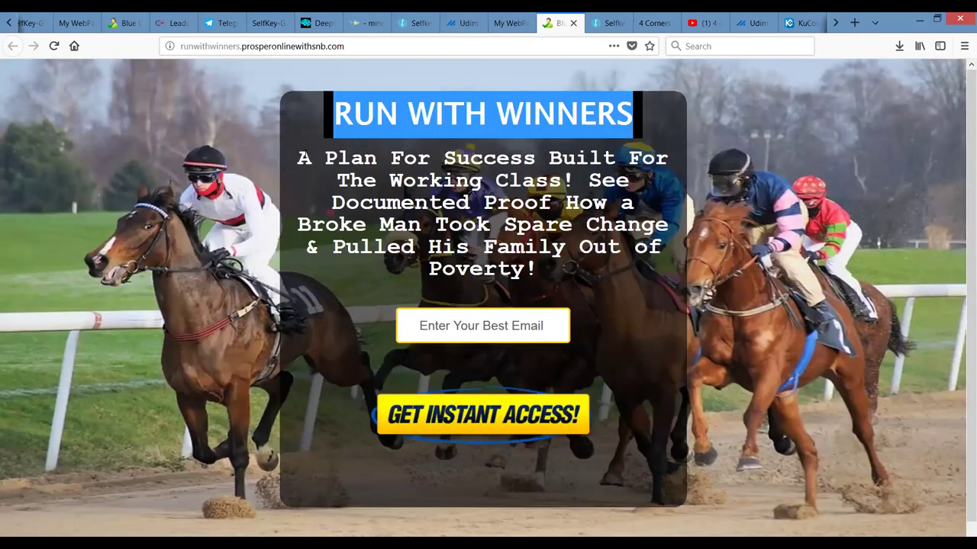
drag(299, 155, 557, 289)
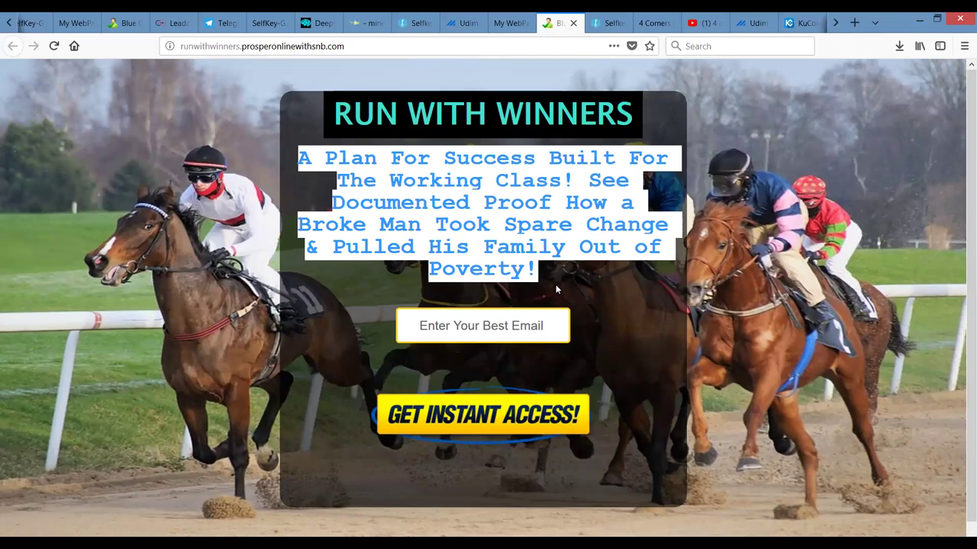
click(510, 23)
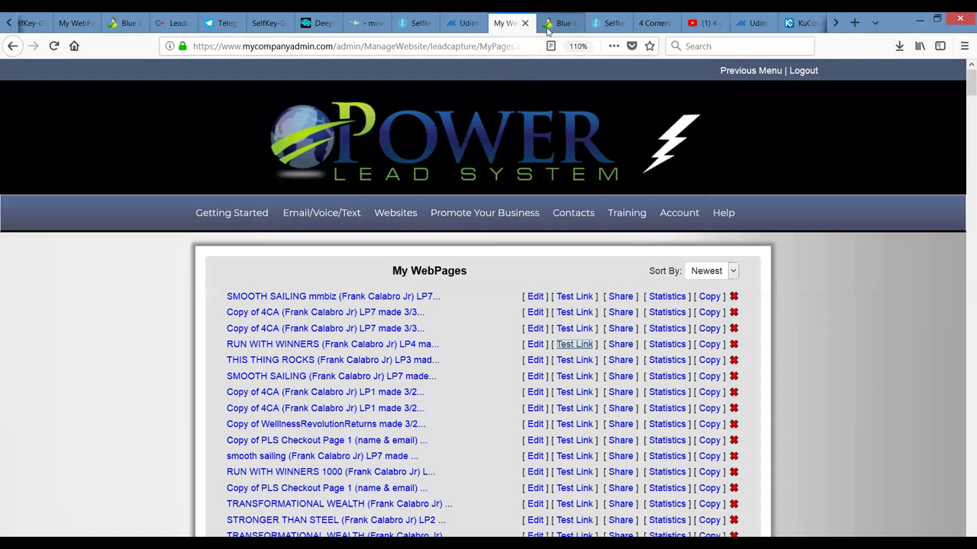
click(563, 24)
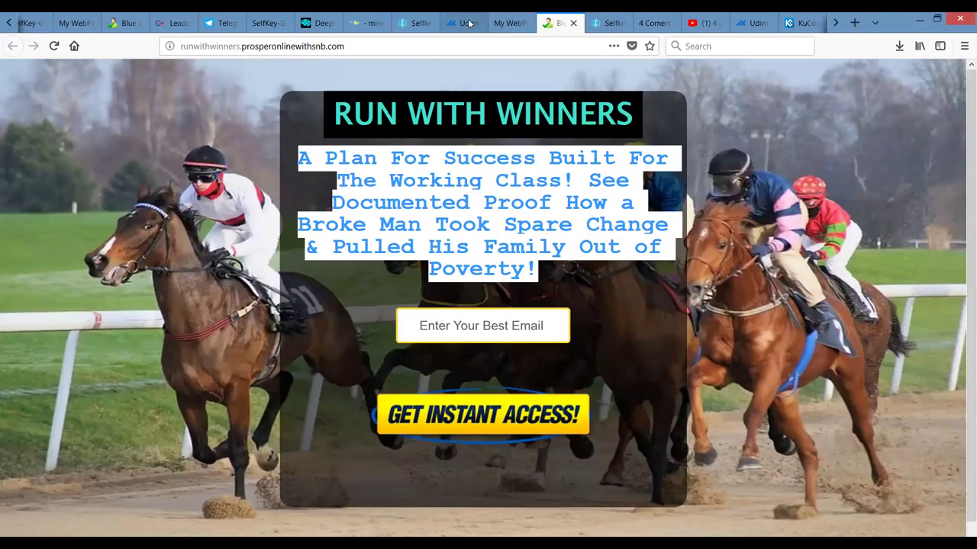
click(467, 24)
click(426, 207)
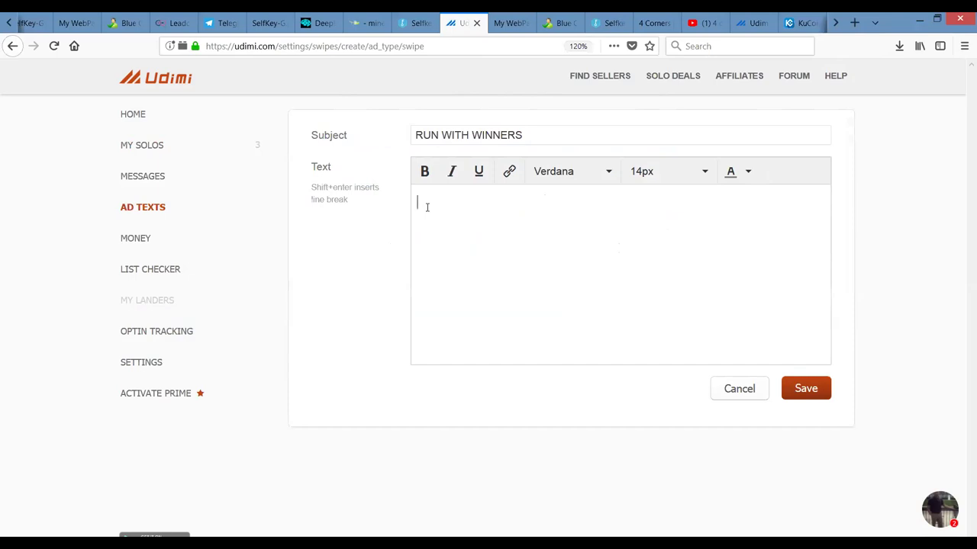
Paste the subtitle into the ad body and shrink the See…Poverty! sentence to 20px.
key(ctrl+v)
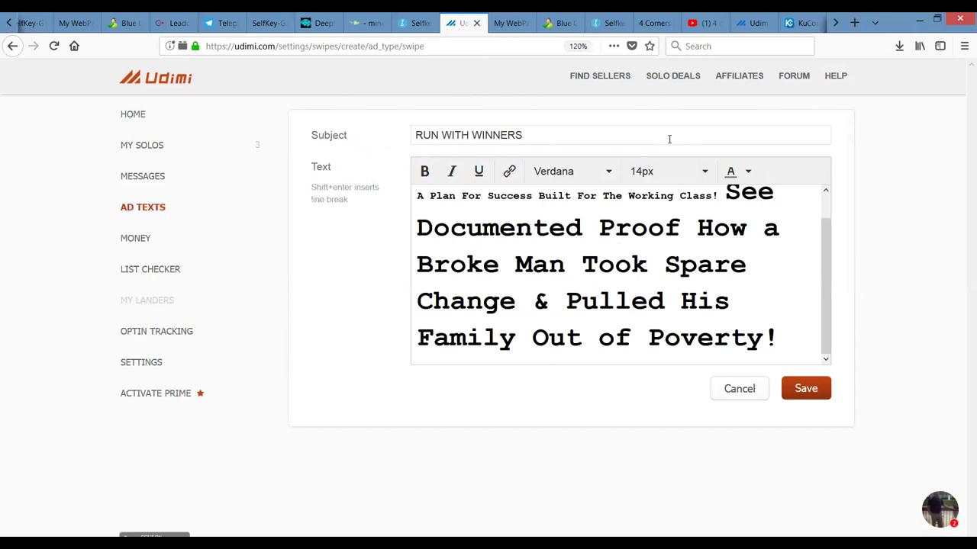
drag(722, 197, 791, 344)
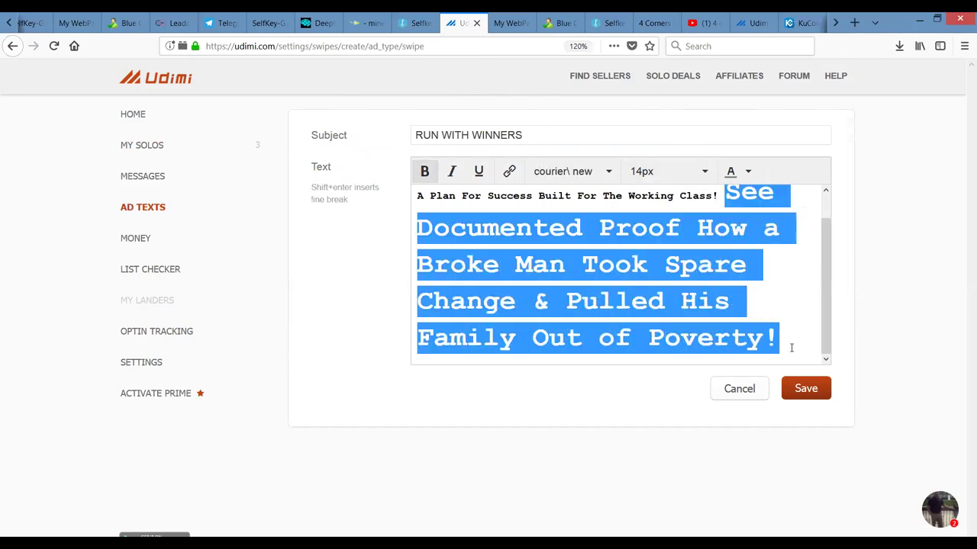
click(659, 174)
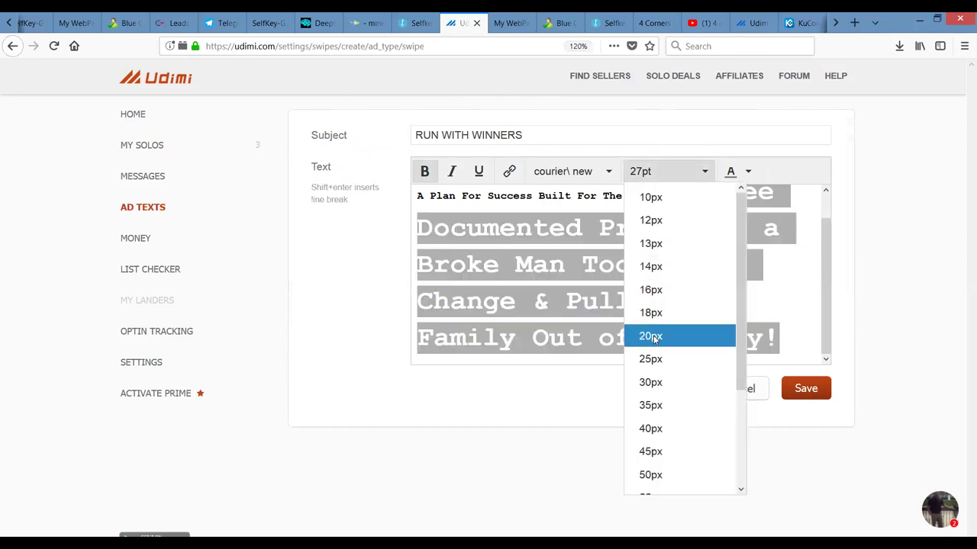
click(652, 337)
click(774, 202)
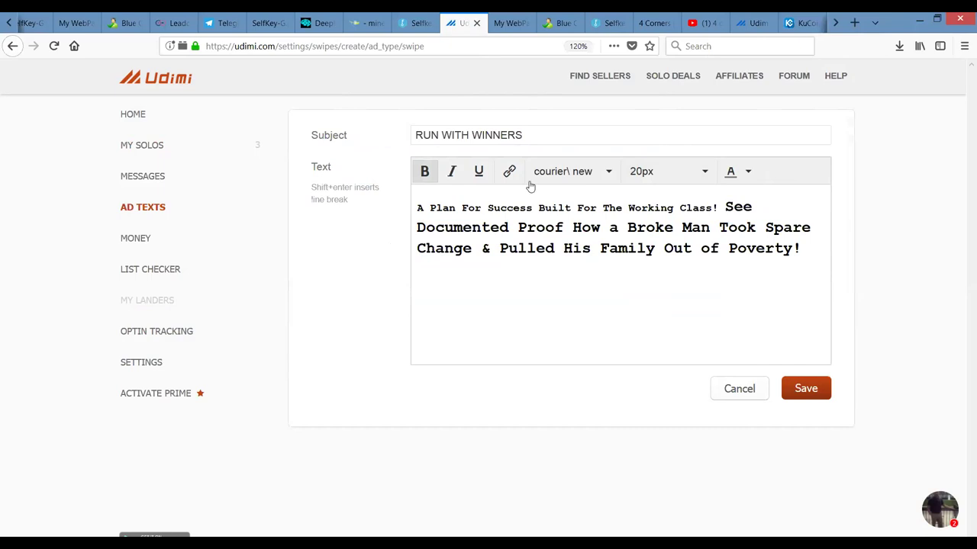
Compare against the landing page and select the first line ending in Working Class!
click(722, 209)
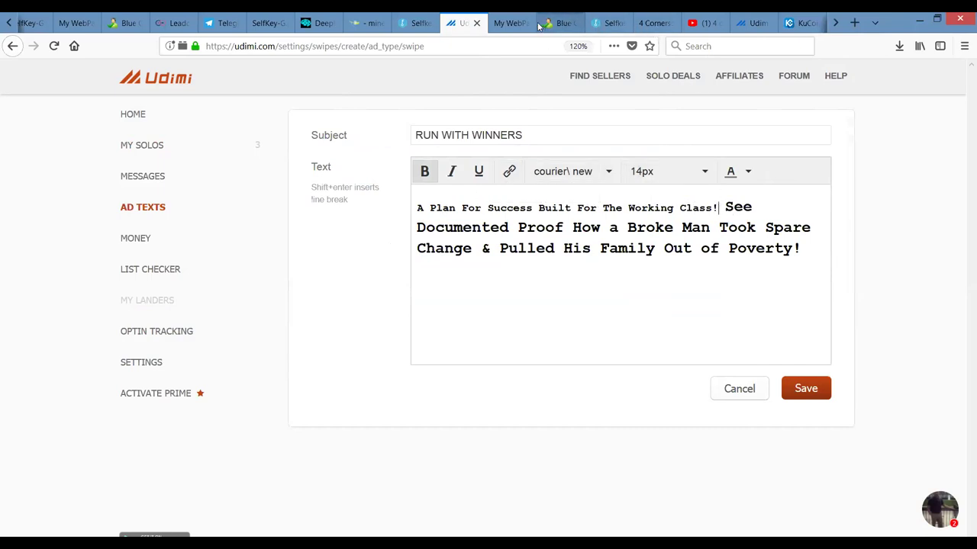
click(563, 23)
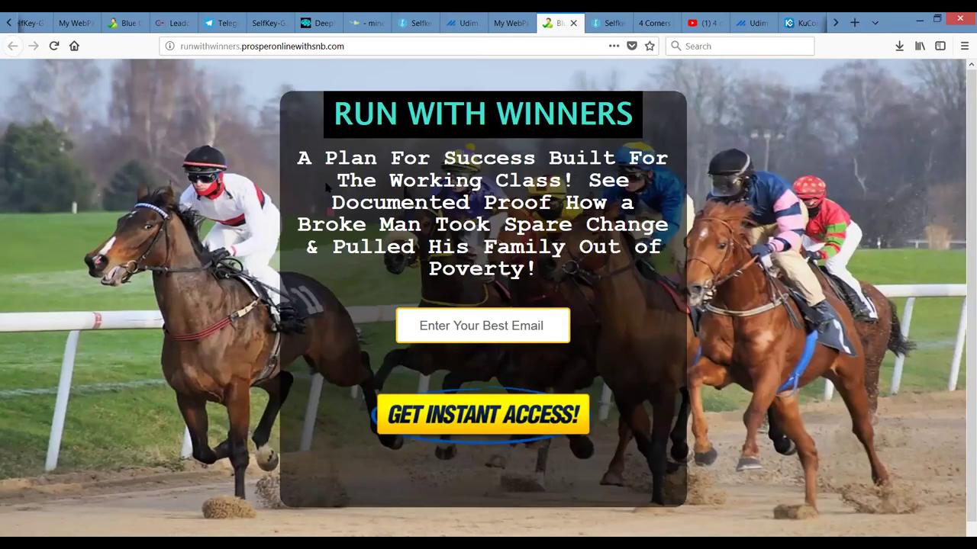
click(466, 24)
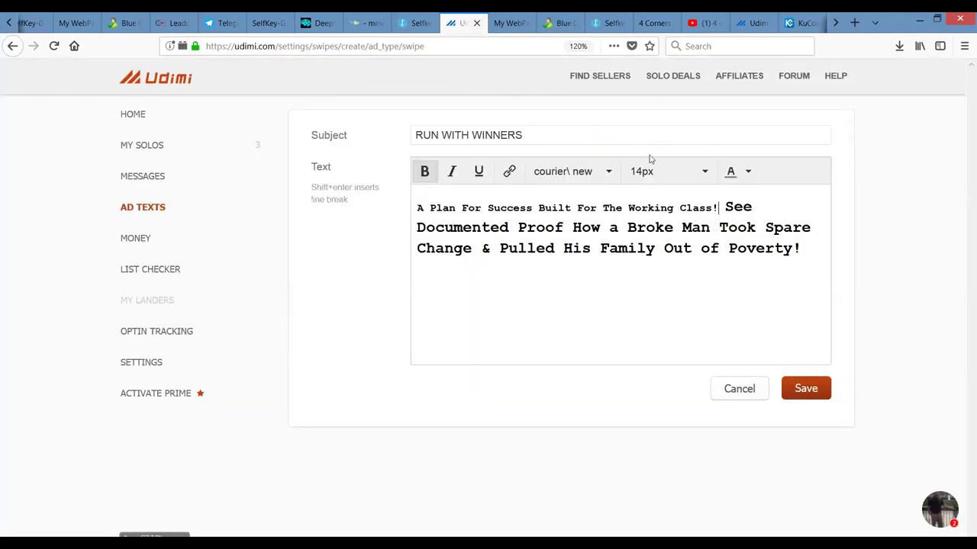
drag(721, 208, 410, 215)
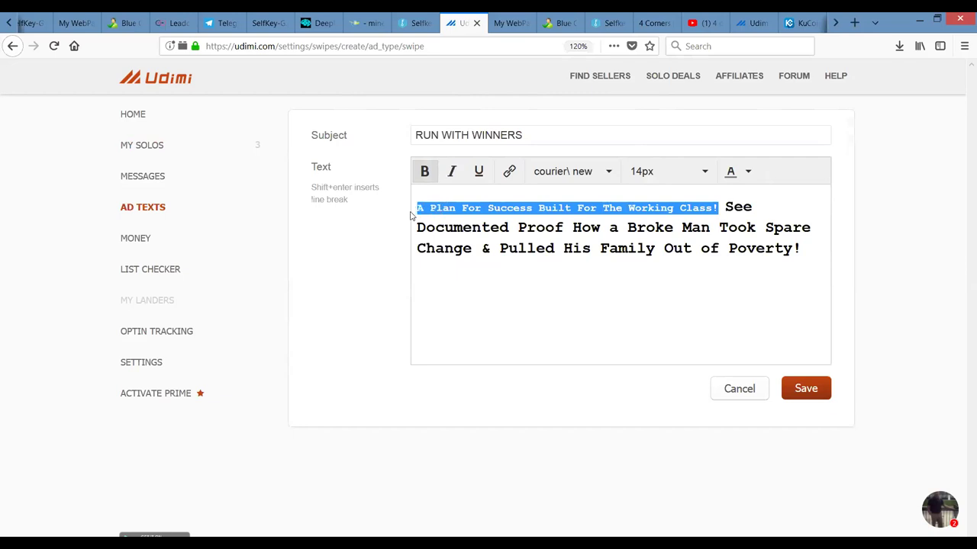
Colour the Working Class! first line red and set it to 18px.
click(747, 173)
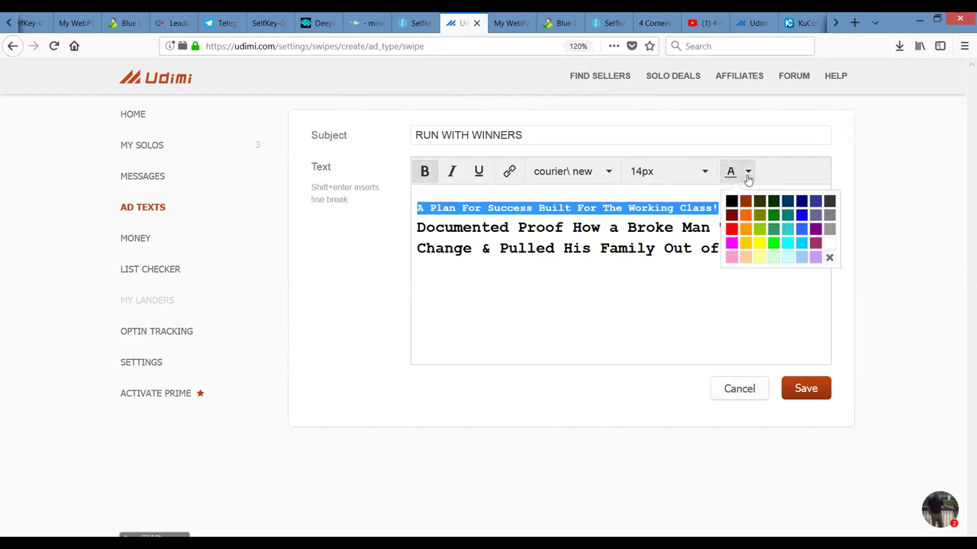
click(731, 230)
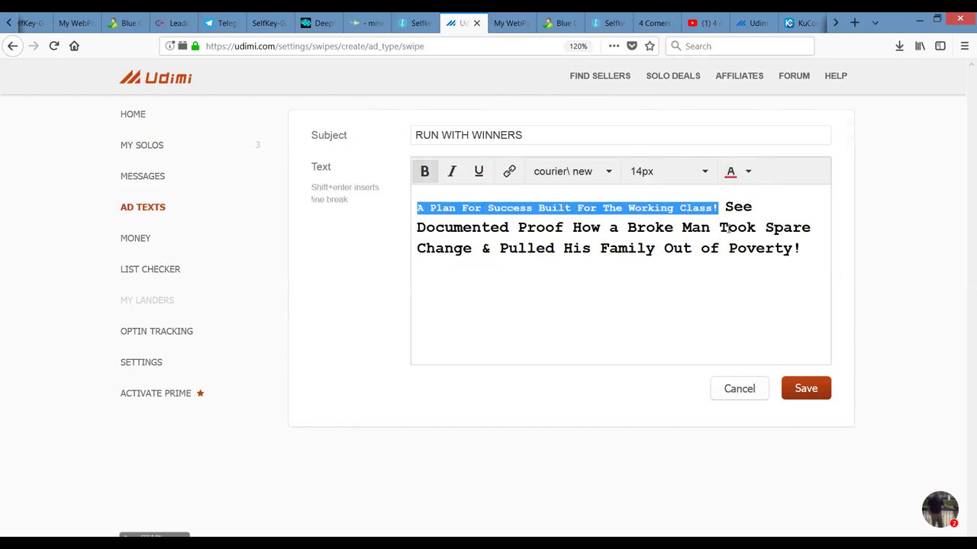
click(649, 177)
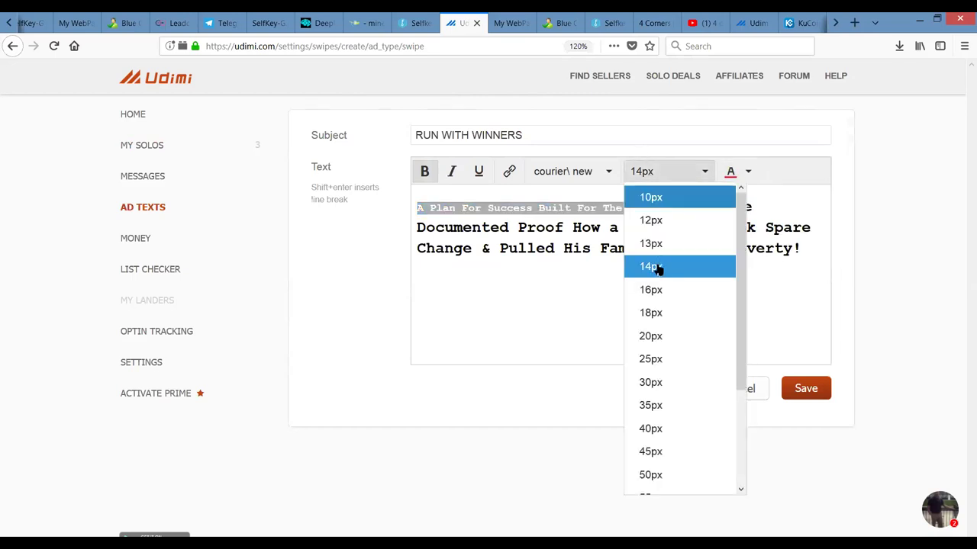
click(652, 313)
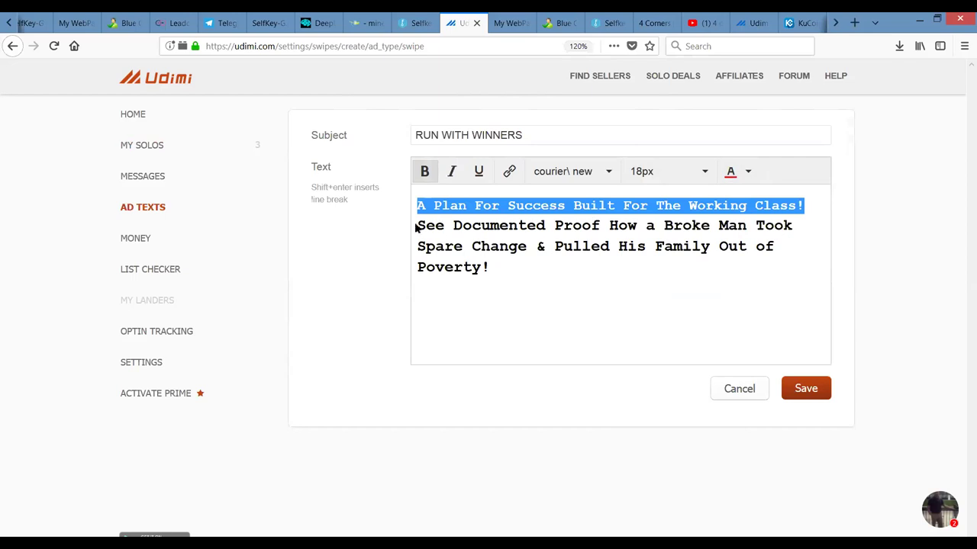
Set the remaining lines from See to Poverty! to 18px as well.
drag(417, 225, 497, 274)
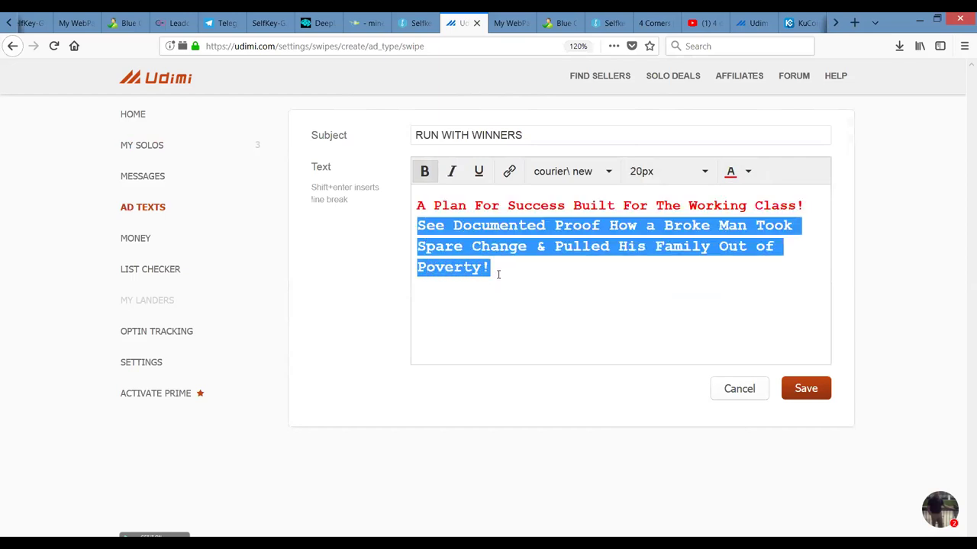
click(654, 175)
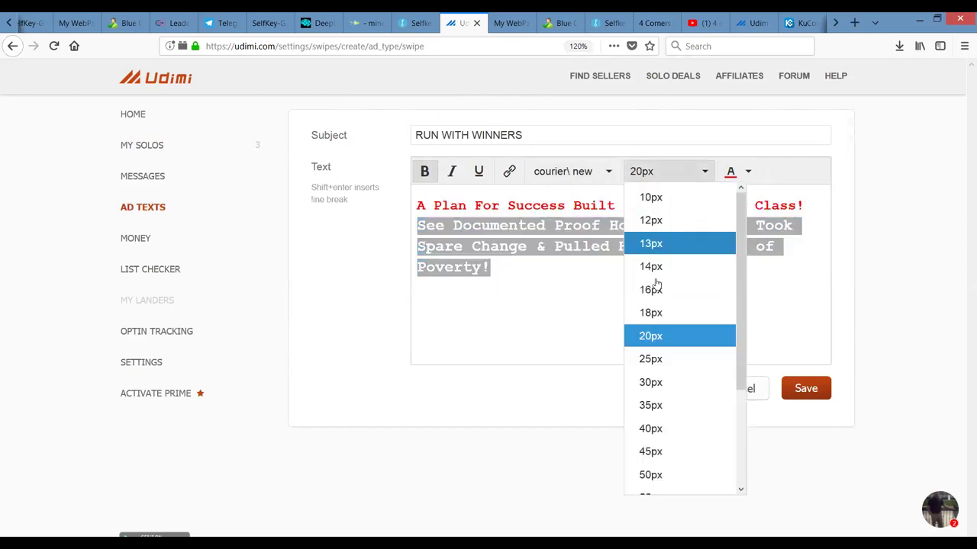
click(651, 312)
click(557, 288)
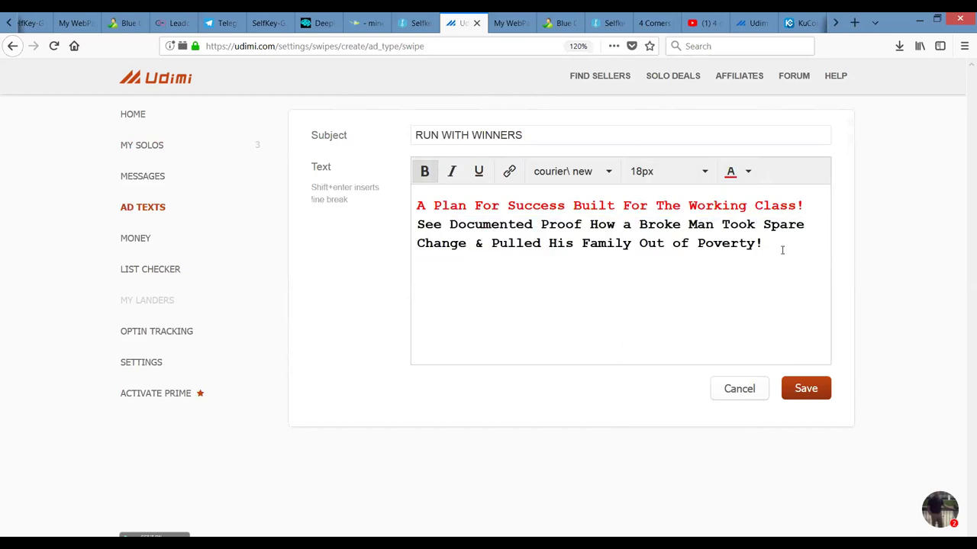
Add a red 'Click Here' line at the end of the ad body.
key(Return)
text(Click Here)
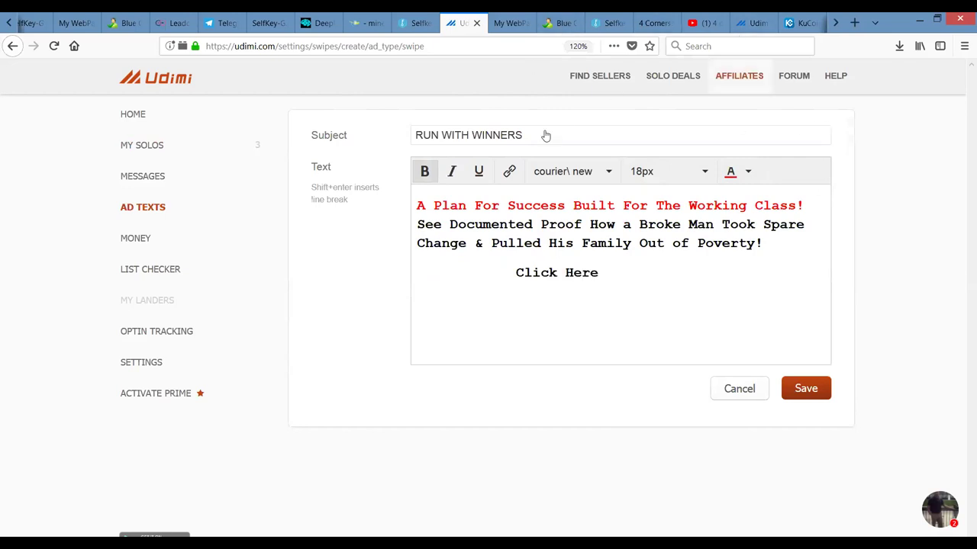
drag(515, 273, 605, 280)
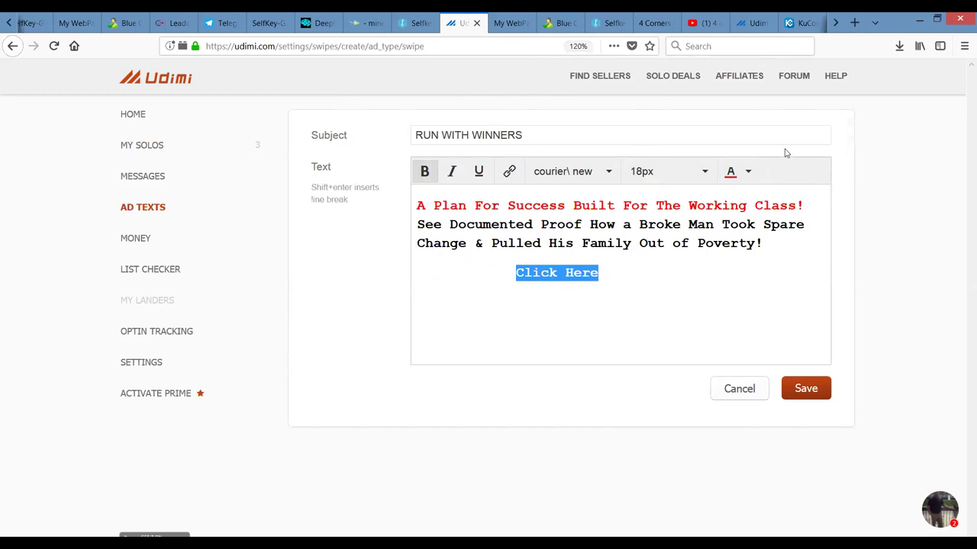
click(747, 171)
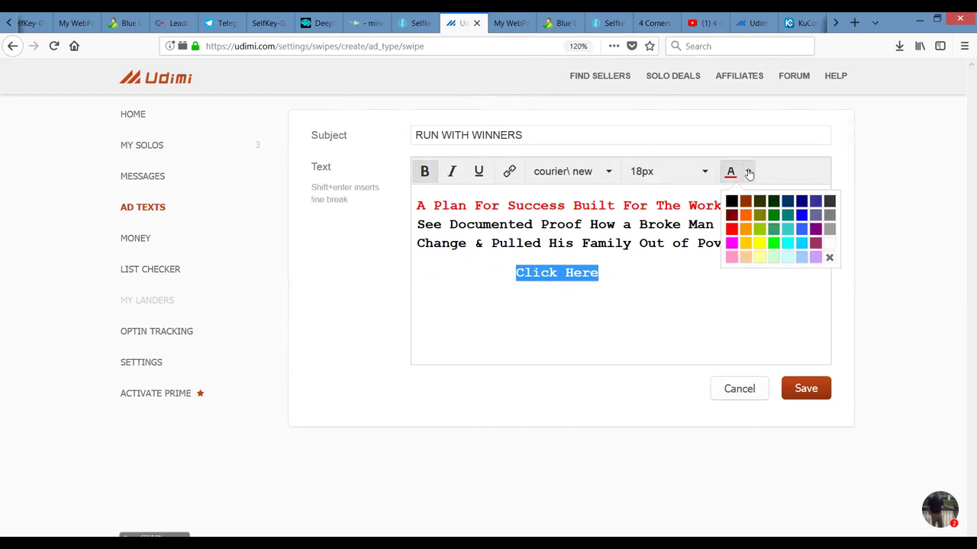
click(731, 228)
drag(615, 273, 508, 276)
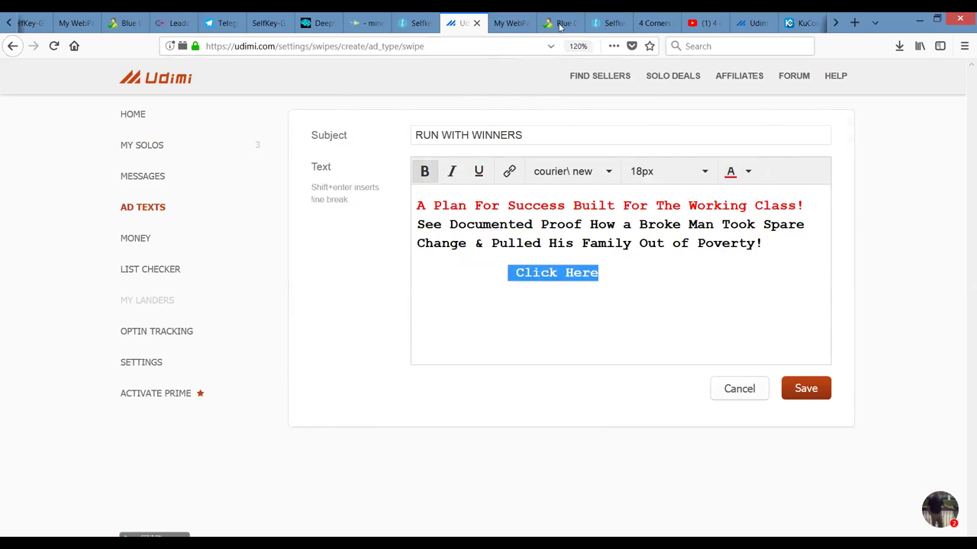
click(552, 29)
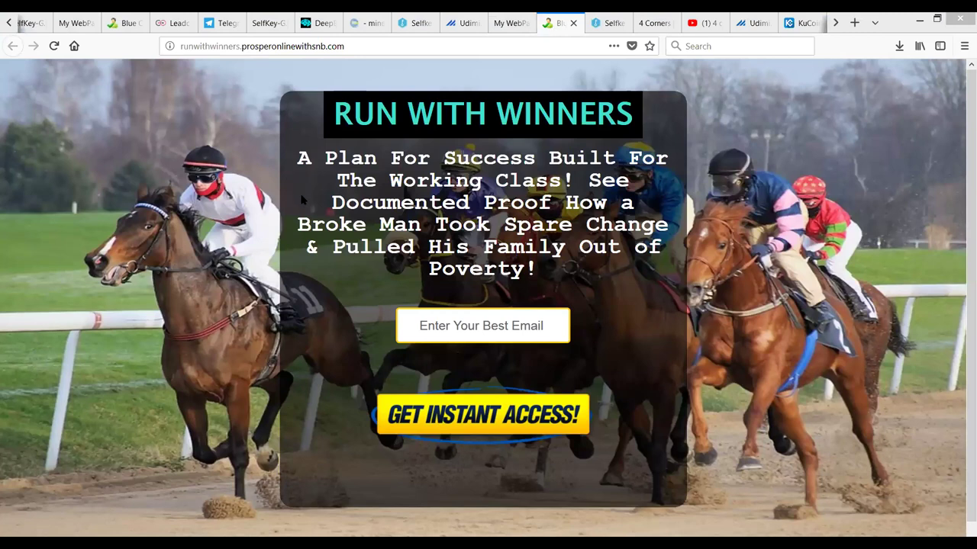
Copy the runwithwinners.marksavalanche.com landing page address.
click(344, 47)
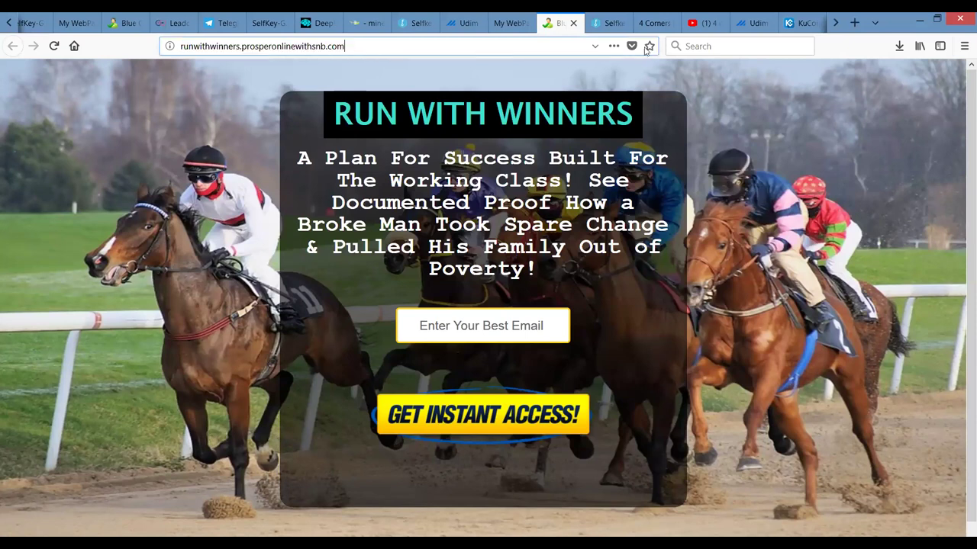
click(836, 24)
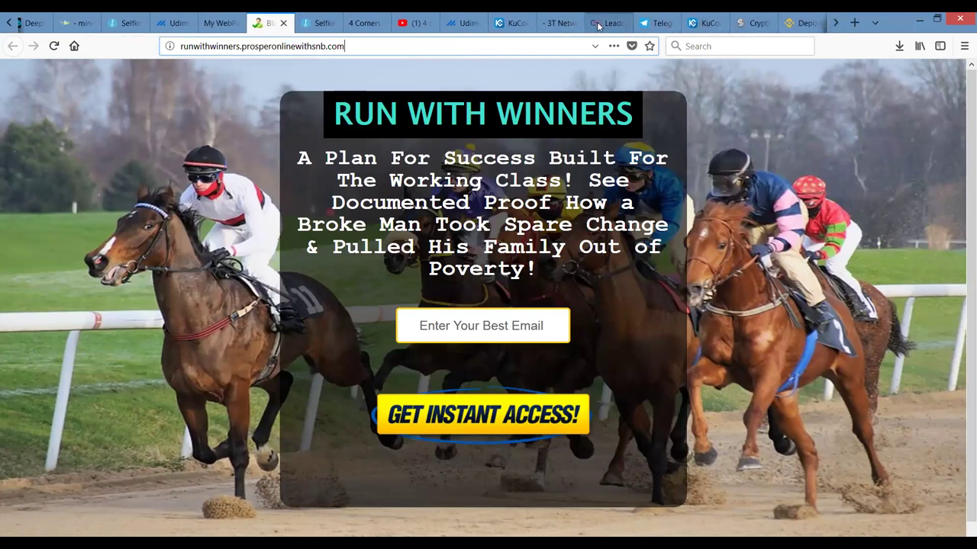
click(835, 24)
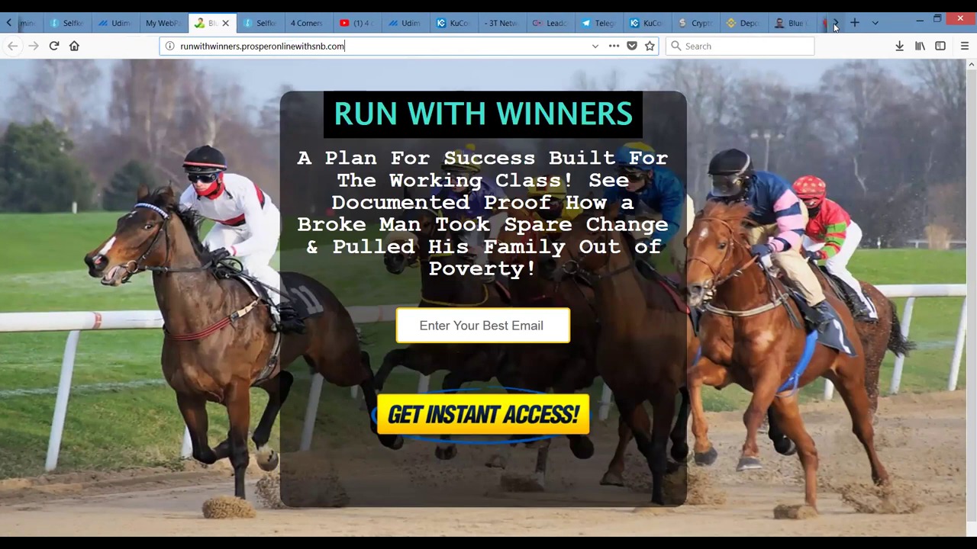
click(746, 24)
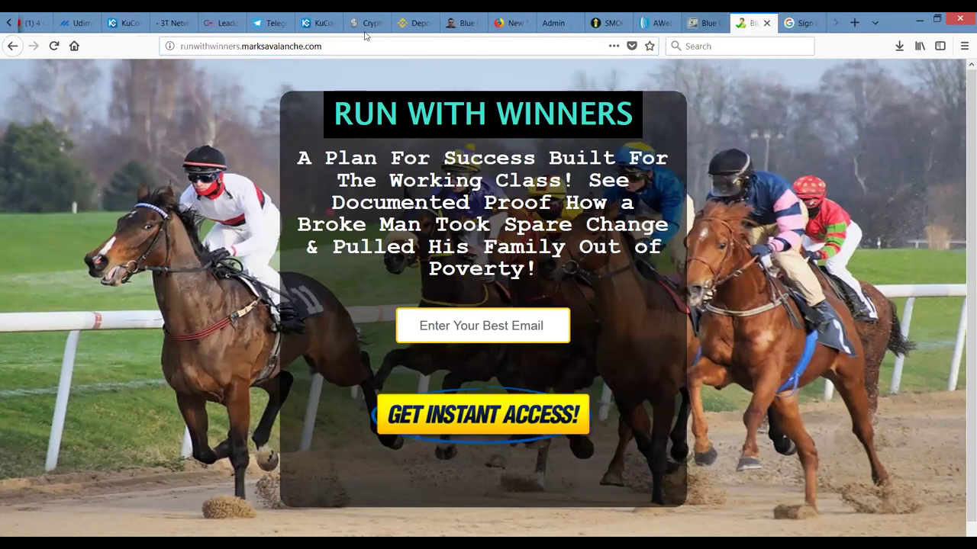
click(328, 48)
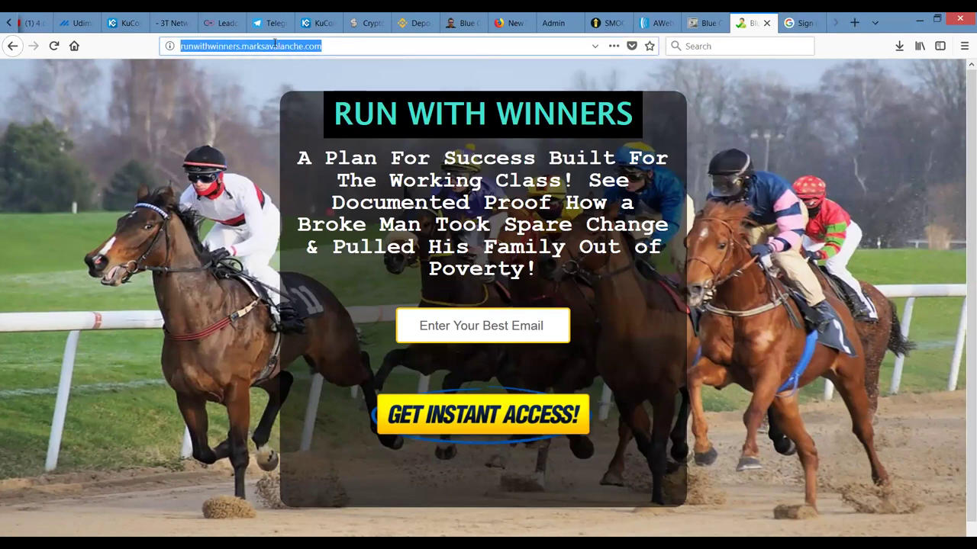
right_click(249, 46)
click(263, 78)
Return to the RUN WITH WINNERS swipe form and start a link on Click Here.
click(68, 25)
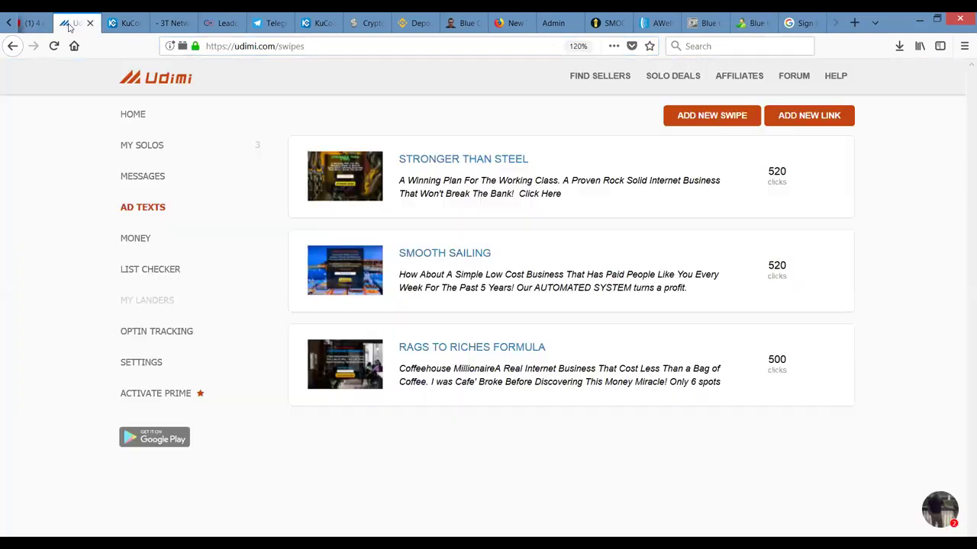
click(8, 24)
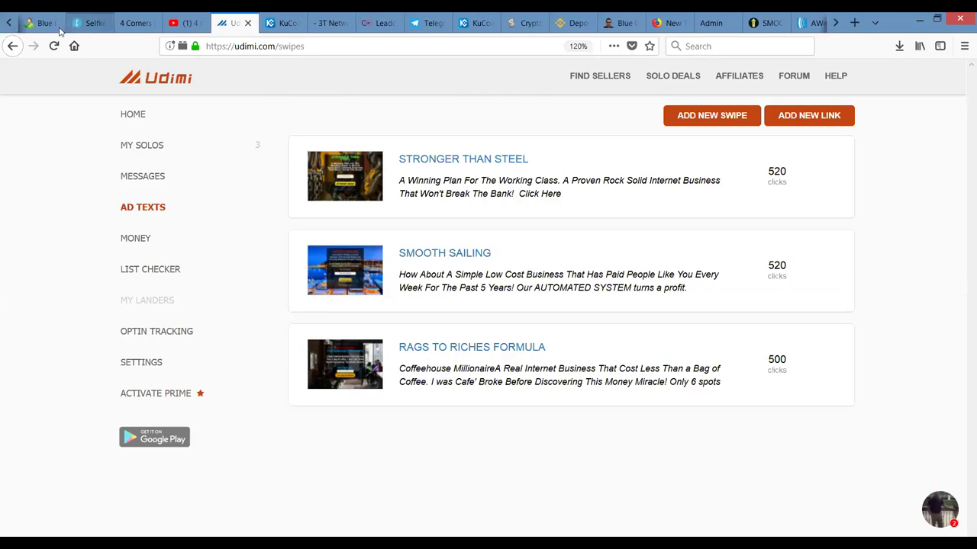
click(11, 28)
click(10, 29)
click(11, 28)
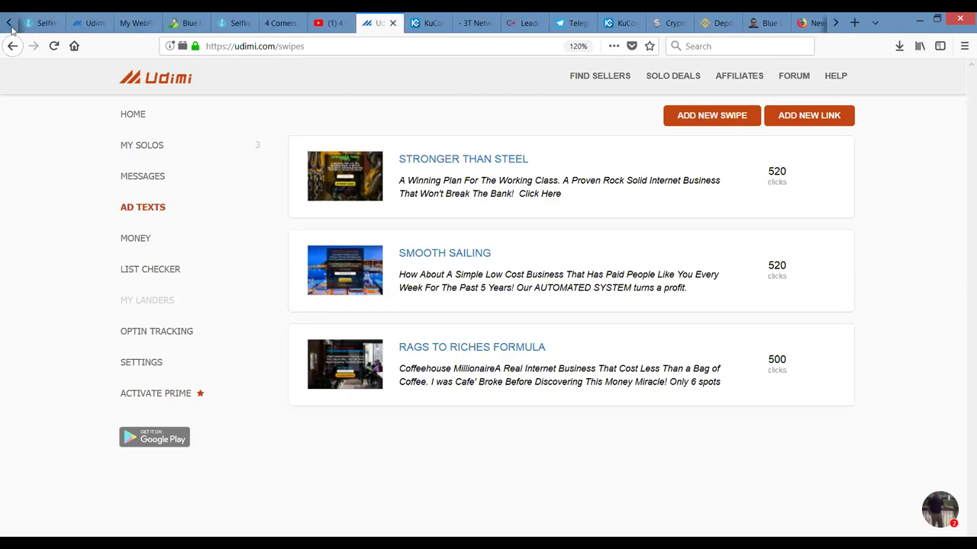
click(11, 29)
key(ctrl+Tab)
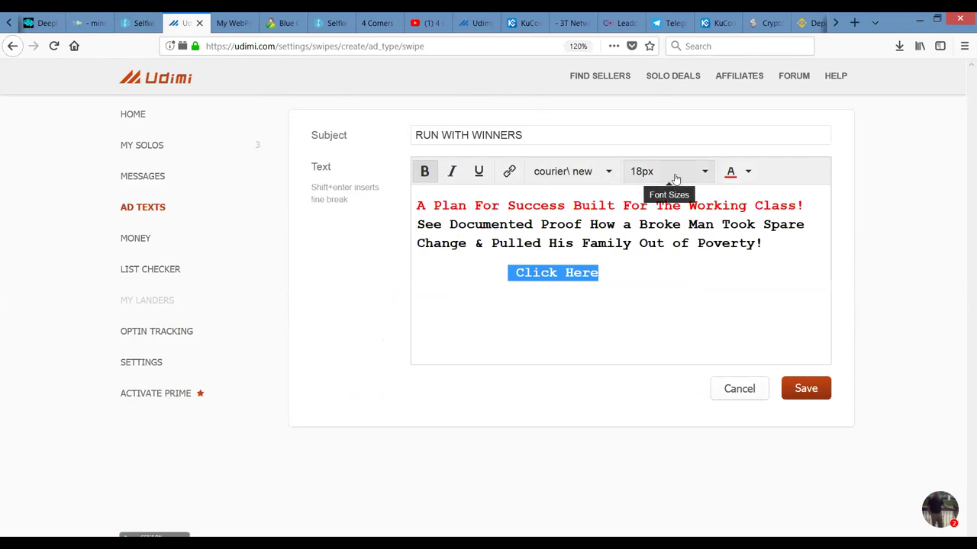
click(509, 172)
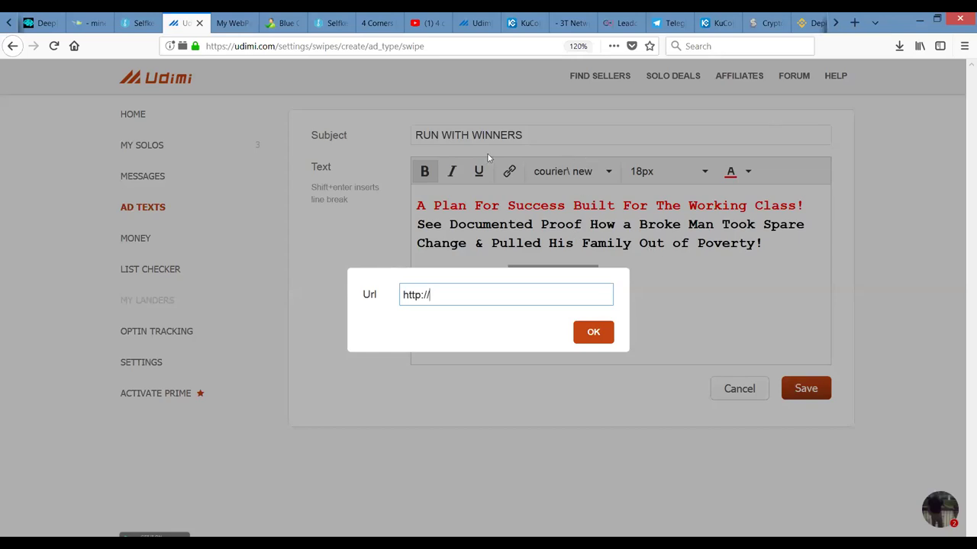
drag(430, 295, 400, 298)
key(ctrl+v)
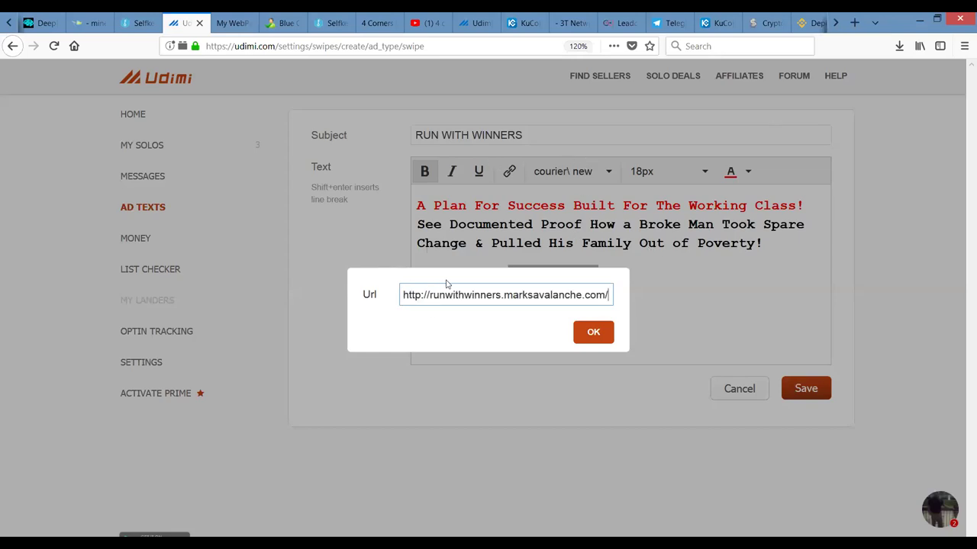
click(583, 337)
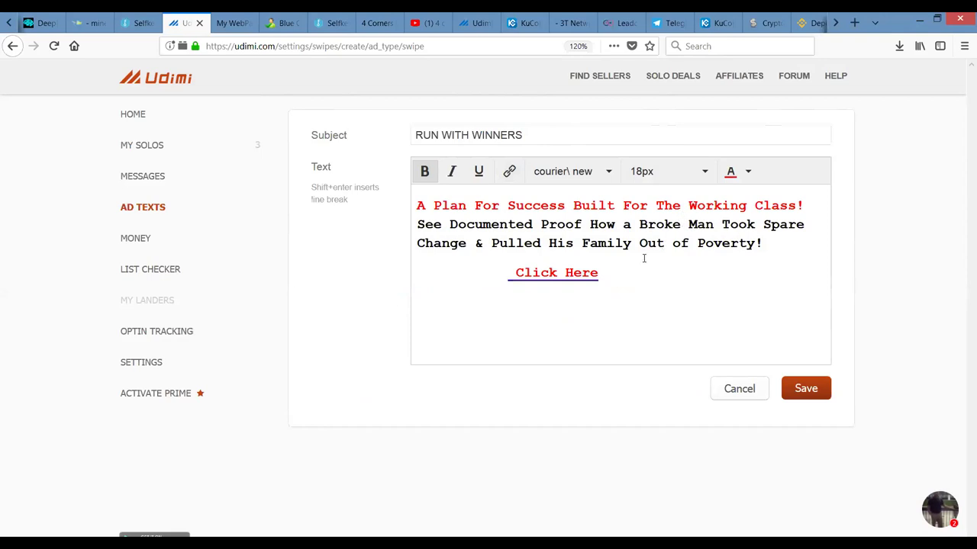
click(799, 392)
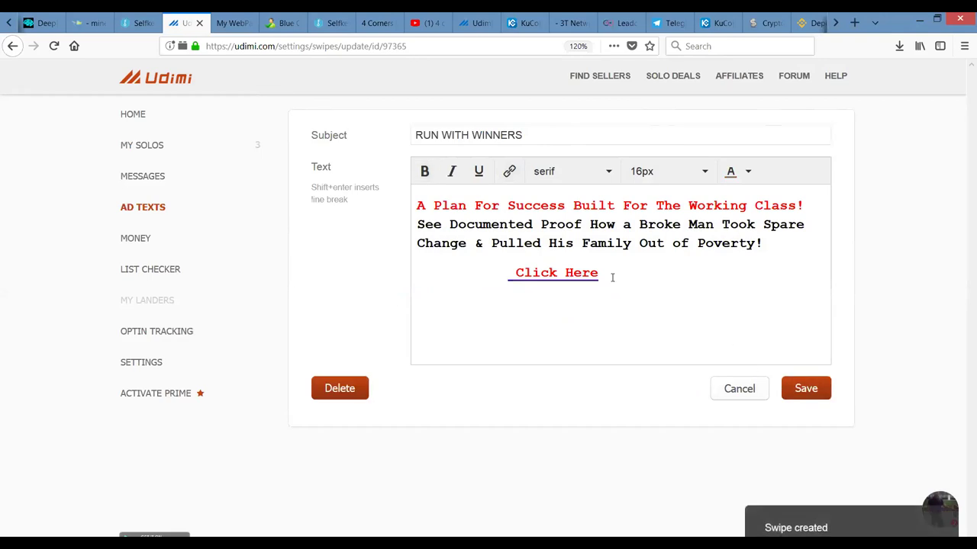
Copy all of the saved swipe's ad text and open a blank new browser tab.
drag(603, 289, 402, 211)
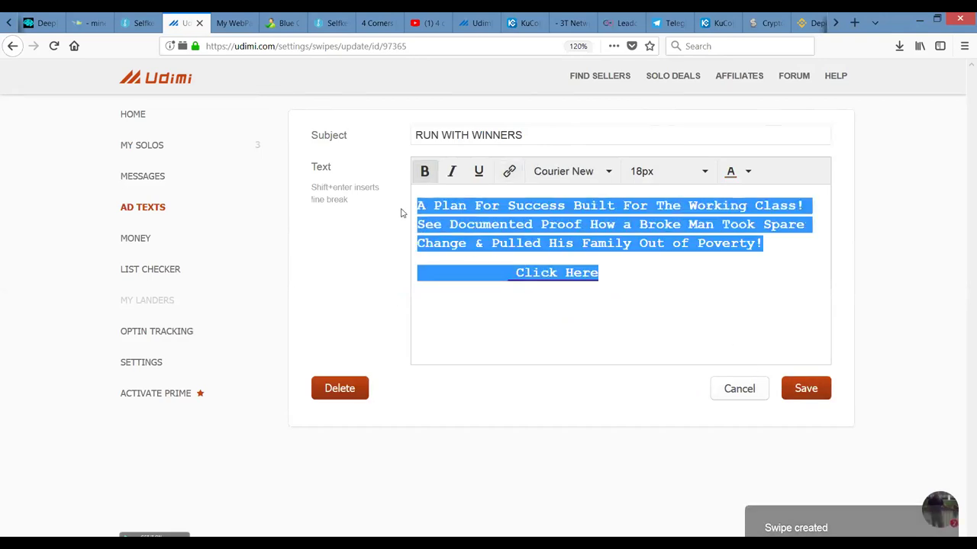
right_click(633, 235)
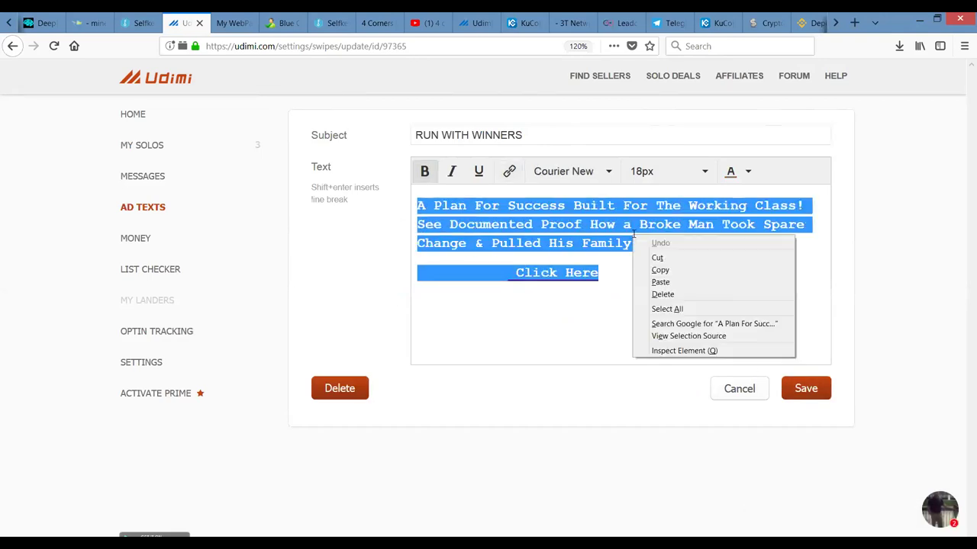
click(692, 268)
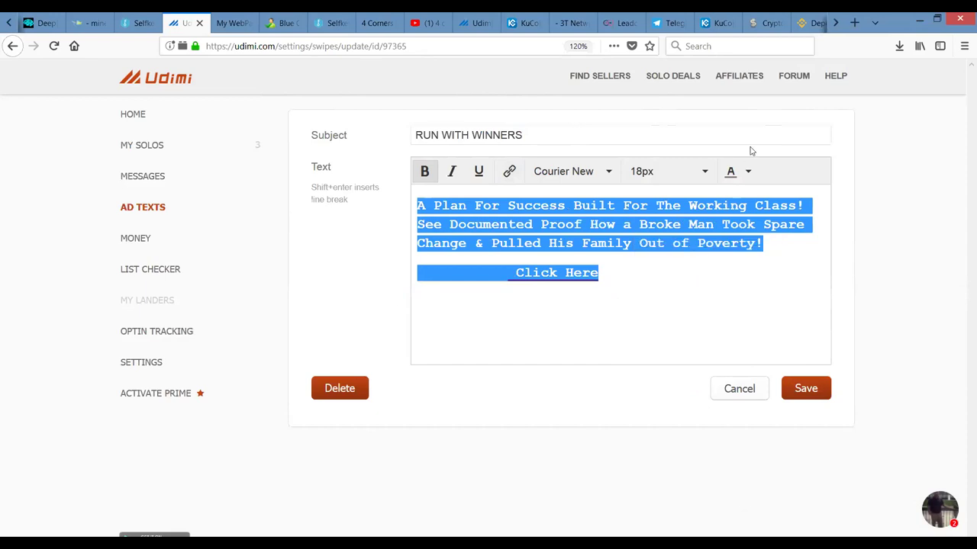
click(854, 24)
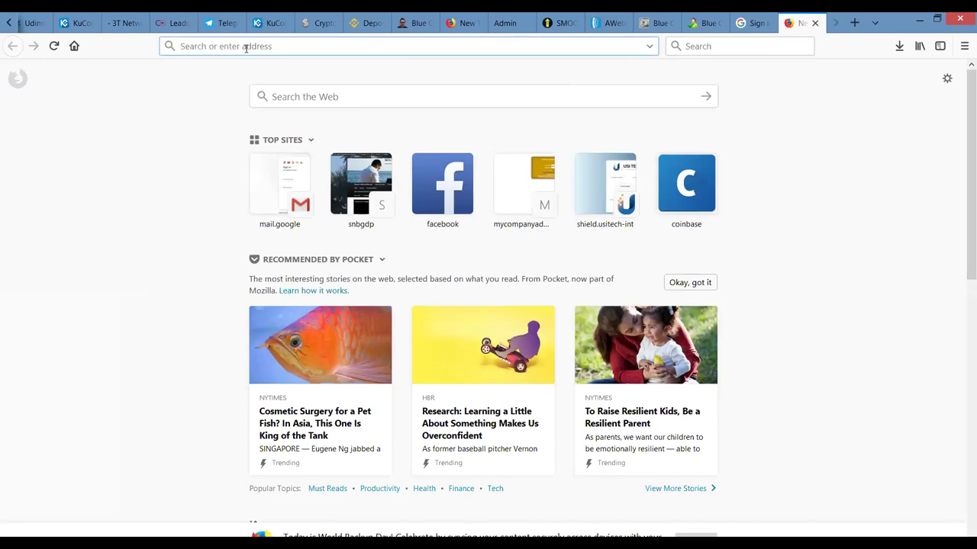
Go to gmail.com in the new tab.
text(g)
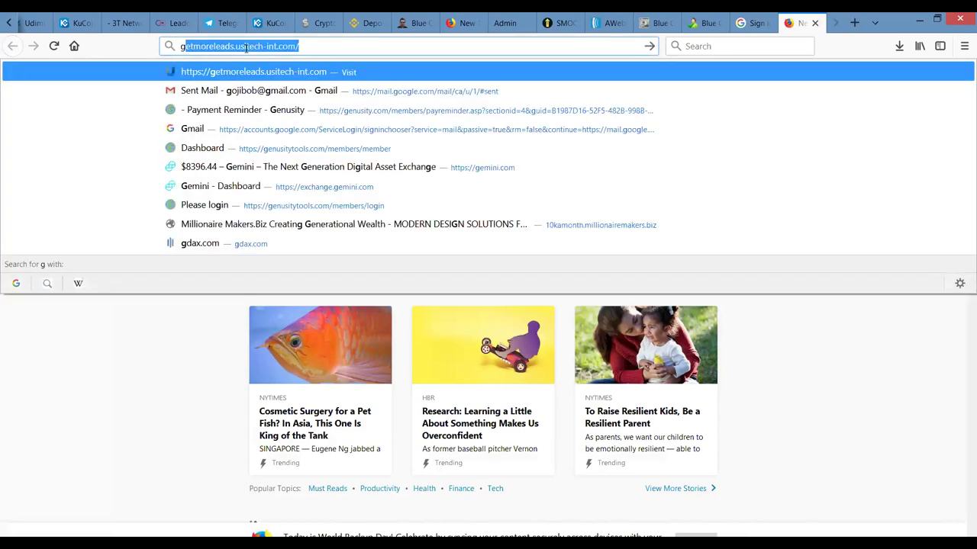
text(m)
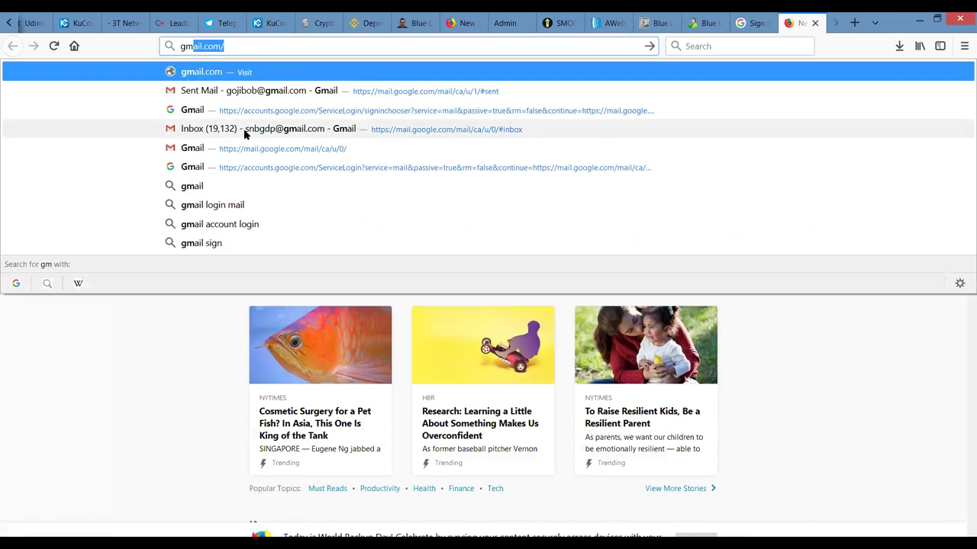
click(247, 49)
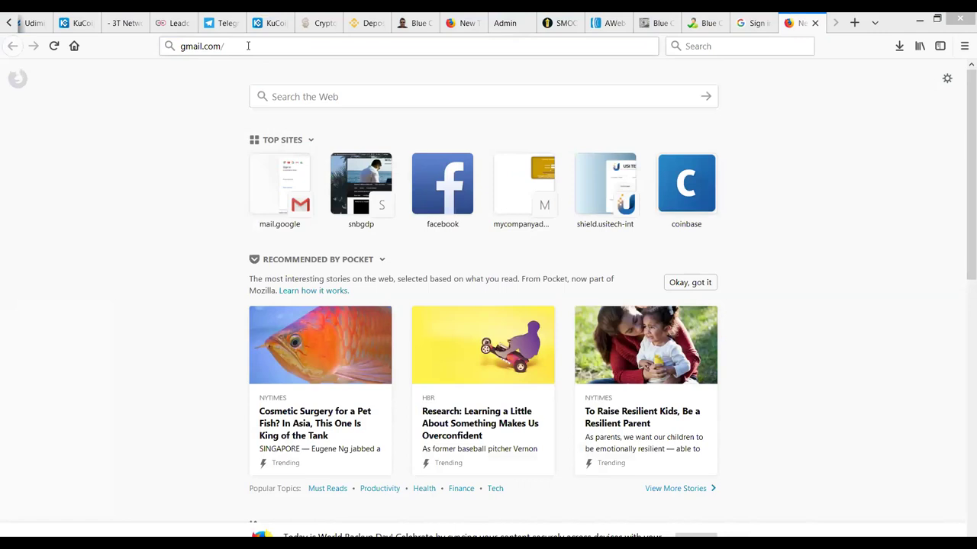
click(248, 45)
key(Return)
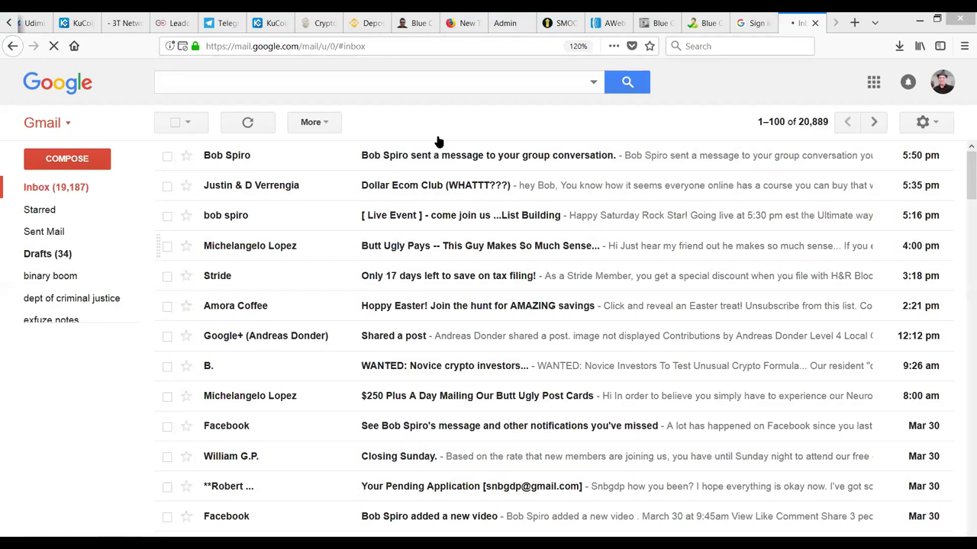
Send a suggested contact an email with subject 'test' containing the pasted swipe text.
click(63, 166)
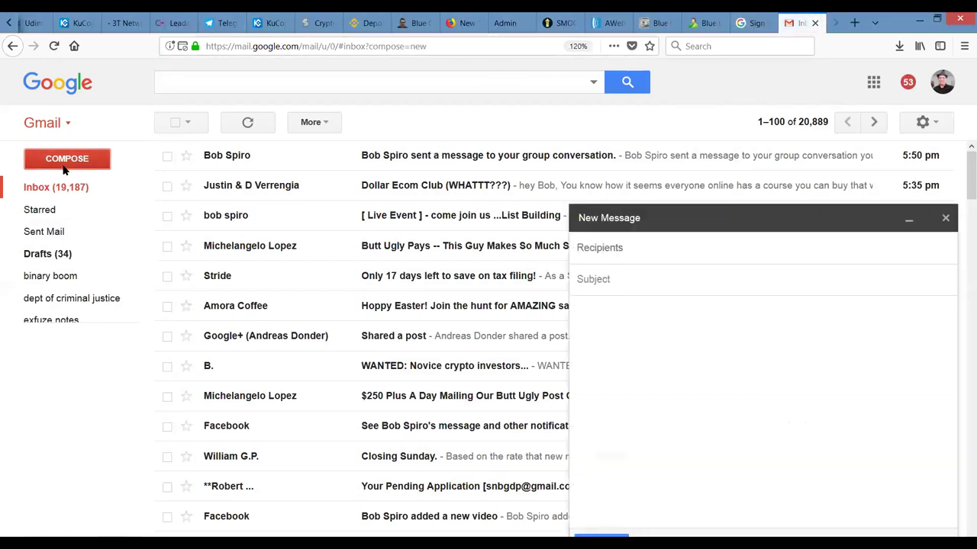
click(671, 248)
text(g)
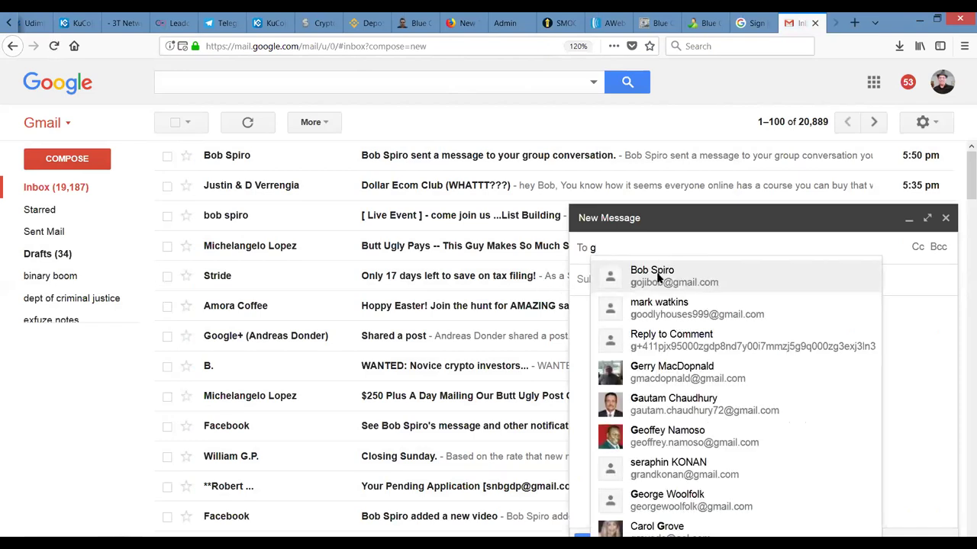
click(658, 276)
click(638, 284)
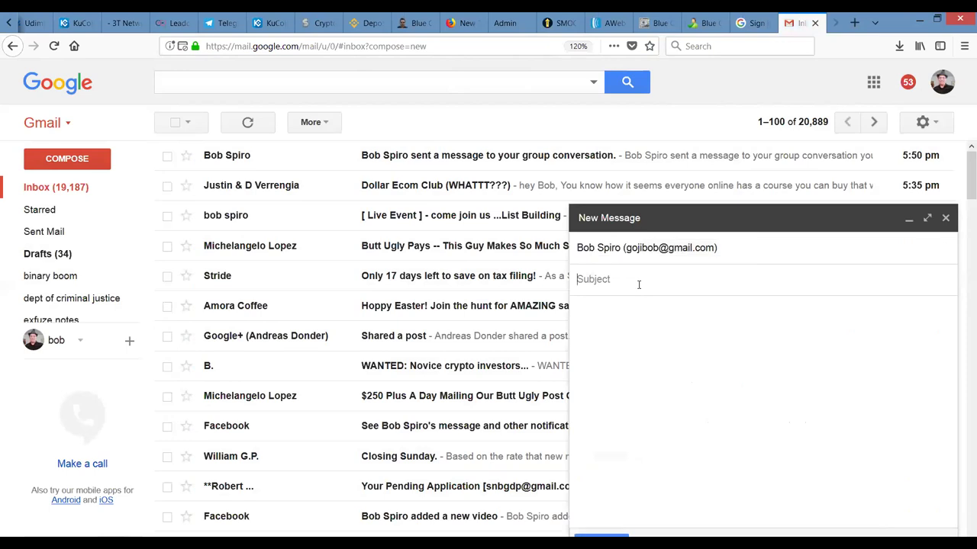
text(tes)
click(614, 330)
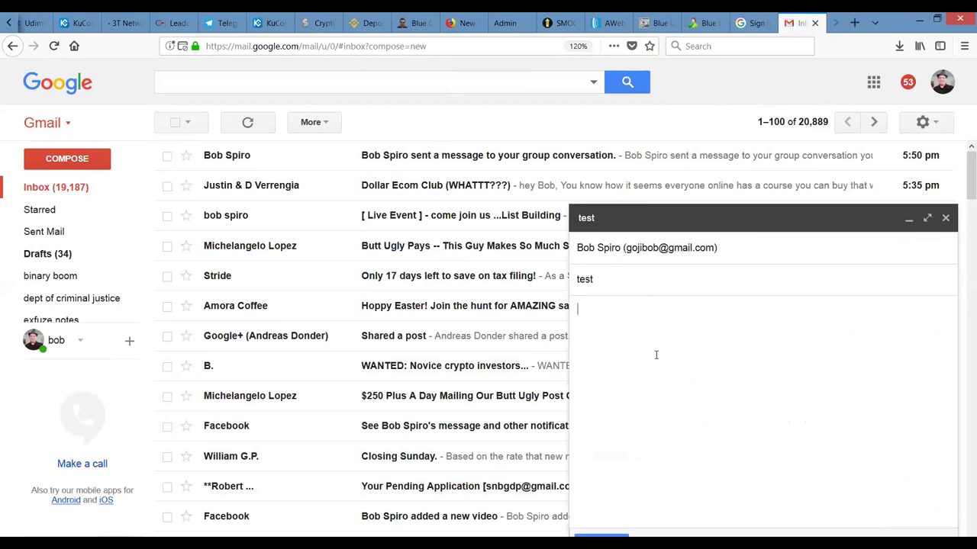
key(ctrl+v)
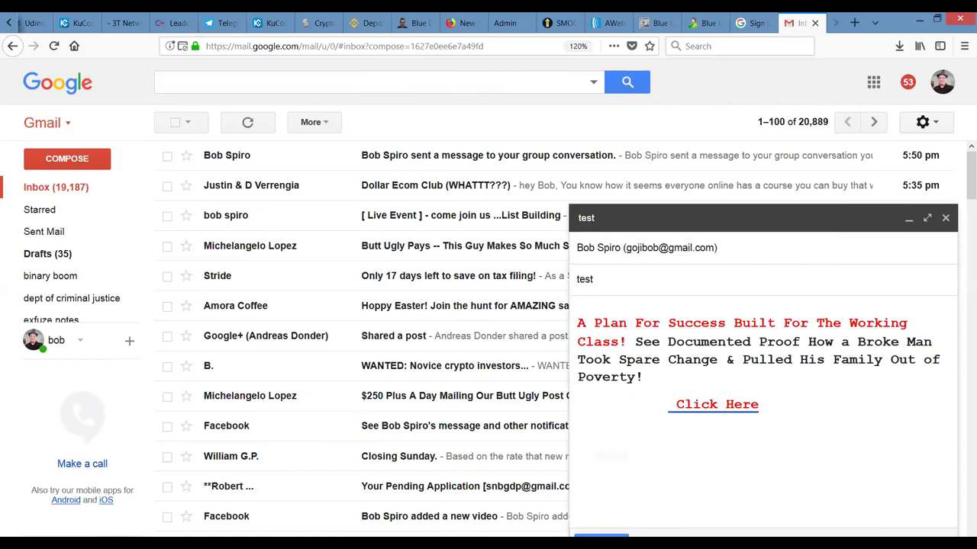
key(ctrl+Return)
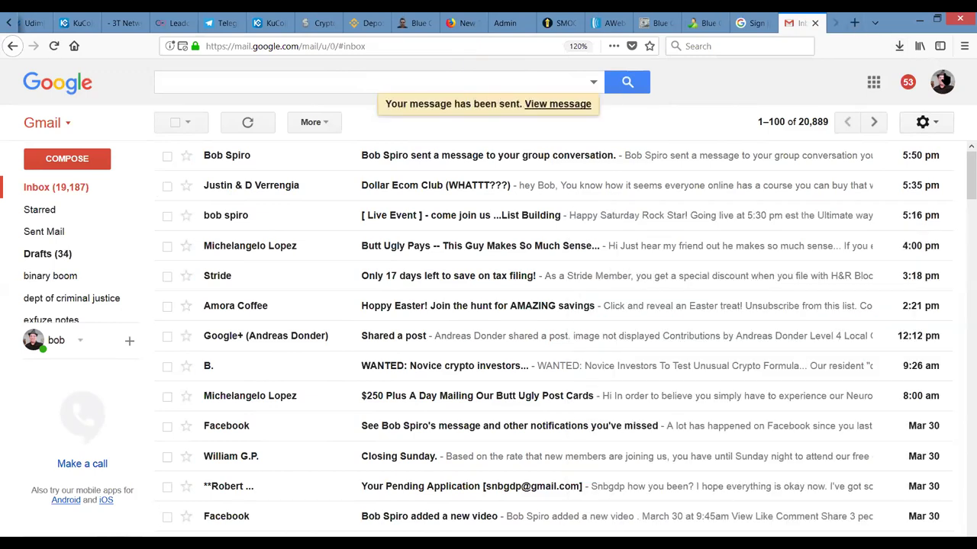
click(943, 81)
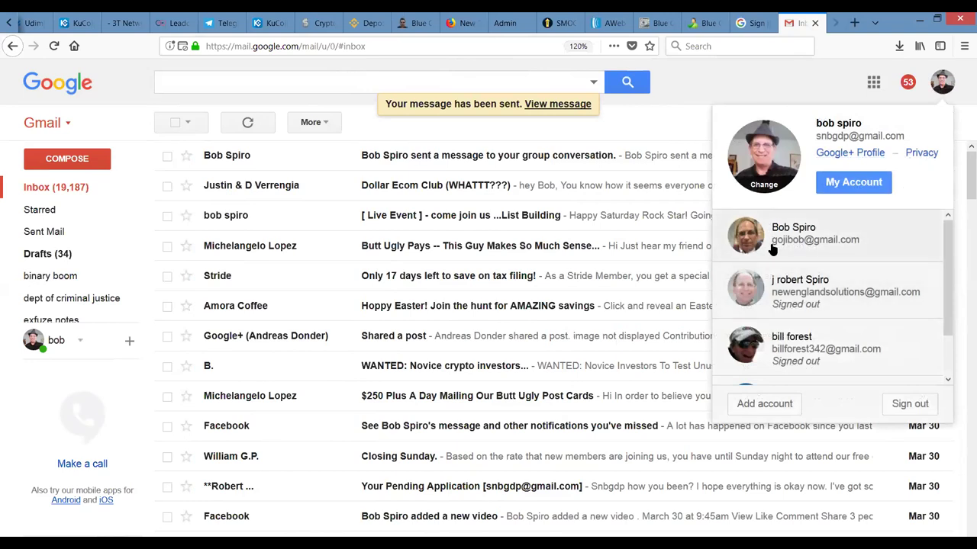
Open the 'test' email in the receiving account and follow its Click Here link.
click(772, 249)
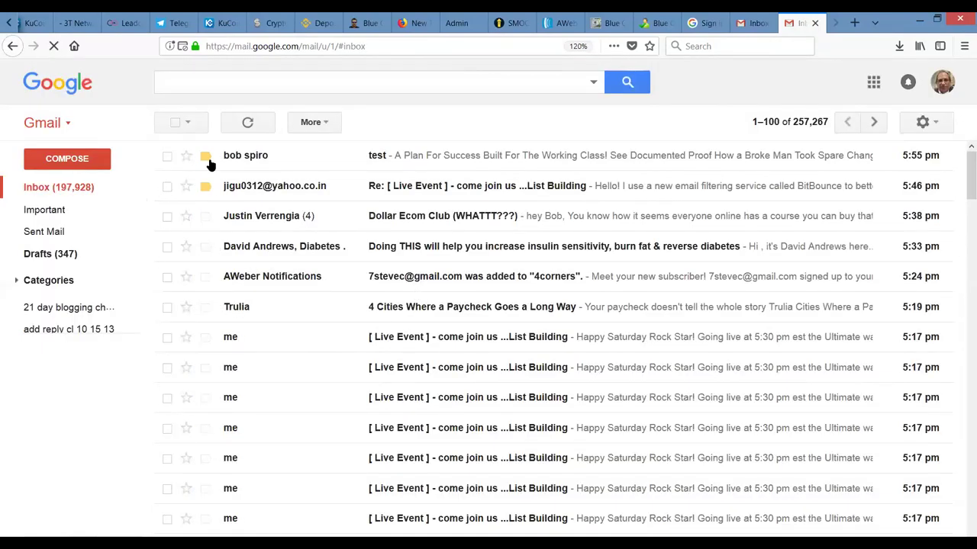
click(409, 155)
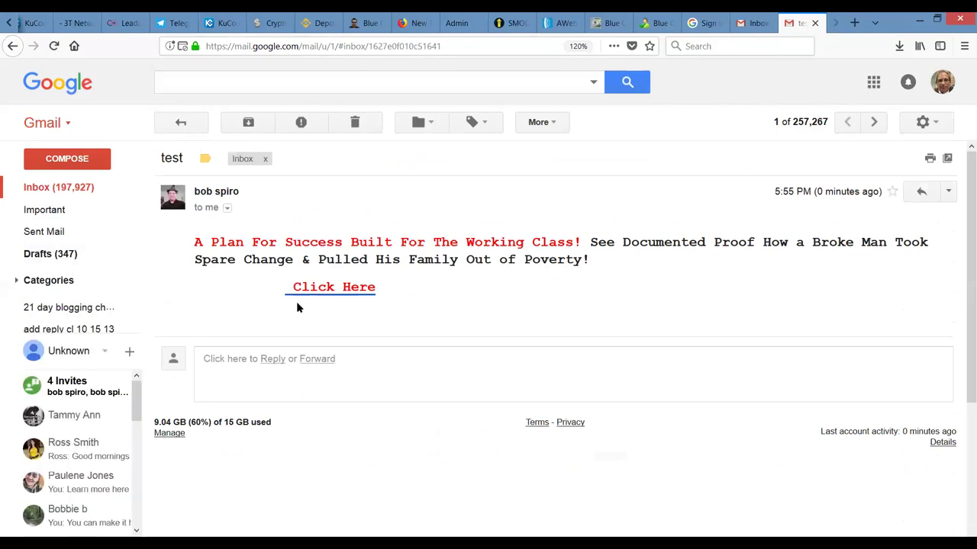
click(326, 290)
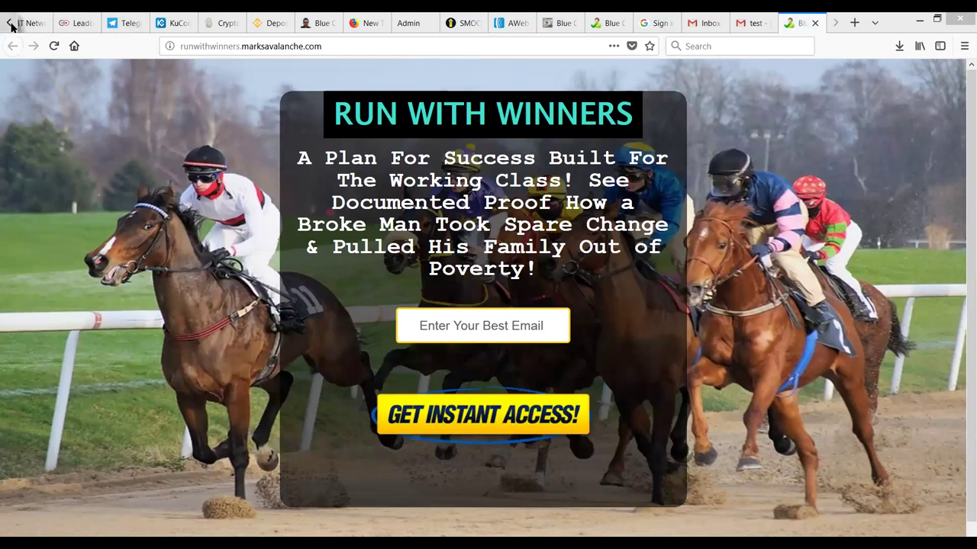
Move from the Run With Winners landing page to the Udimi RUN WITH WINNERS swipe editor tab.
scroll(11, 27, up, 4)
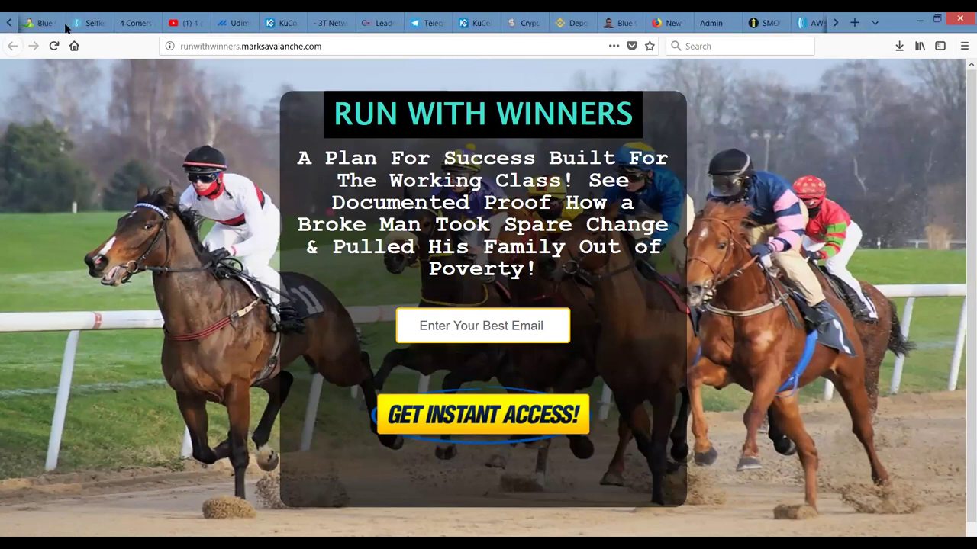
key(ctrl+shift+Tab)
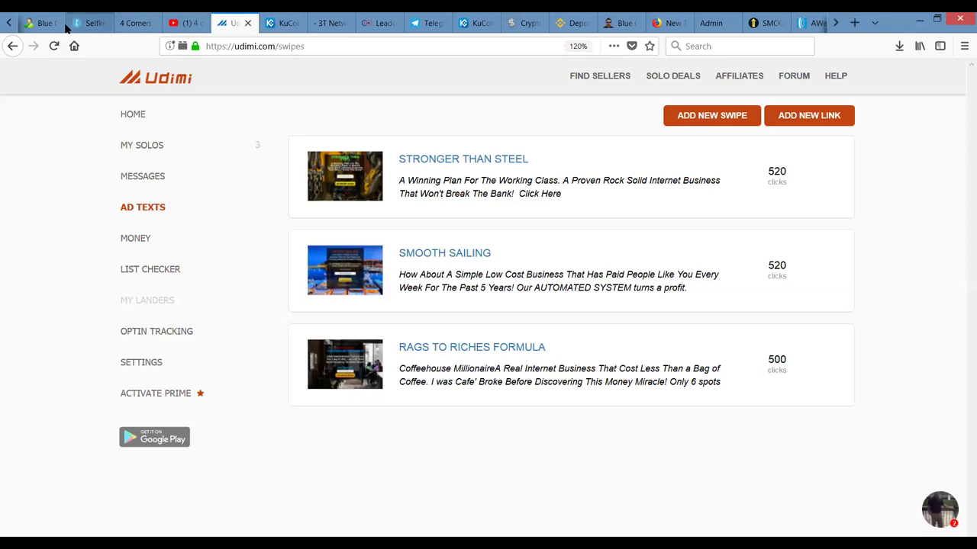
scroll(10, 26, up, 2)
scroll(9, 26, up, 3)
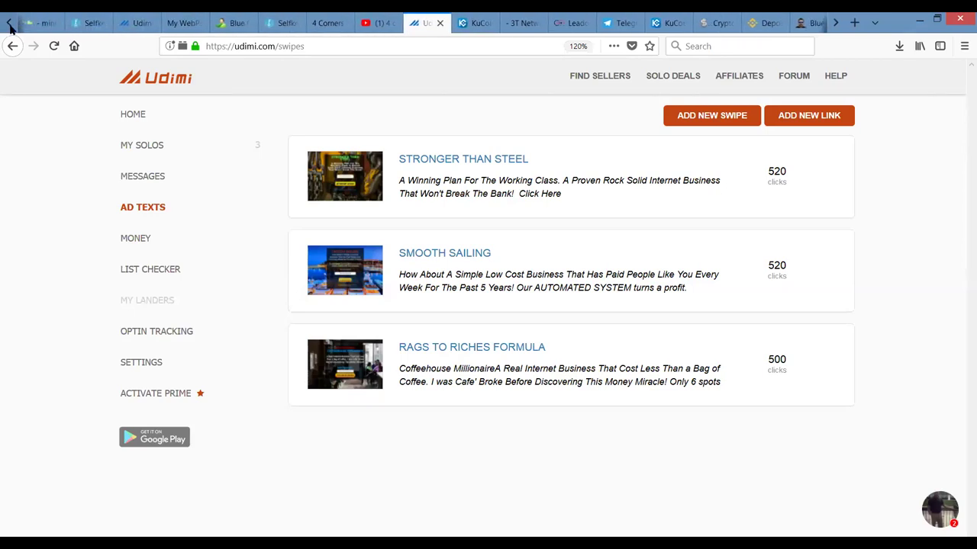
click(127, 25)
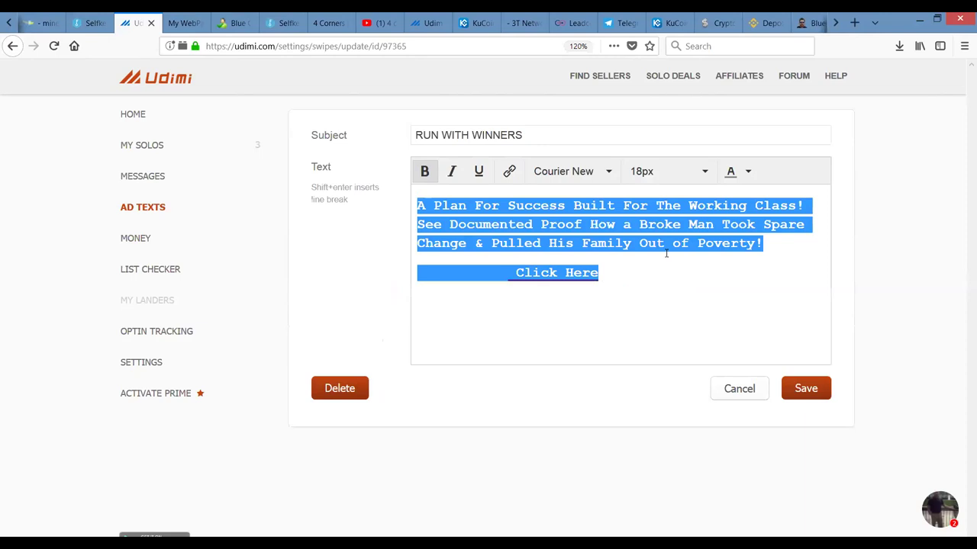
Put For The Working Class!, Documented Proof, Man Took Spare Change, Pulled His Family and Poverty! on separate lines.
click(790, 322)
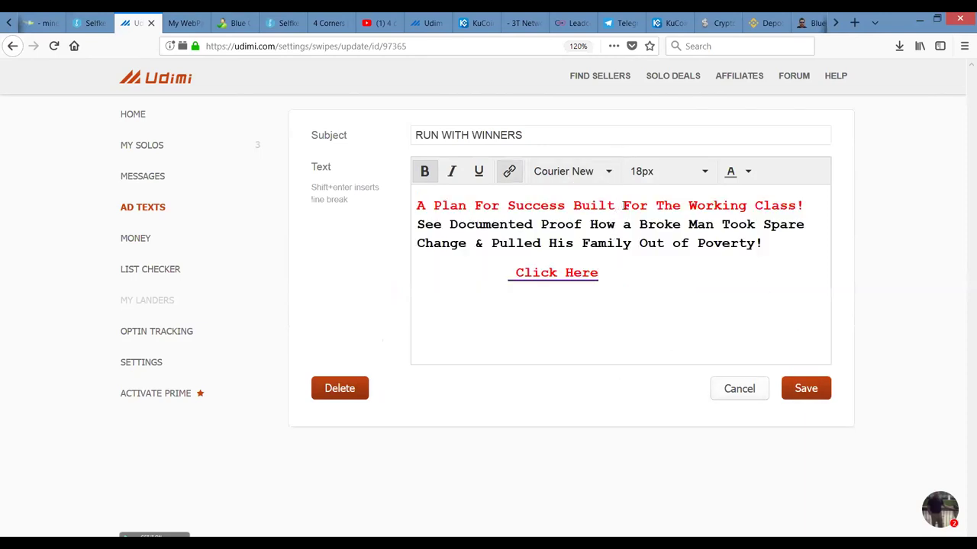
key(Right)
key(Return)
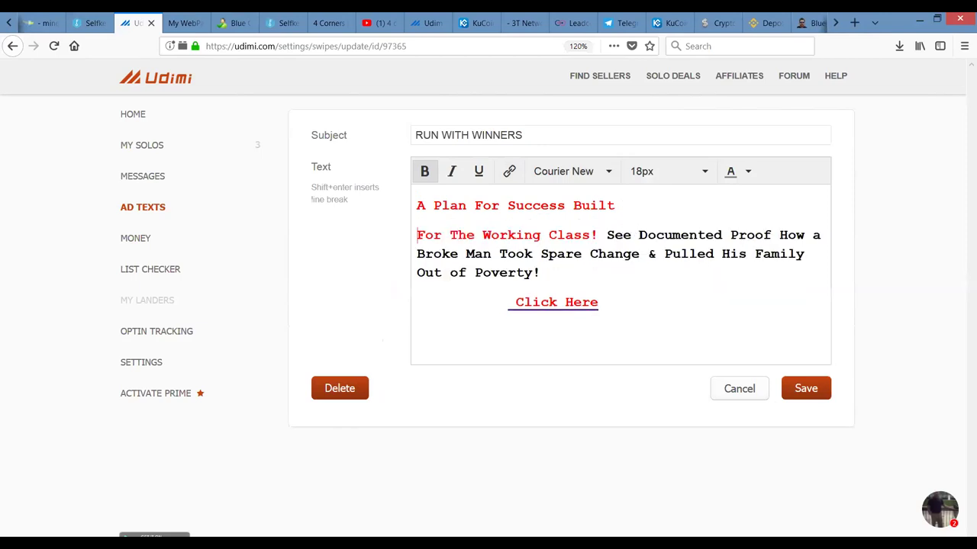
click(641, 235)
key(Return)
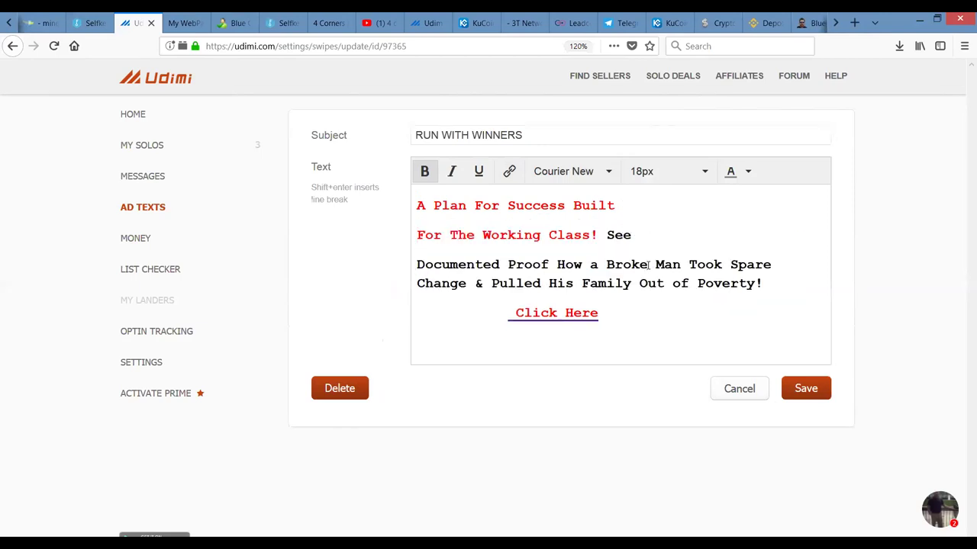
click(649, 265)
key(Return)
click(616, 294)
key(Return)
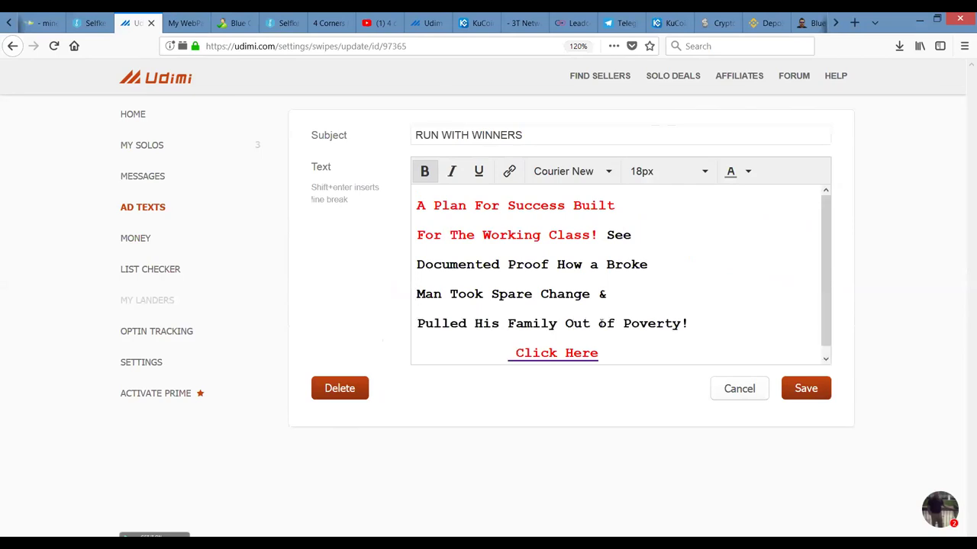
click(622, 323)
key(Return)
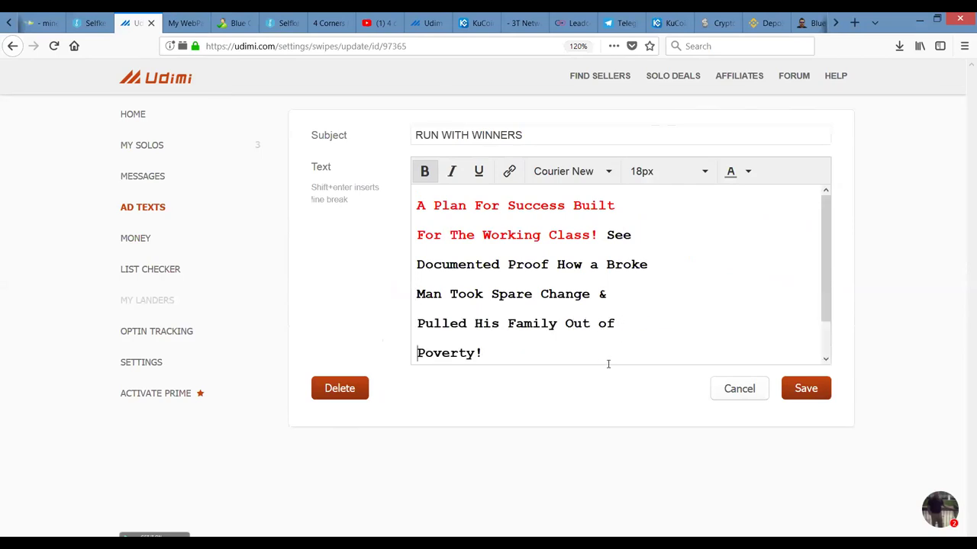
Save the reformatted swipe and copy its entire ad text.
drag(828, 241, 828, 273)
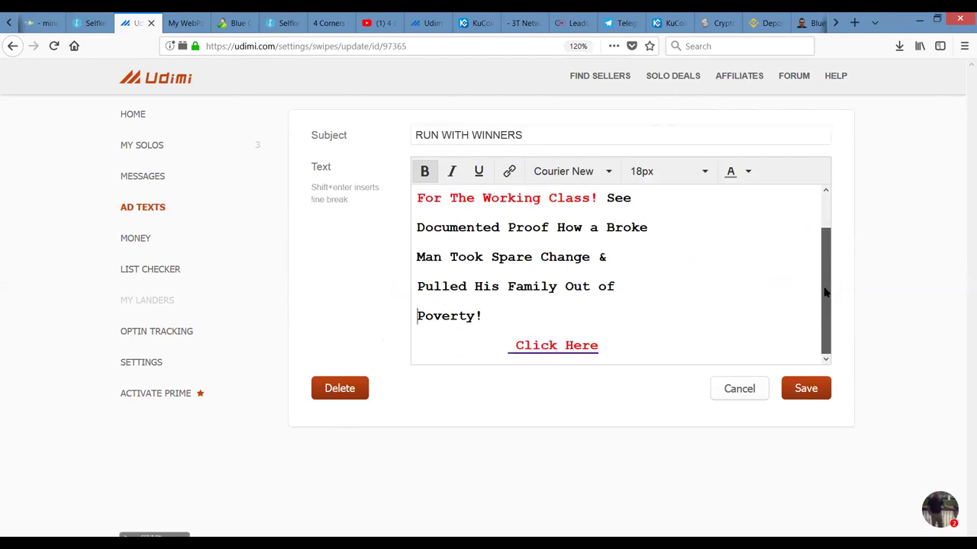
click(798, 390)
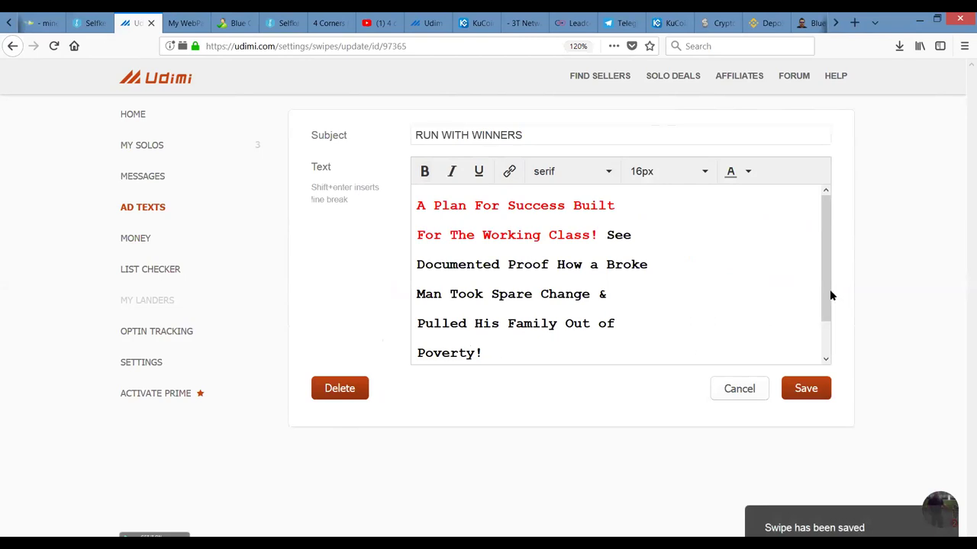
click(829, 333)
drag(611, 347, 409, 195)
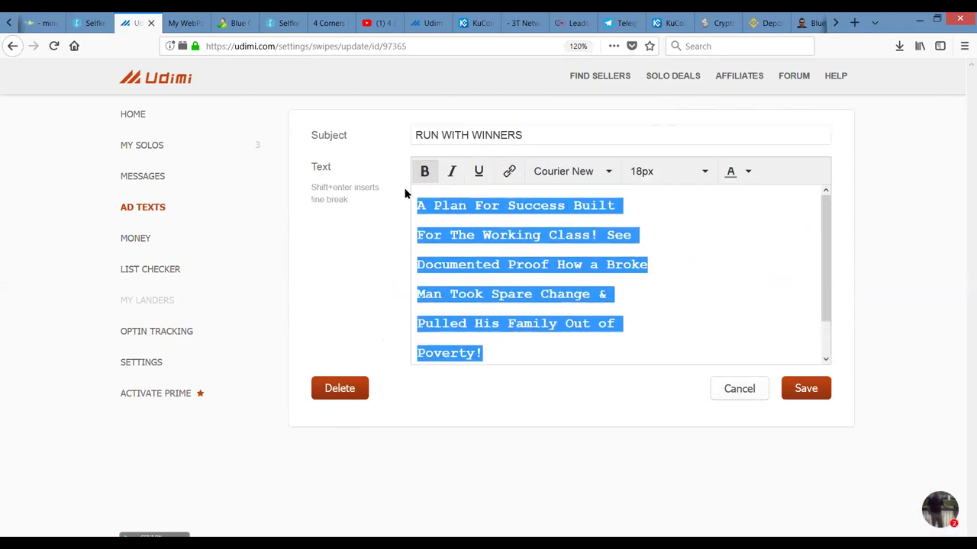
right_click(565, 255)
click(592, 290)
click(835, 23)
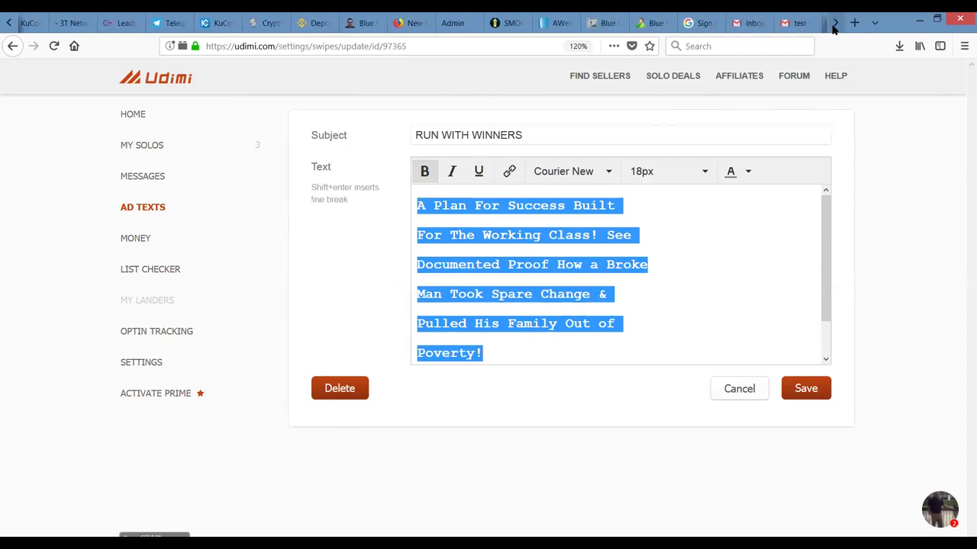
Send a new Gmail test message to the saved contact with the copied ad text replacing the signature.
click(749, 27)
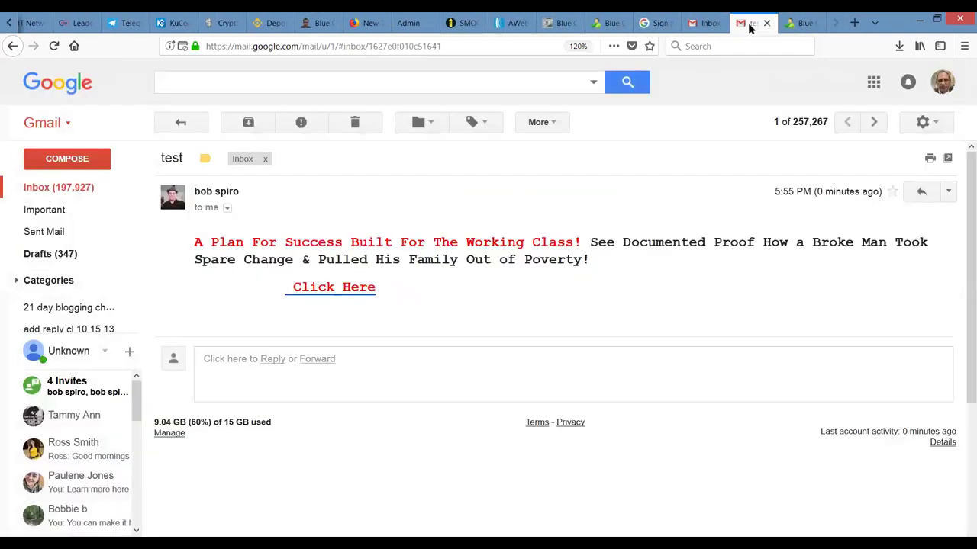
click(77, 158)
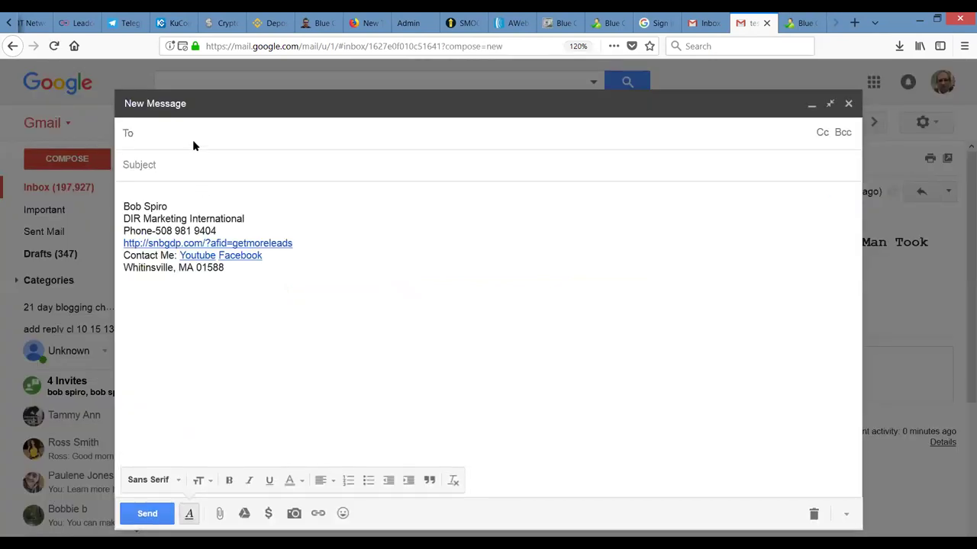
text(b)
click(201, 161)
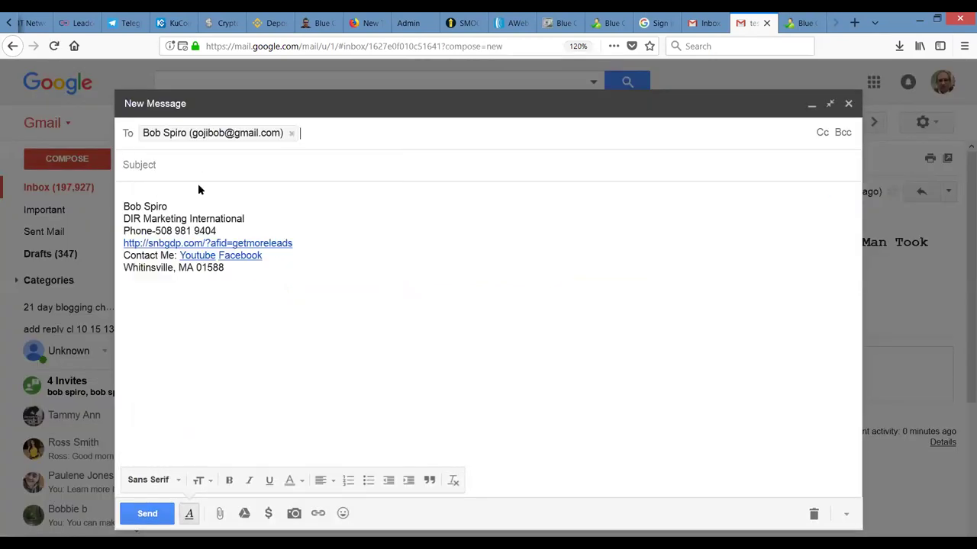
drag(225, 267, 130, 205)
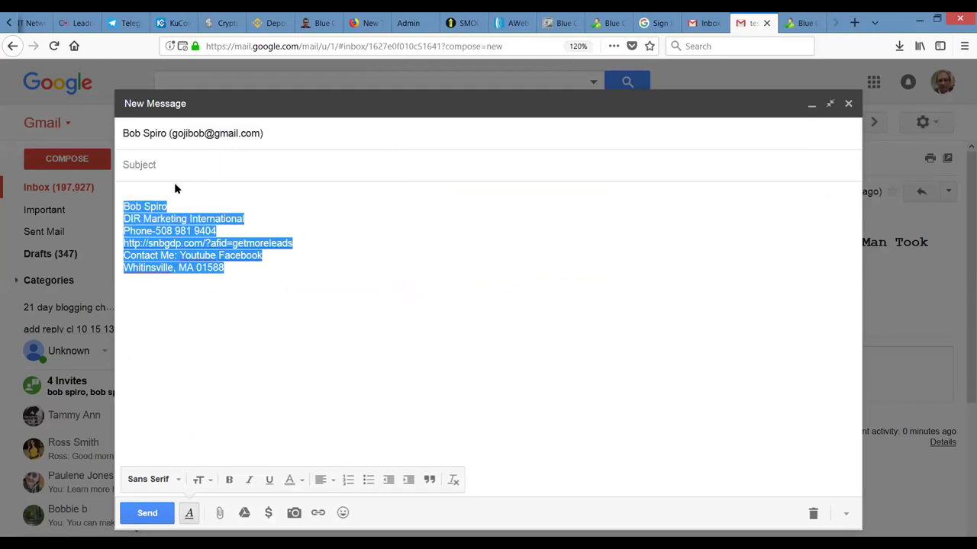
key(ctrl+v)
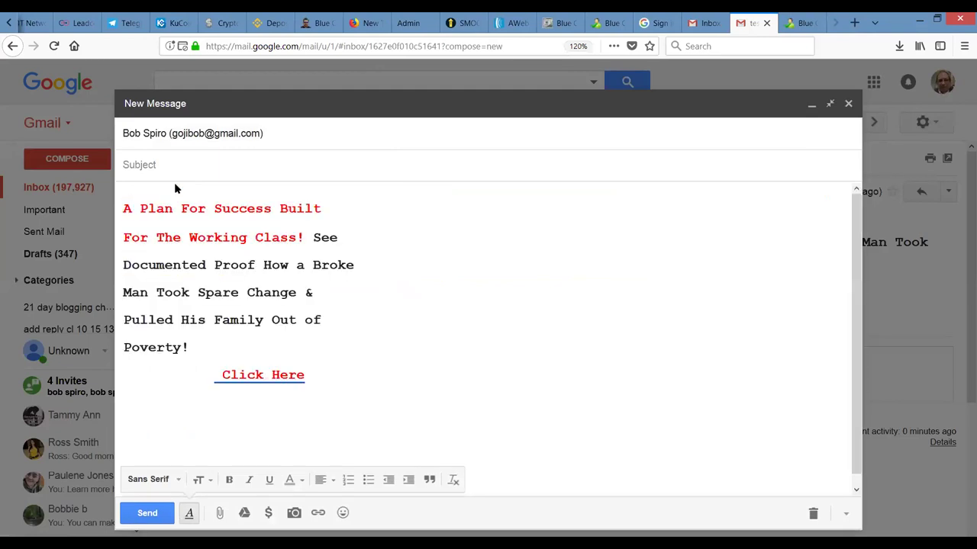
click(139, 515)
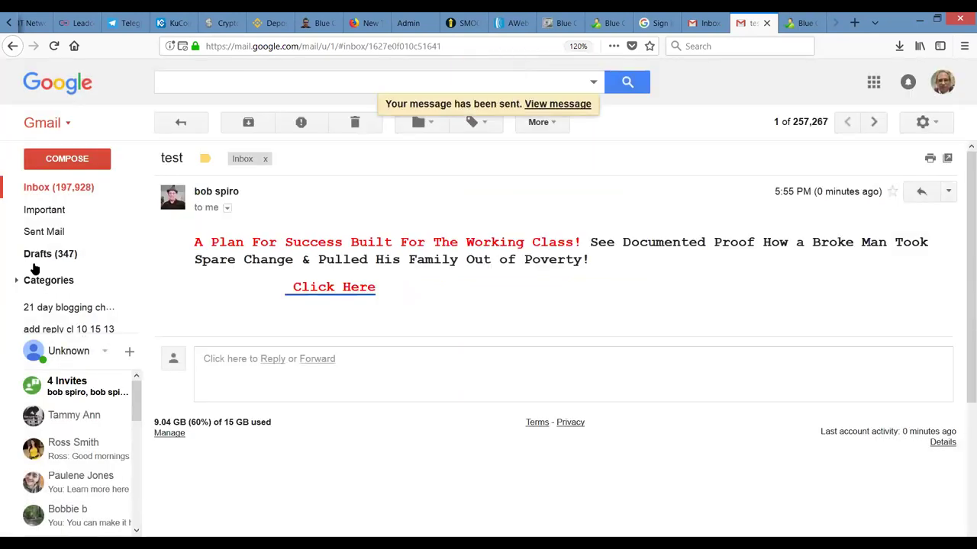
Check the other Gmail account's newest message and reload that inbox.
click(696, 24)
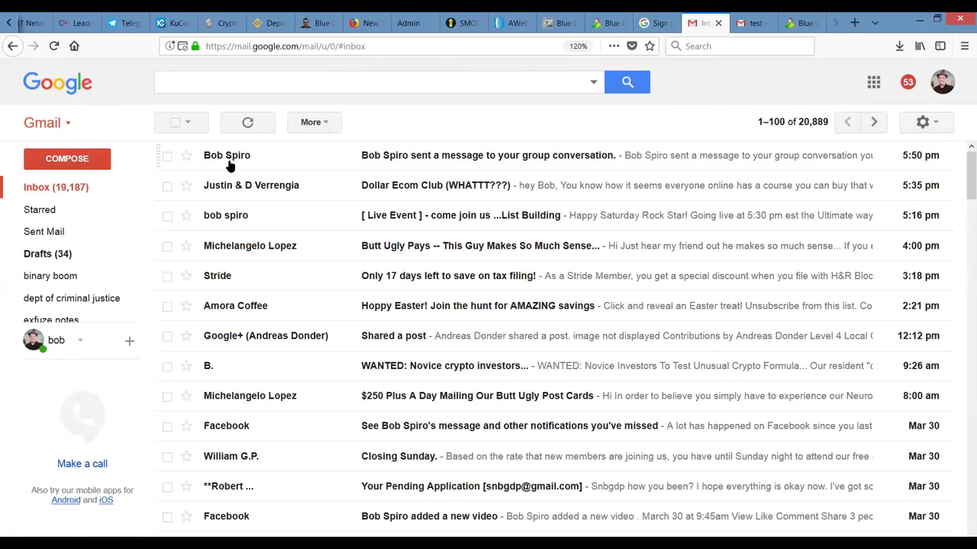
click(374, 157)
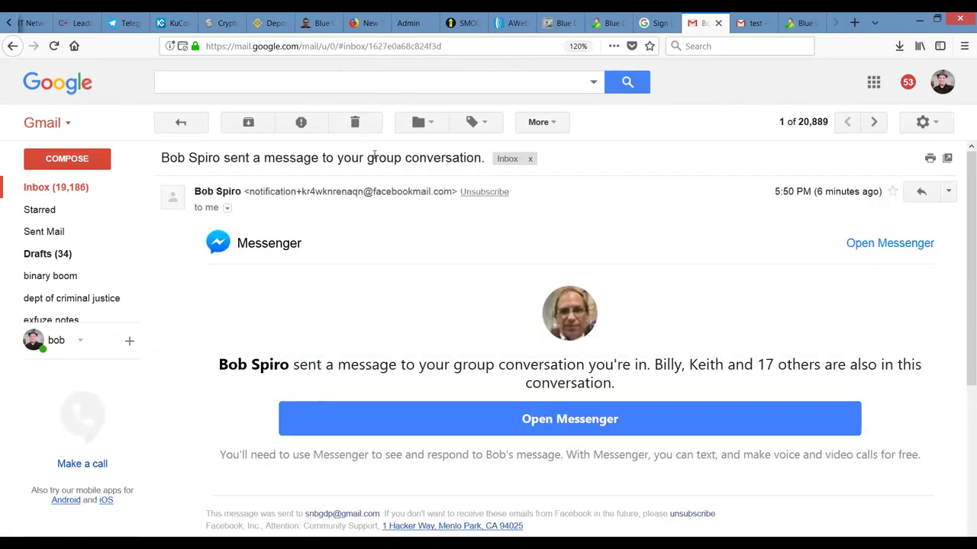
click(40, 188)
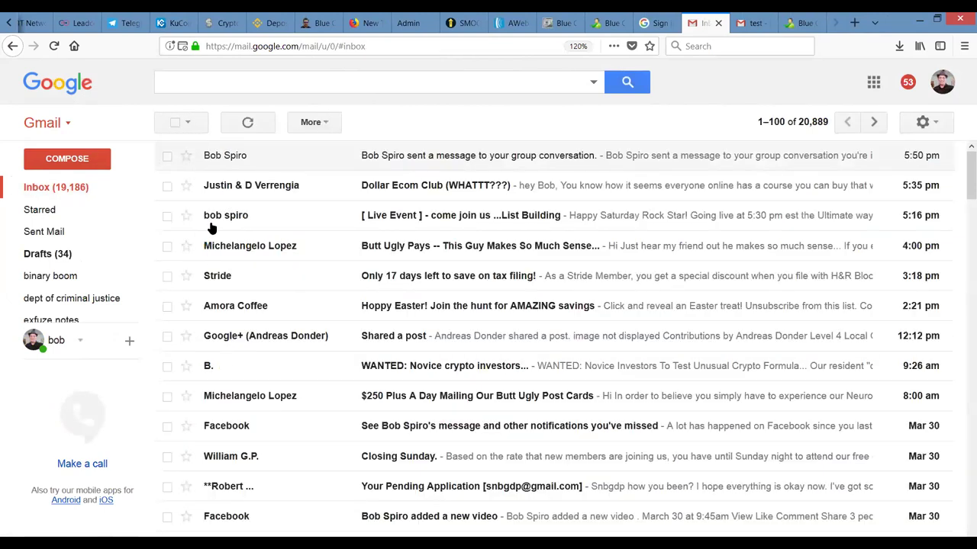
click(61, 46)
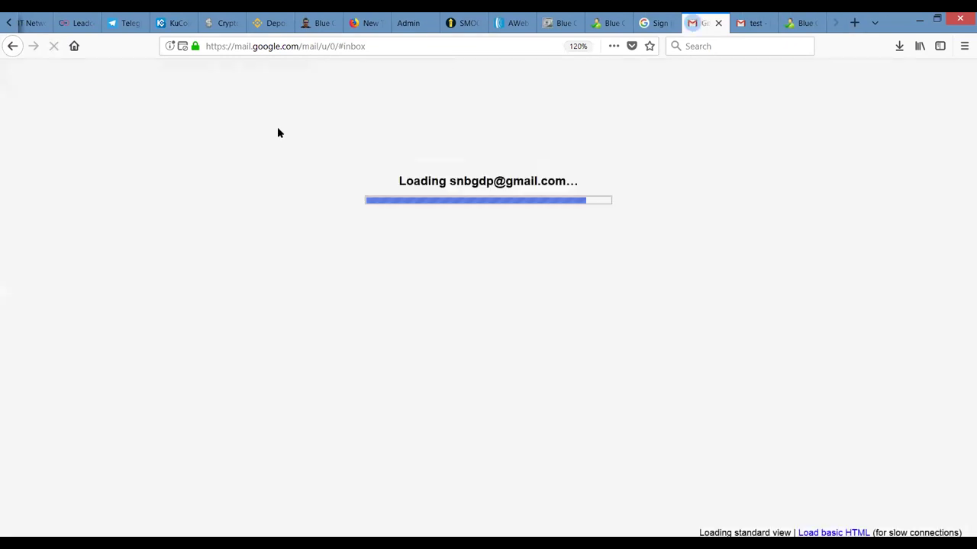
Open the received (no subject) swipe email to verify its line breaks, then return to the inbox.
click(750, 23)
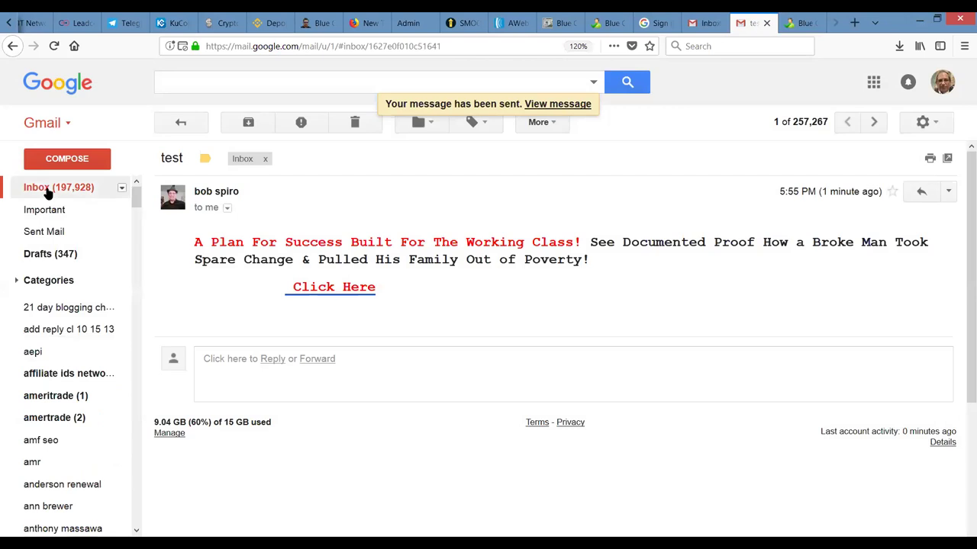
click(43, 191)
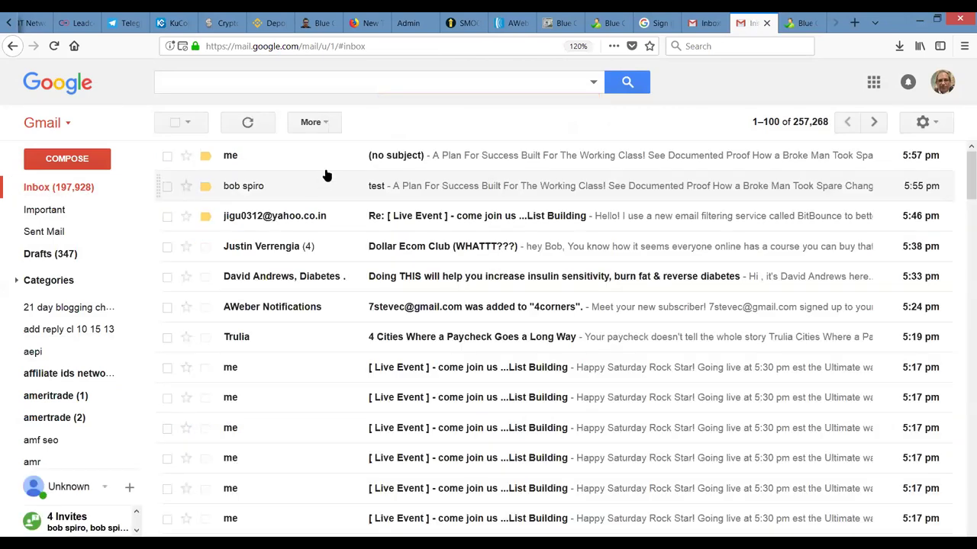
click(451, 161)
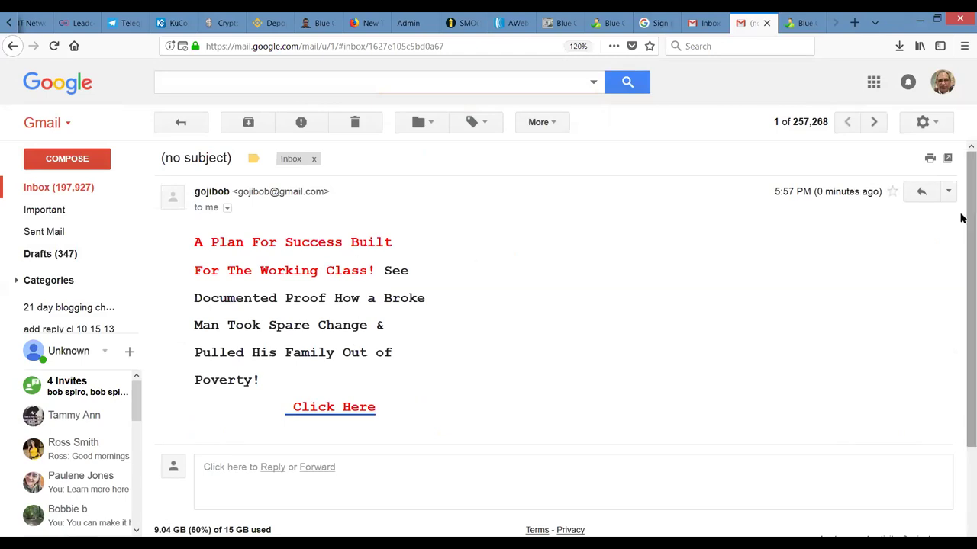
drag(961, 226, 961, 279)
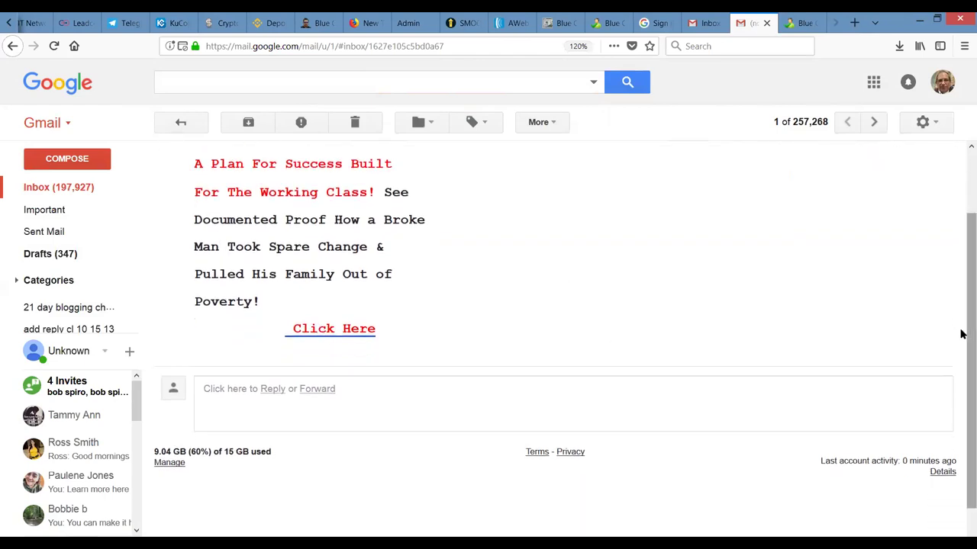
drag(961, 279, 962, 214)
mouse_move(66, 204)
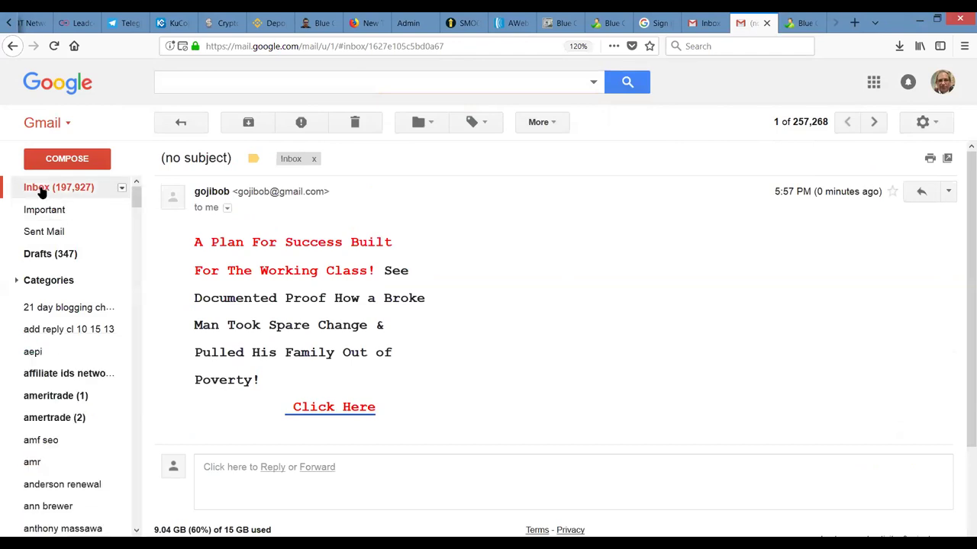
click(42, 189)
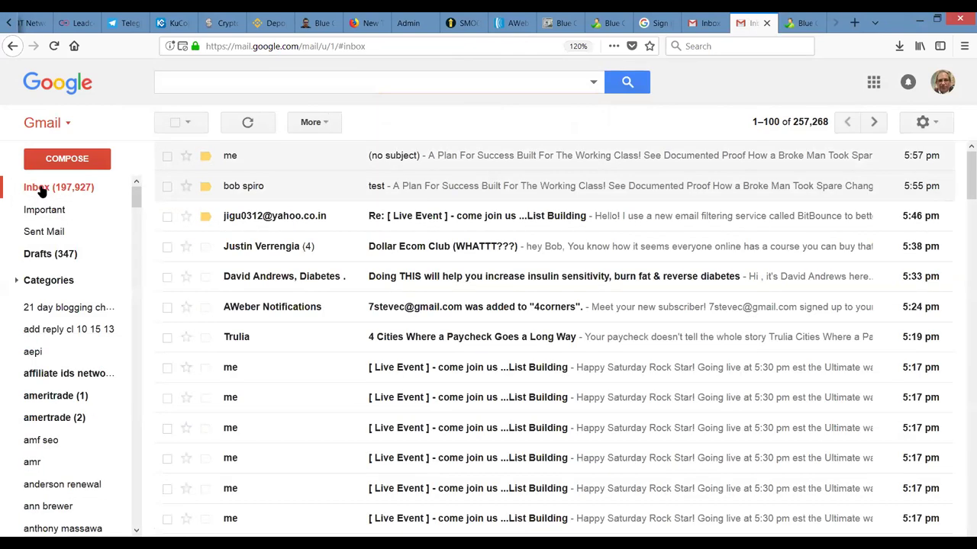
Copy the earlier test email's ad text through Click Here and return to the Udimi editor tab.
click(468, 187)
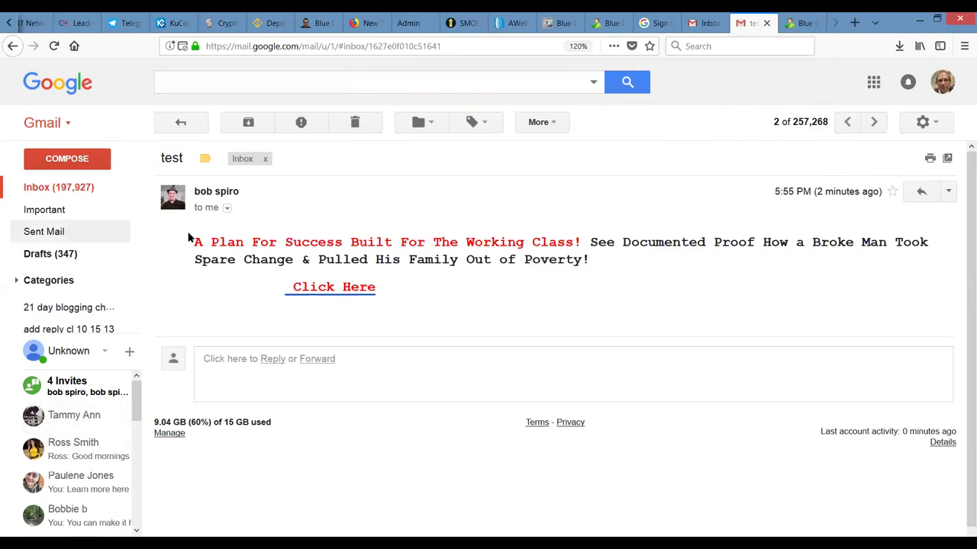
drag(381, 289, 195, 241)
right_click(243, 253)
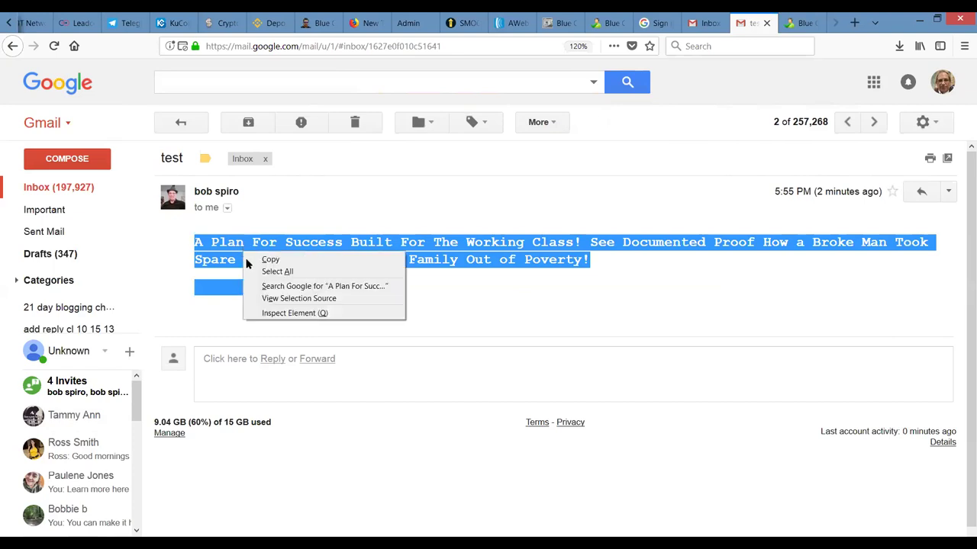
click(251, 260)
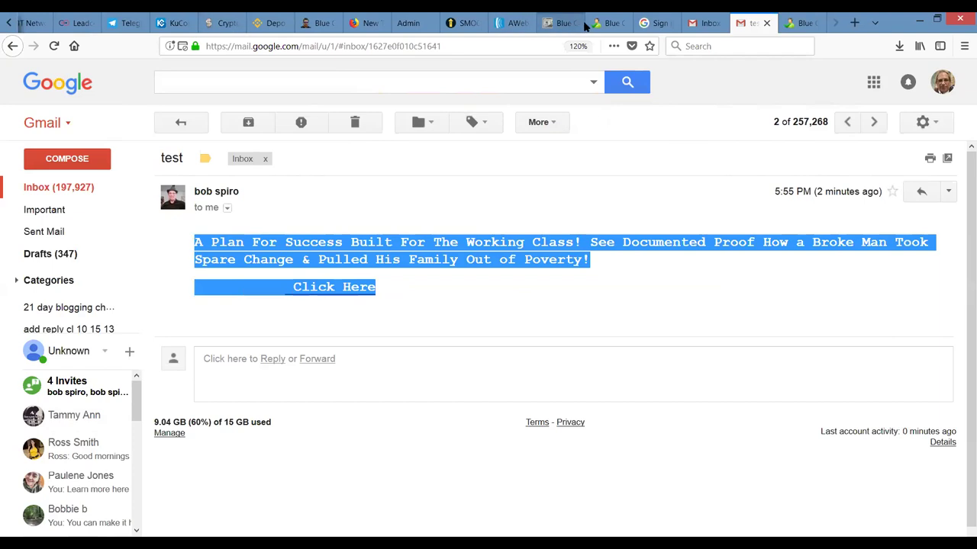
click(5, 25)
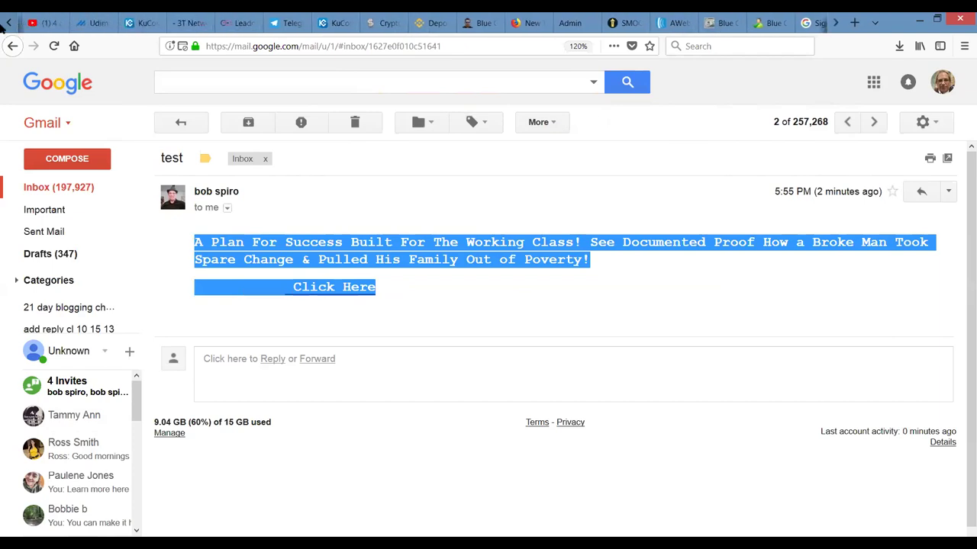
click(6, 25)
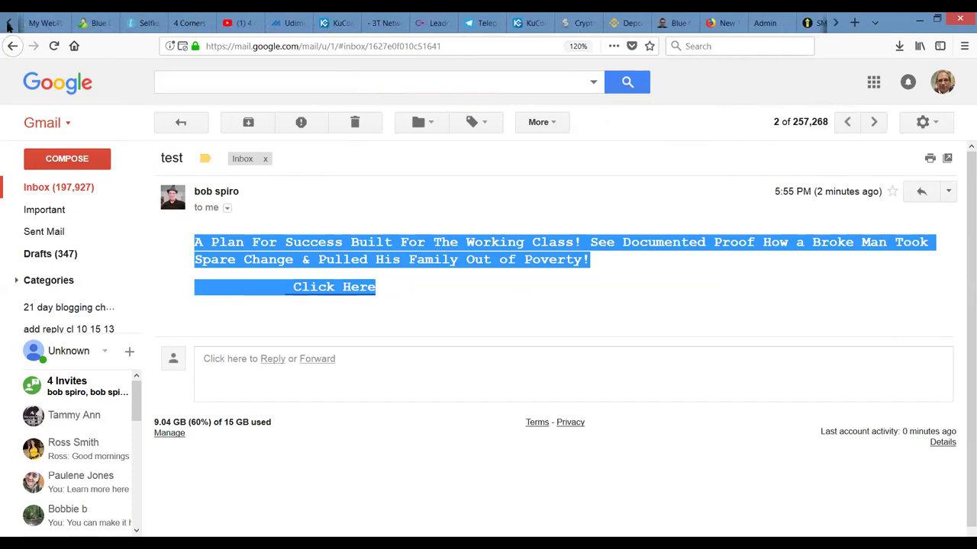
click(134, 23)
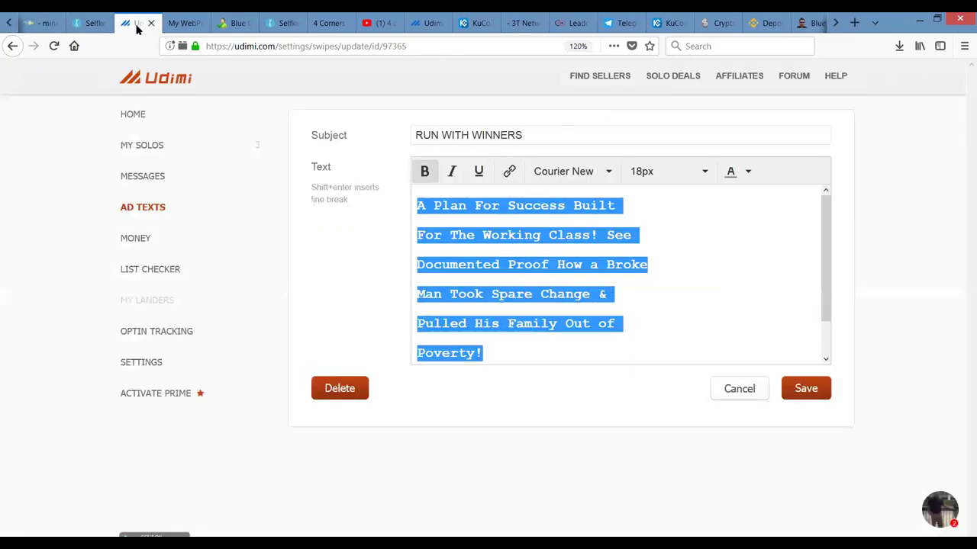
Replace the RUN WITH WINNERS swipe text with the pasted email copy and save it.
click(494, 355)
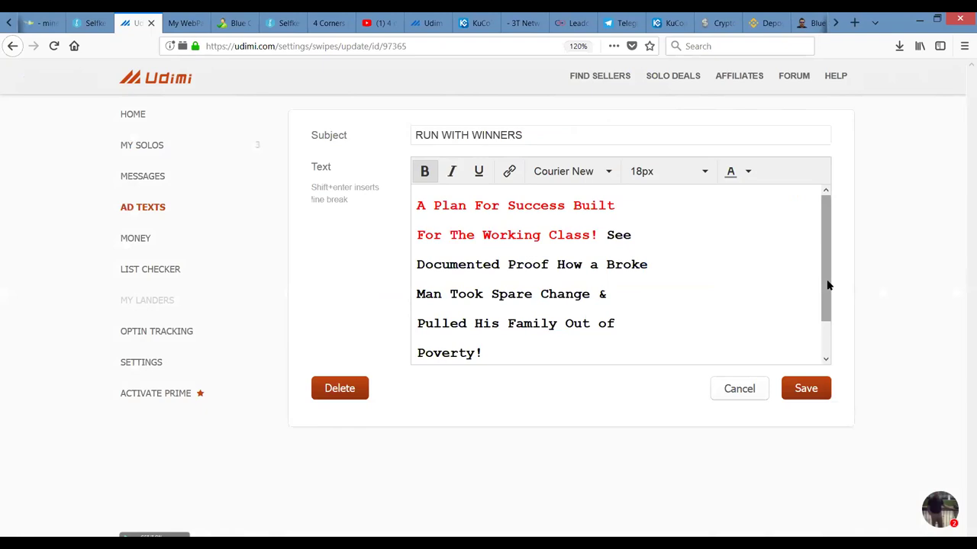
drag(826, 281, 827, 361)
click(602, 357)
drag(600, 347, 345, 158)
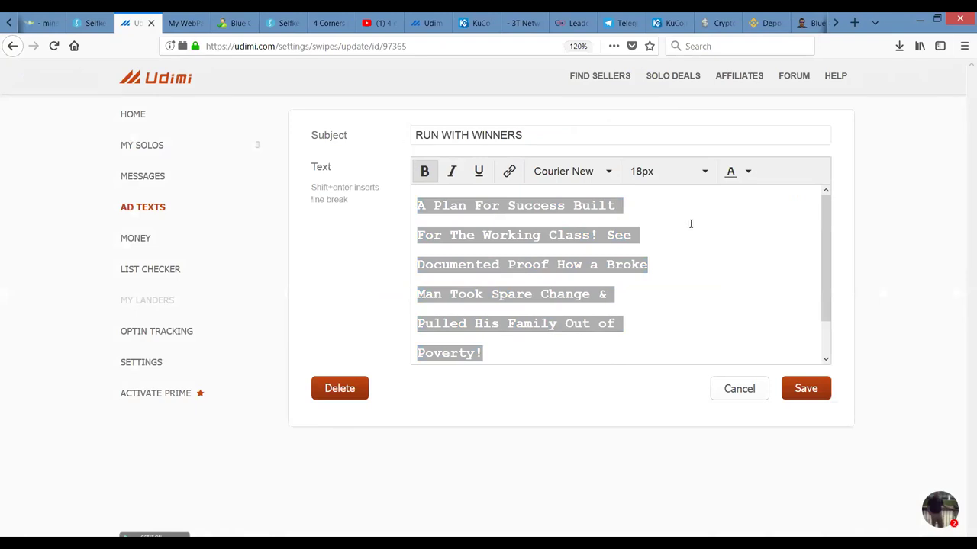
click(733, 229)
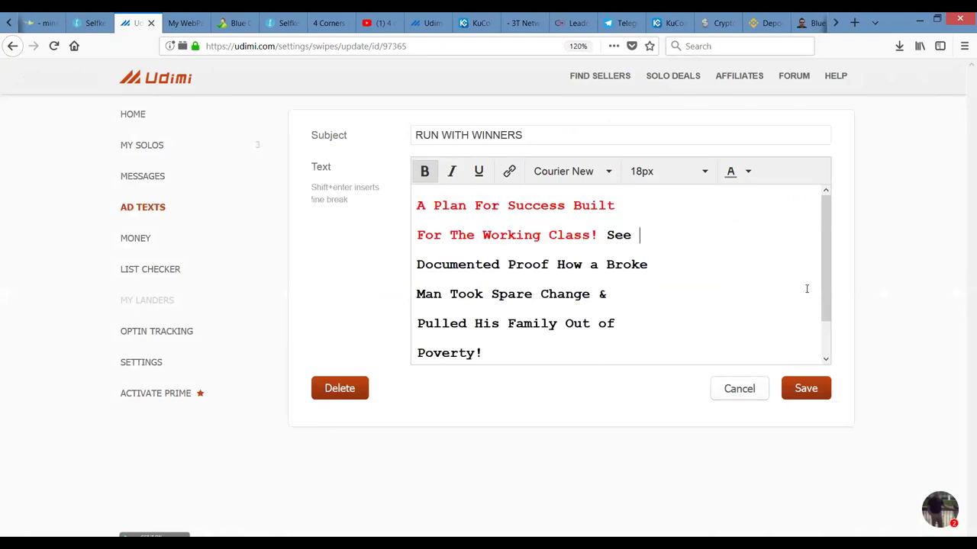
drag(822, 276, 826, 361)
drag(600, 348, 353, 126)
key(Delete)
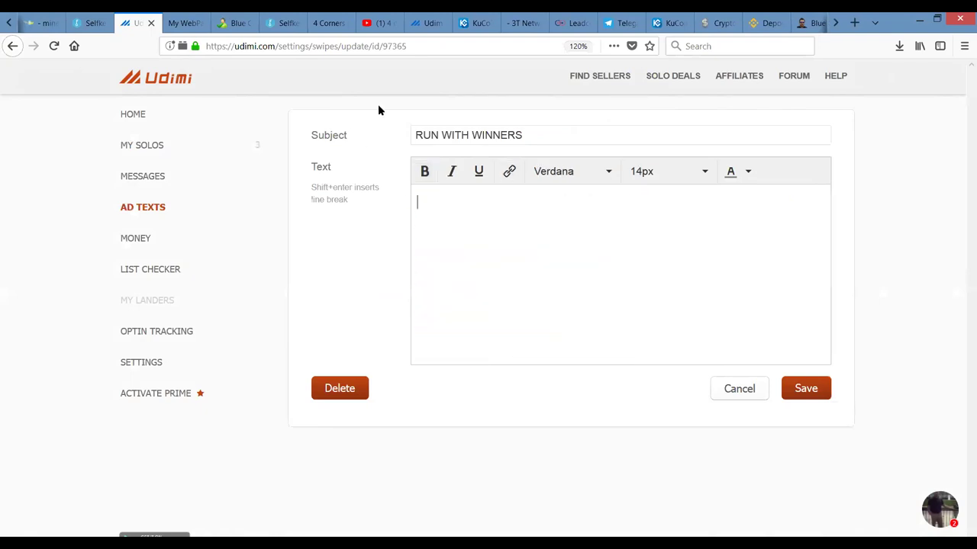
key(ctrl+v)
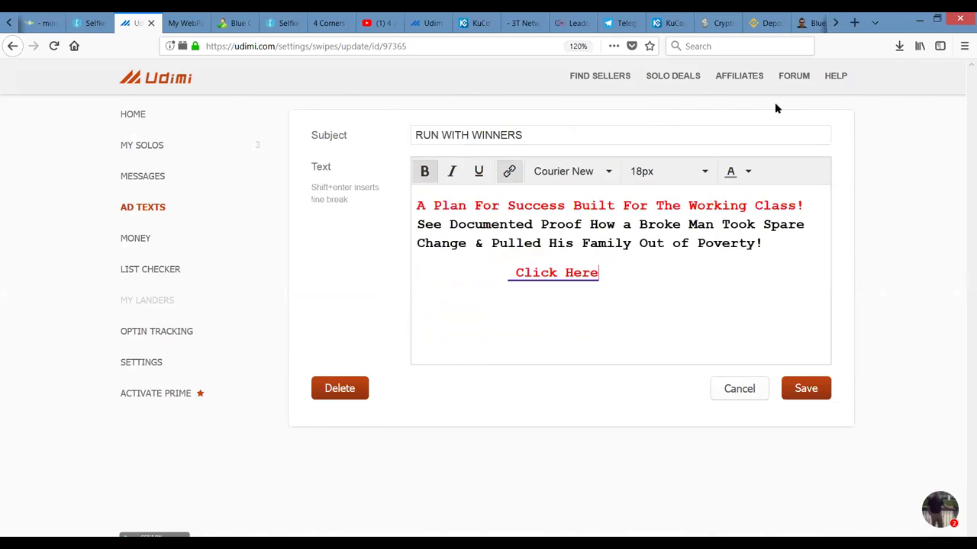
click(806, 390)
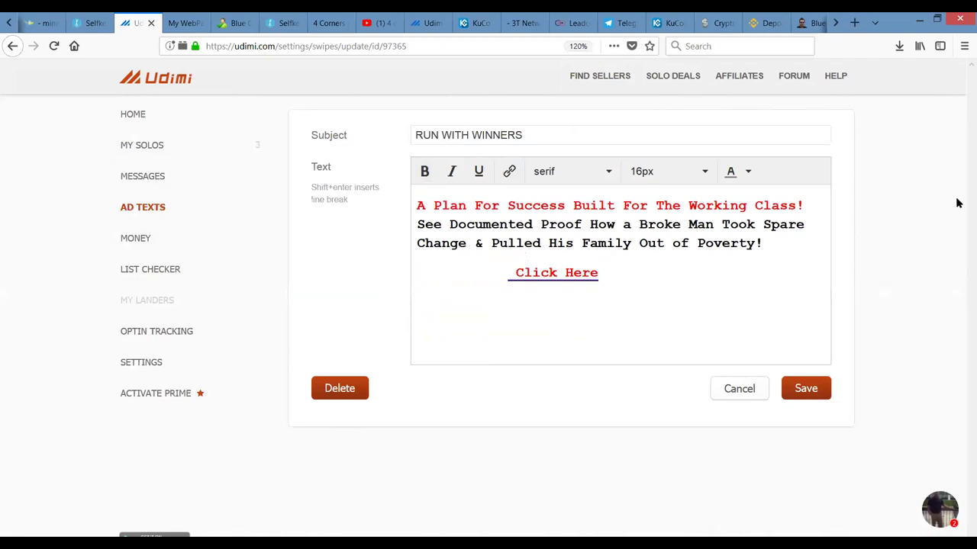
click(810, 391)
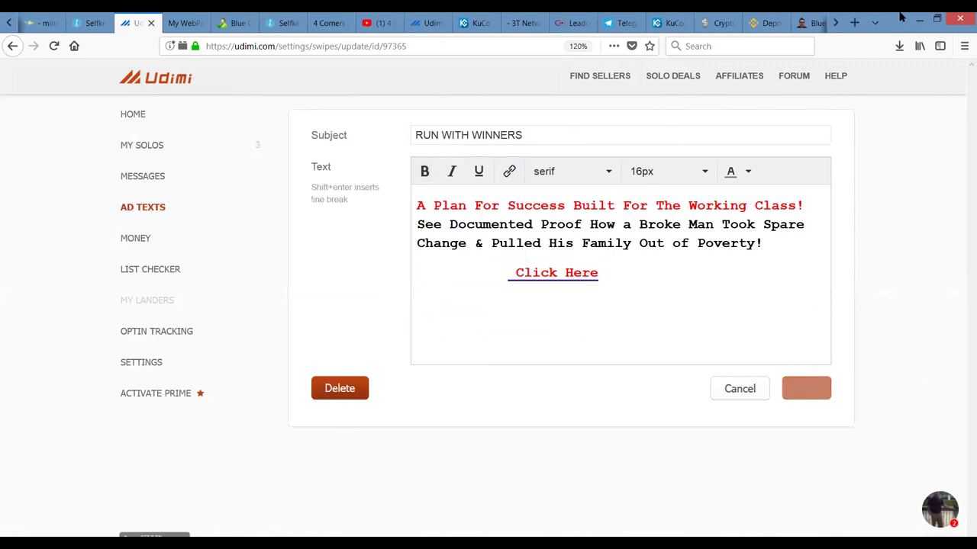
Switch to the Run With Winners landing page tab.
click(837, 22)
click(837, 22)
click(799, 23)
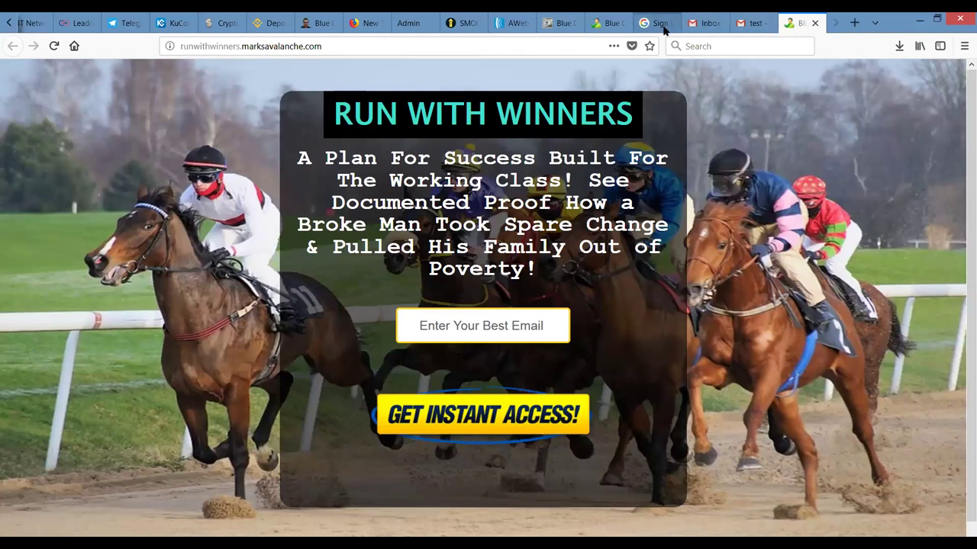
Copy the TRANSFORMATIONAL WEALTH headline from the Transformational Wealth landing page.
click(613, 25)
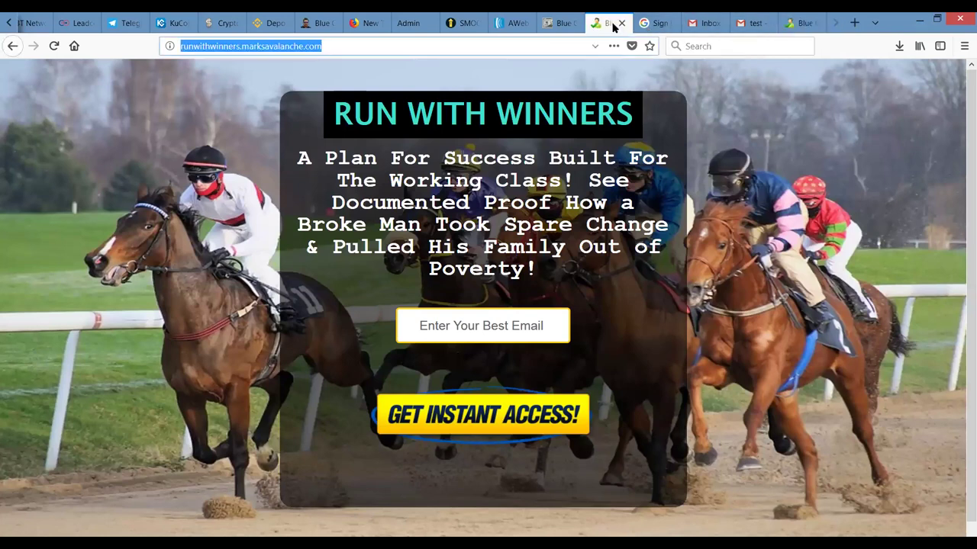
click(554, 26)
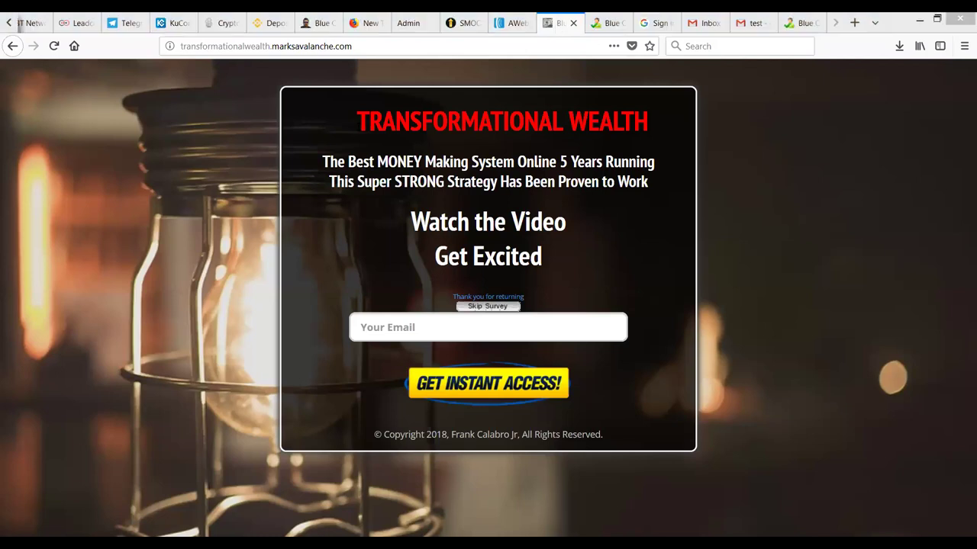
drag(356, 121, 682, 120)
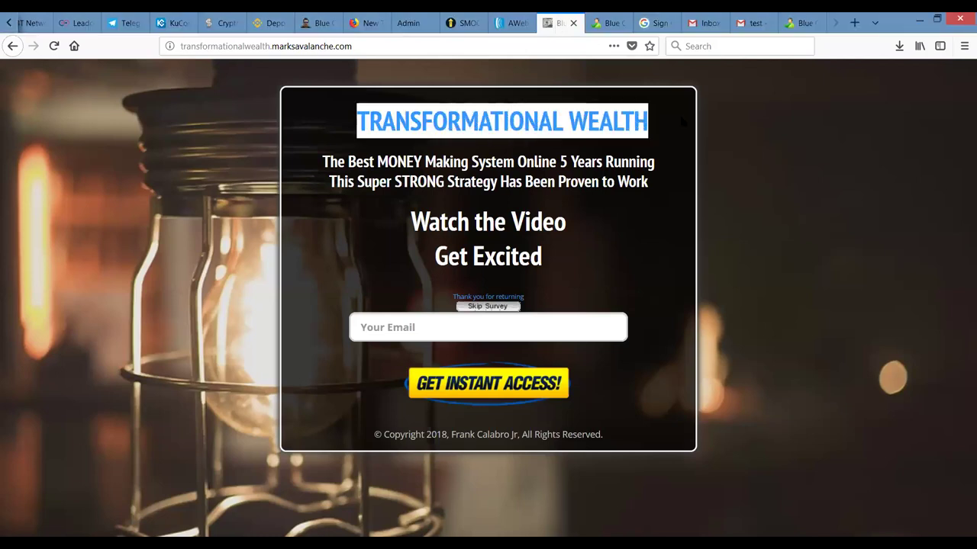
right_click(627, 126)
click(625, 130)
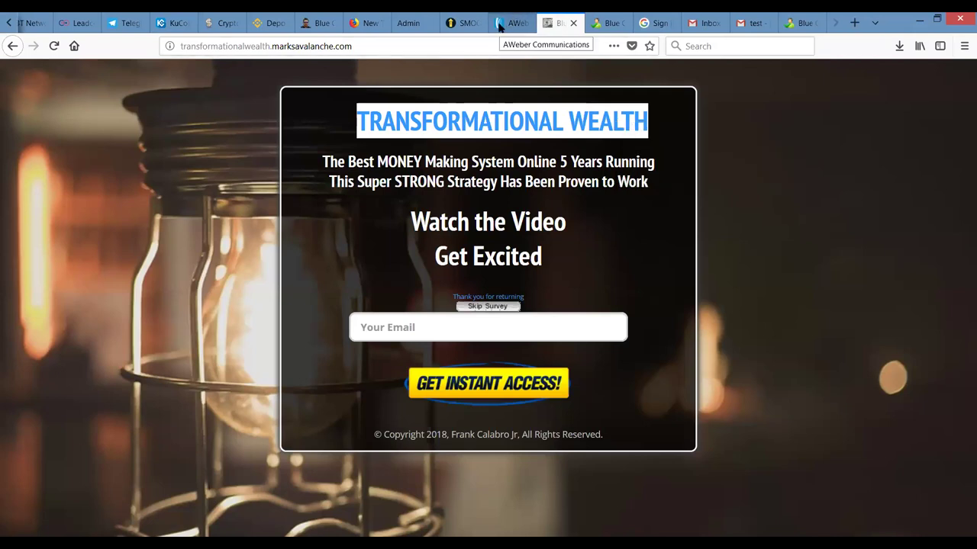
Close the landing page tab with Ctrl+W to get back to the Udimi ad texts list.
click(10, 25)
drag(10, 25, 9, 28)
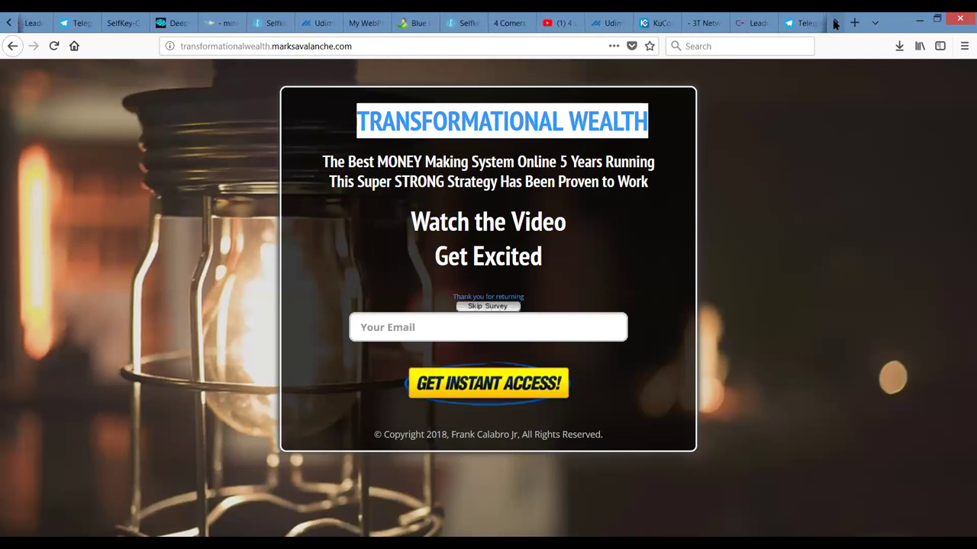
drag(835, 23, 834, 23)
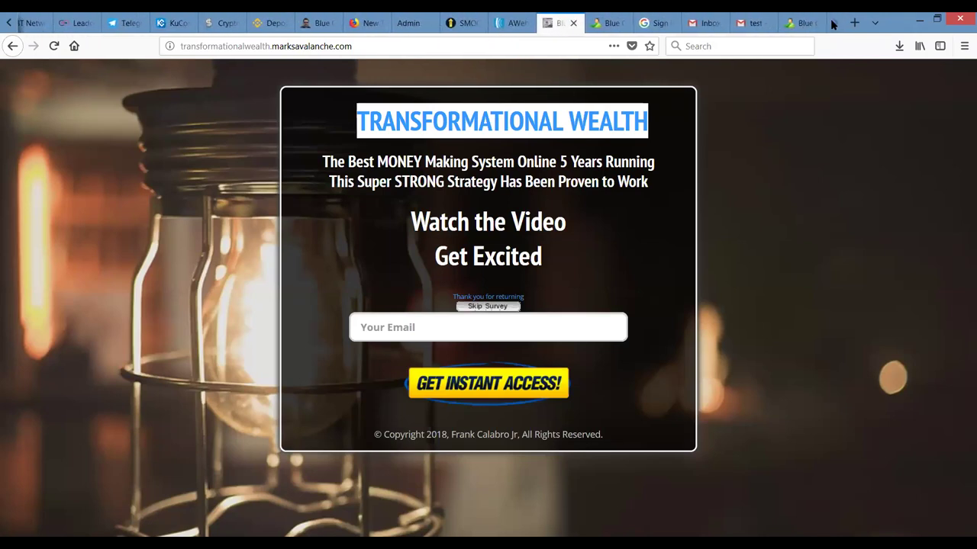
drag(9, 24, 8, 28)
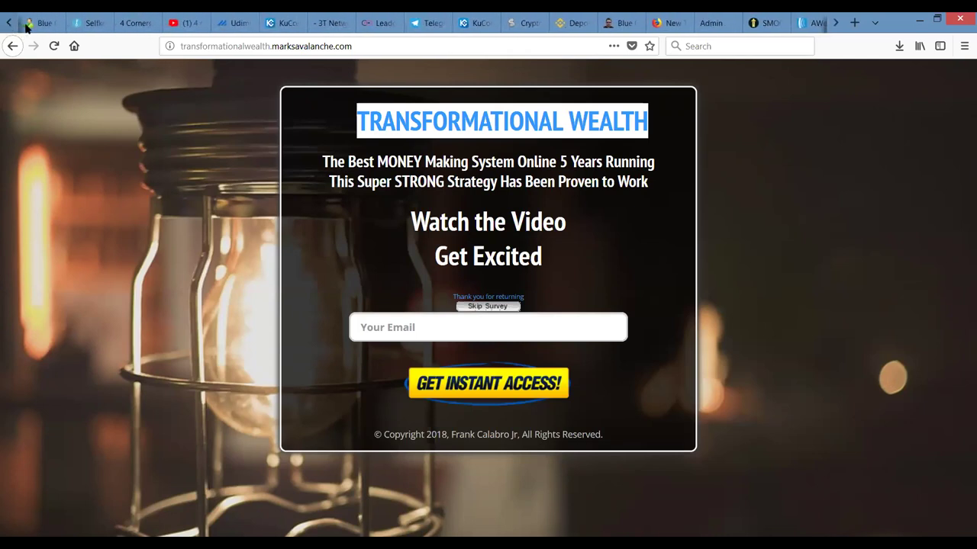
key(ctrl+w)
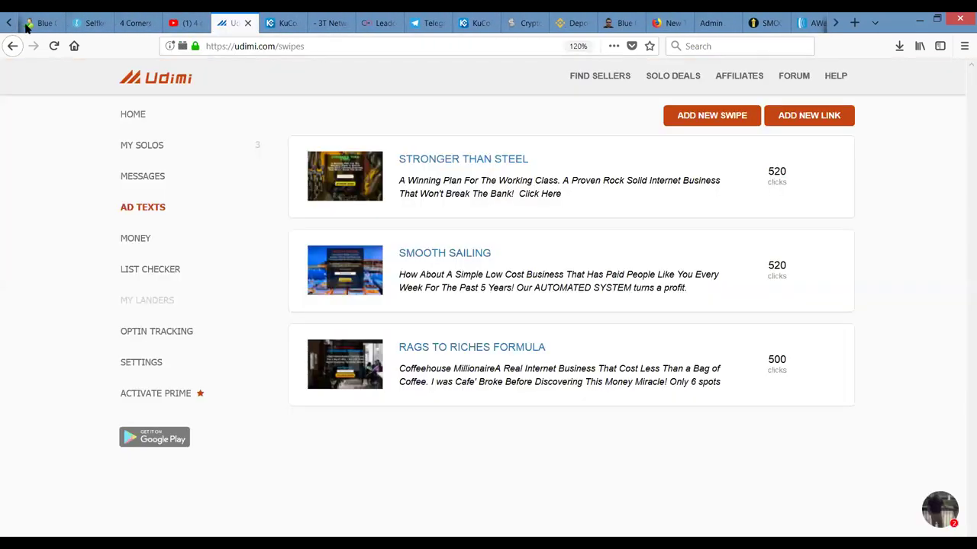
Add a new Udimi swipe and paste TRANSFORMATIONAL WEALTH as its subject.
click(11, 30)
drag(10, 29, 10, 29)
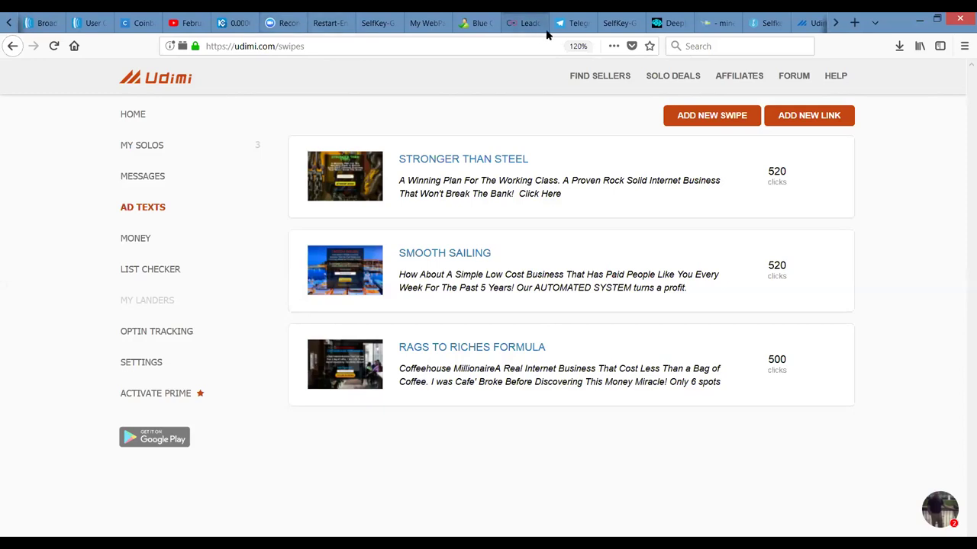
click(834, 25)
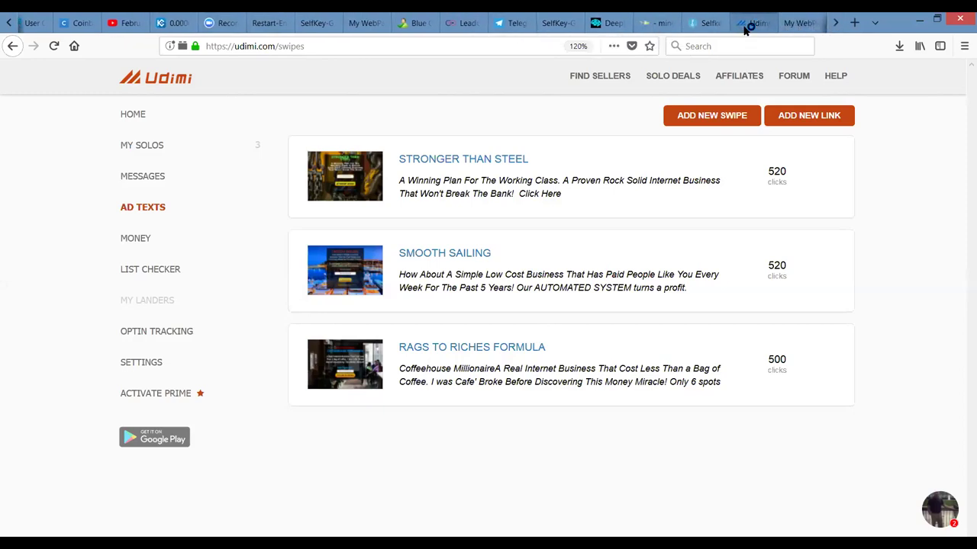
click(746, 29)
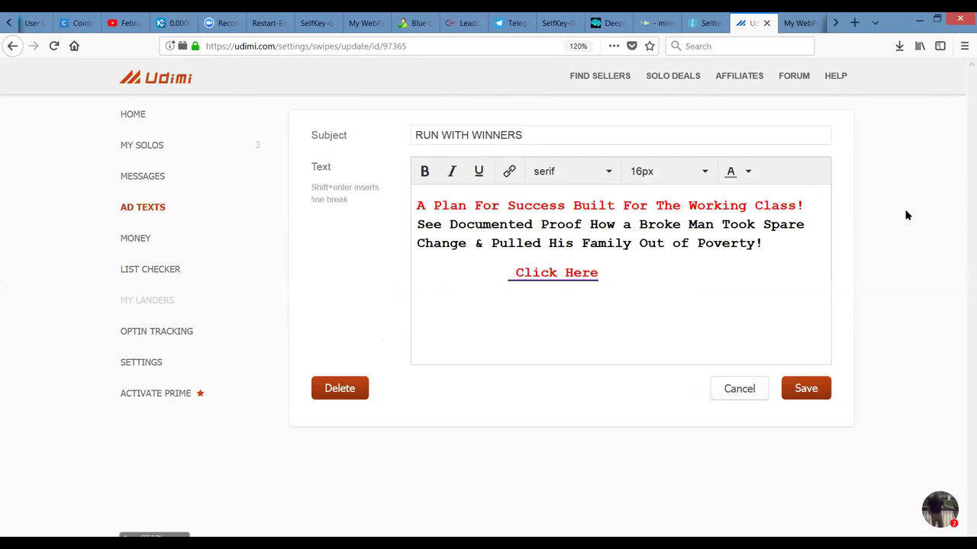
click(131, 208)
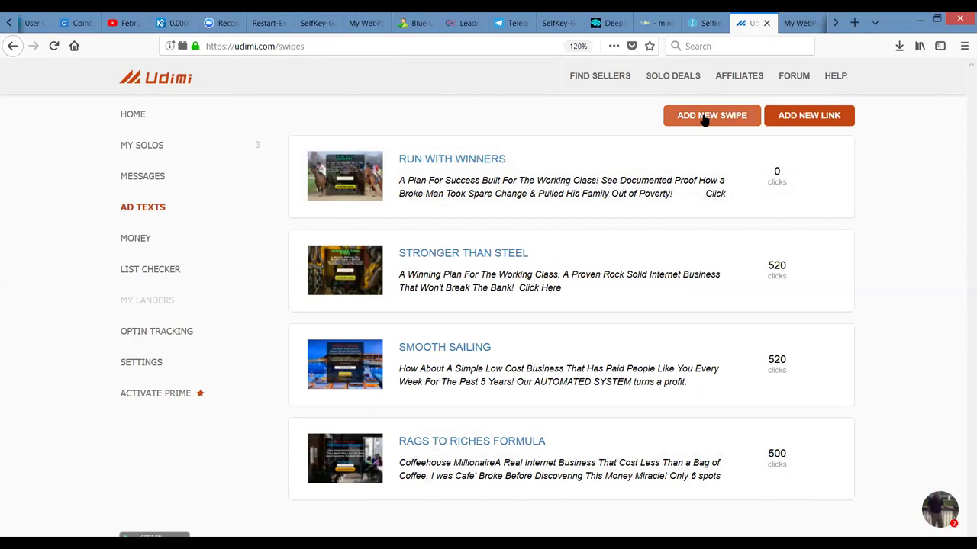
click(703, 118)
click(457, 142)
key(ctrl+v)
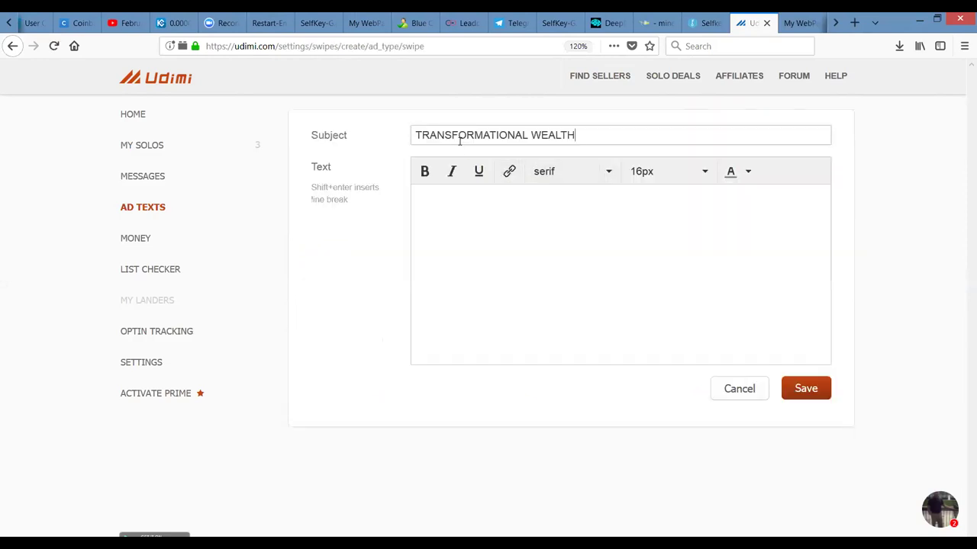
click(447, 152)
click(433, 196)
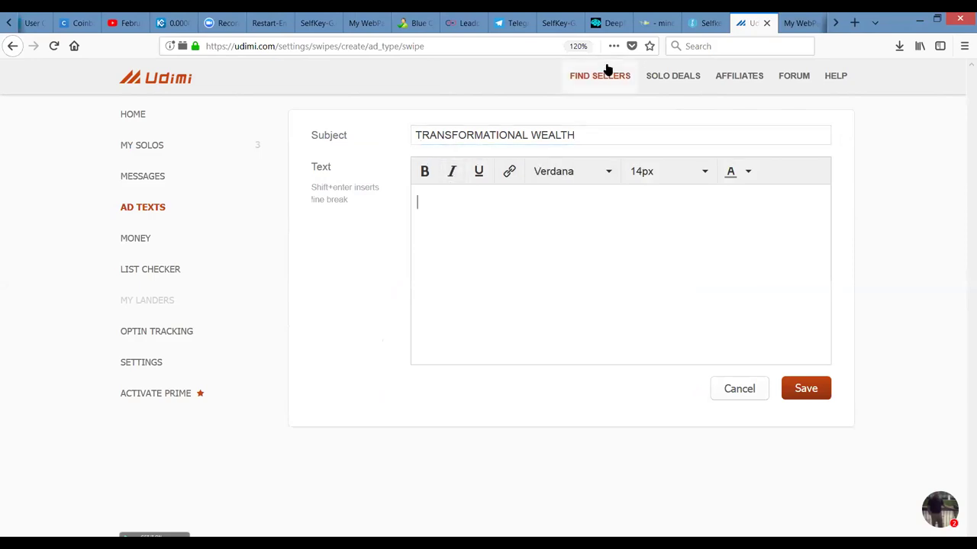
Scroll the Firefox tab strip to the last open tabs.
click(836, 25)
click(836, 24)
click(837, 24)
click(838, 25)
click(838, 25)
click(837, 25)
click(838, 25)
click(838, 25)
click(838, 25)
click(838, 26)
click(837, 26)
click(837, 25)
click(838, 25)
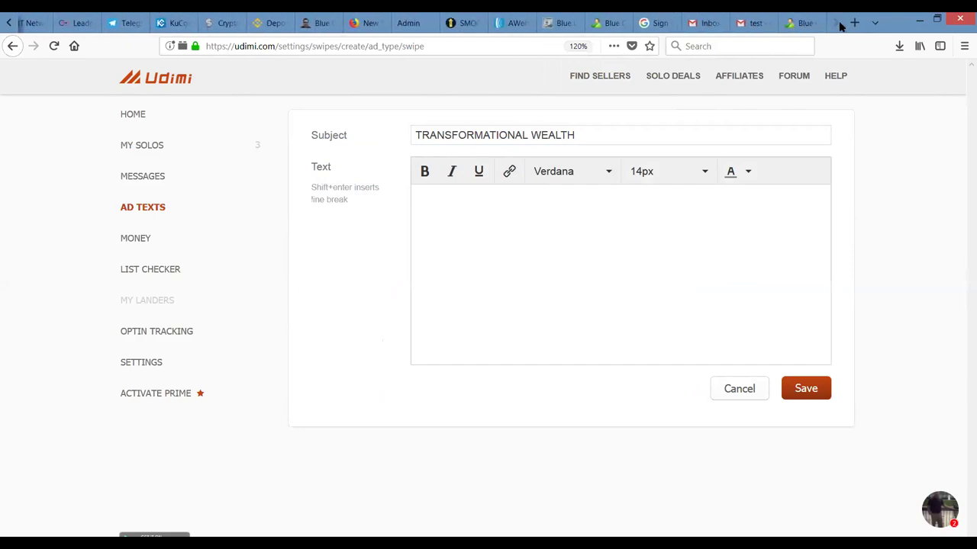
Copy the Transformational Wealth landing page subheadline and Watch the Video text.
click(563, 23)
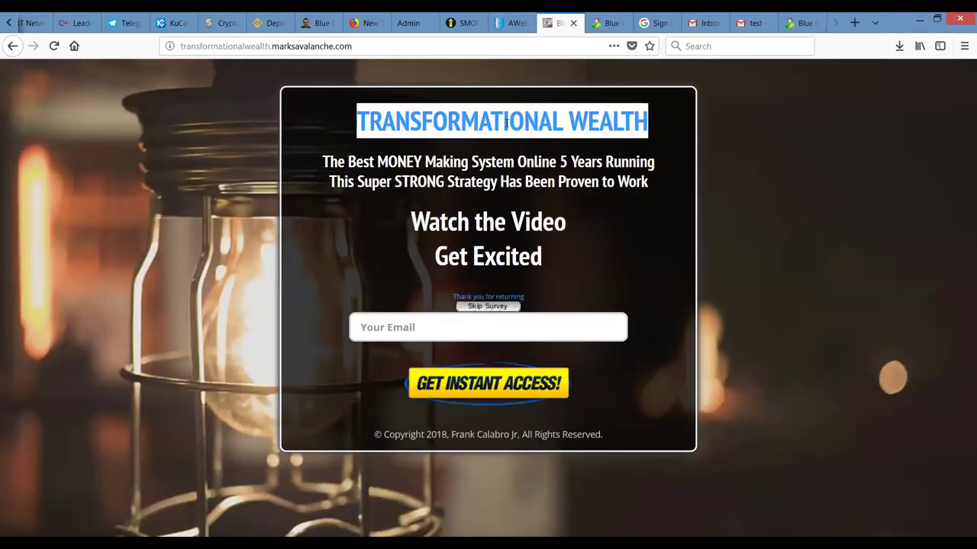
drag(325, 161, 409, 185)
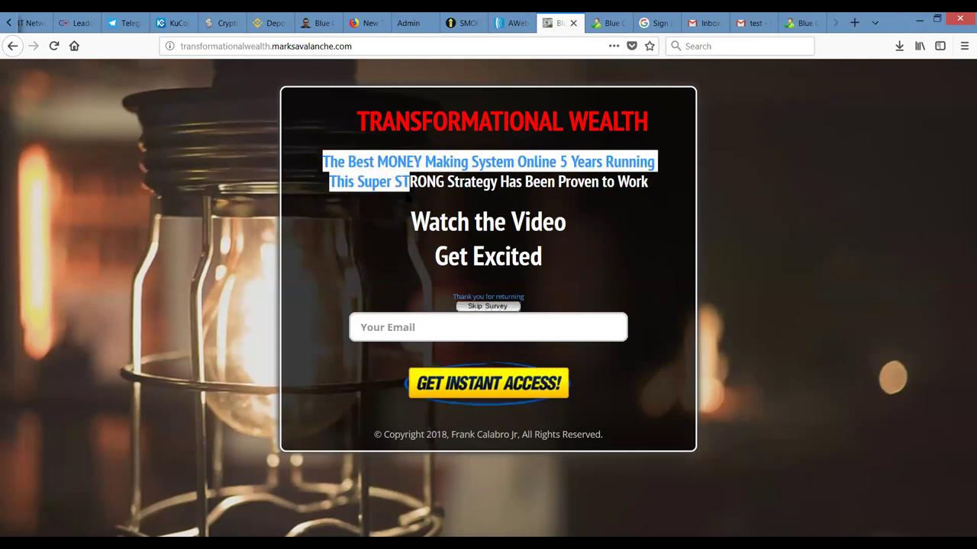
drag(409, 184, 566, 249)
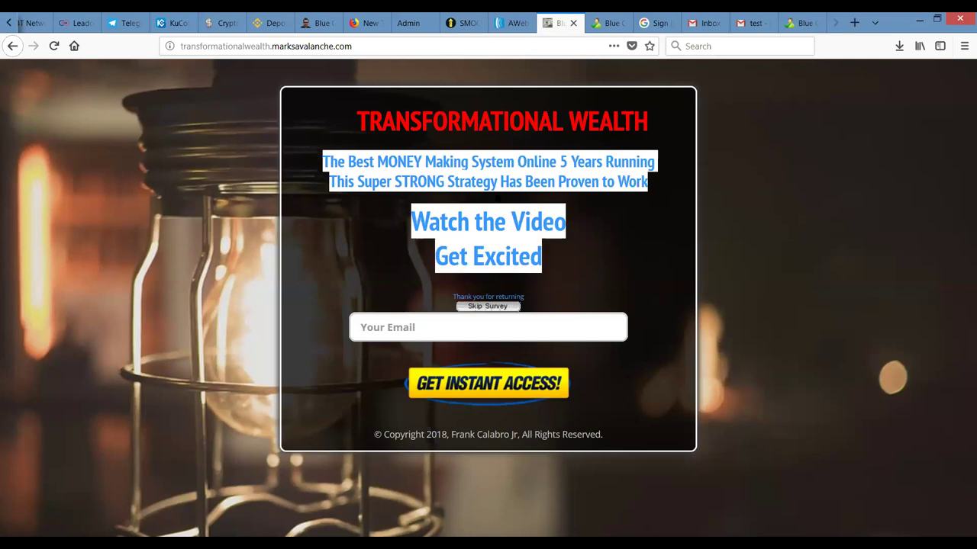
right_click(504, 203)
click(513, 206)
Scroll through the tab strip to locate the Udimi tab and return to the TRANSFORMATIONAL WEALTH swipe form.
click(11, 23)
click(11, 23)
click(11, 23)
click(12, 23)
click(11, 23)
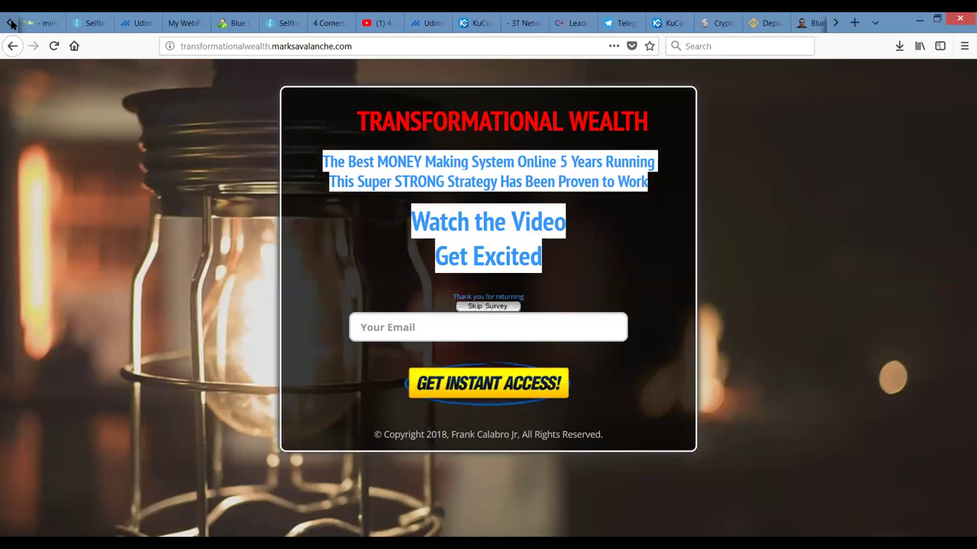
click(11, 23)
click(12, 23)
click(12, 23)
click(12, 23)
click(11, 23)
click(12, 22)
click(12, 22)
click(12, 23)
click(12, 23)
click(12, 23)
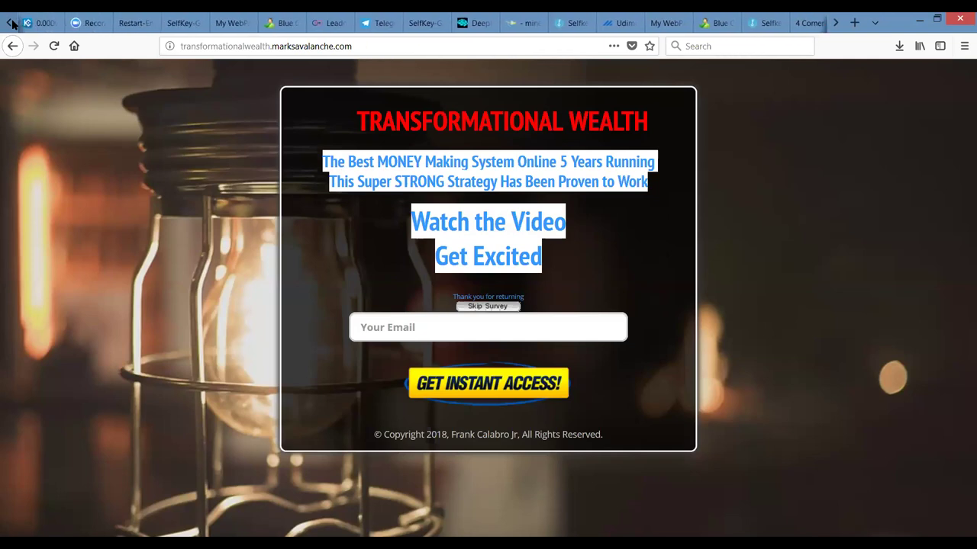
click(12, 22)
click(12, 22)
click(12, 23)
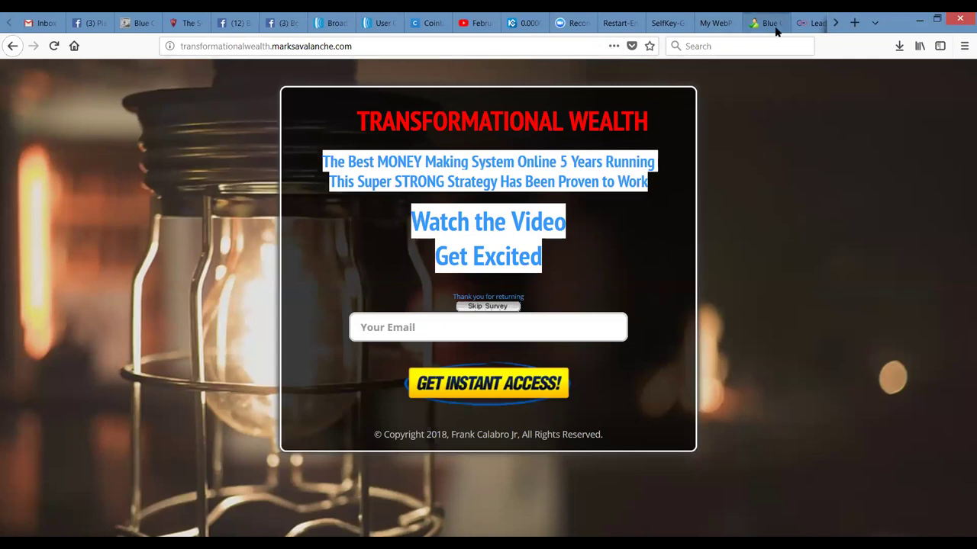
click(835, 23)
click(834, 23)
click(835, 23)
click(835, 23)
click(834, 23)
click(835, 23)
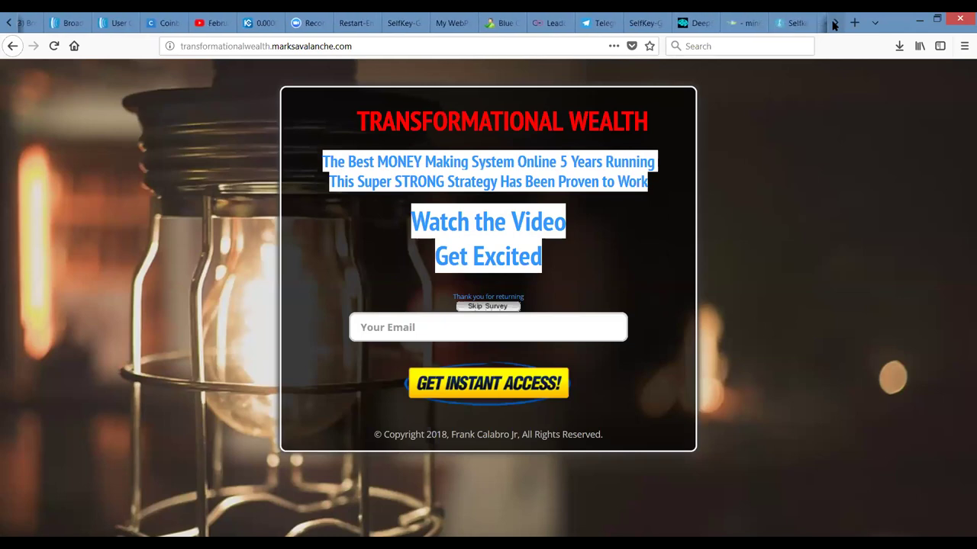
click(835, 23)
click(834, 23)
click(834, 22)
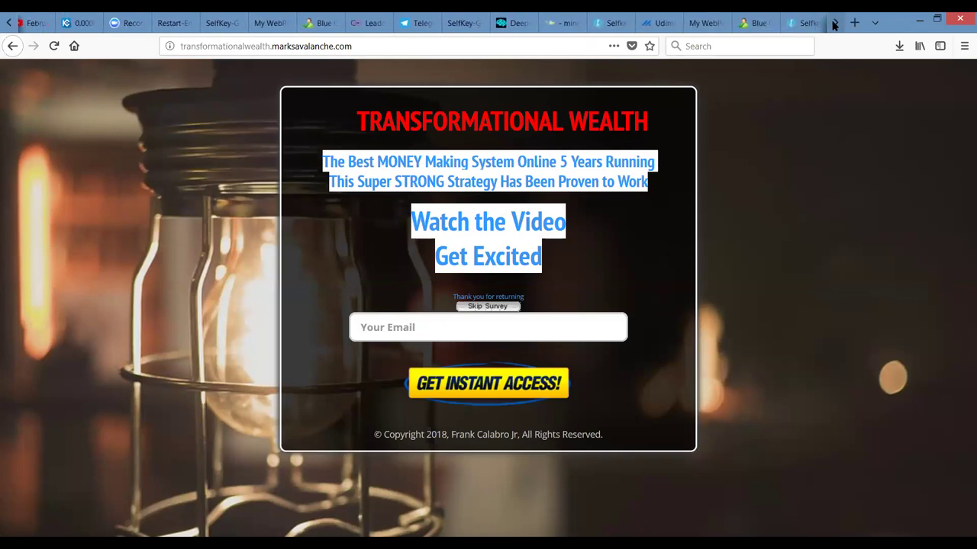
click(647, 22)
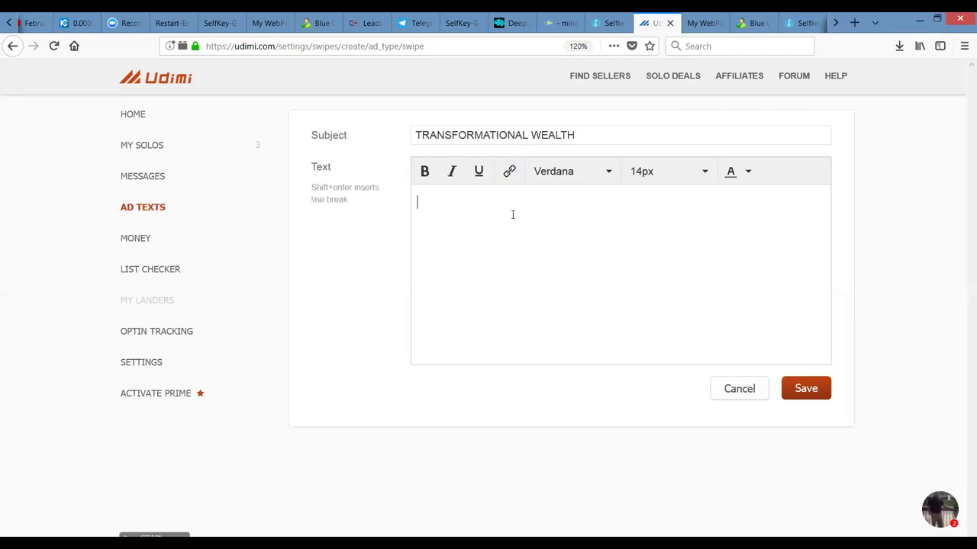
Paste the landing page headlines into the empty ad text and make them black.
click(484, 209)
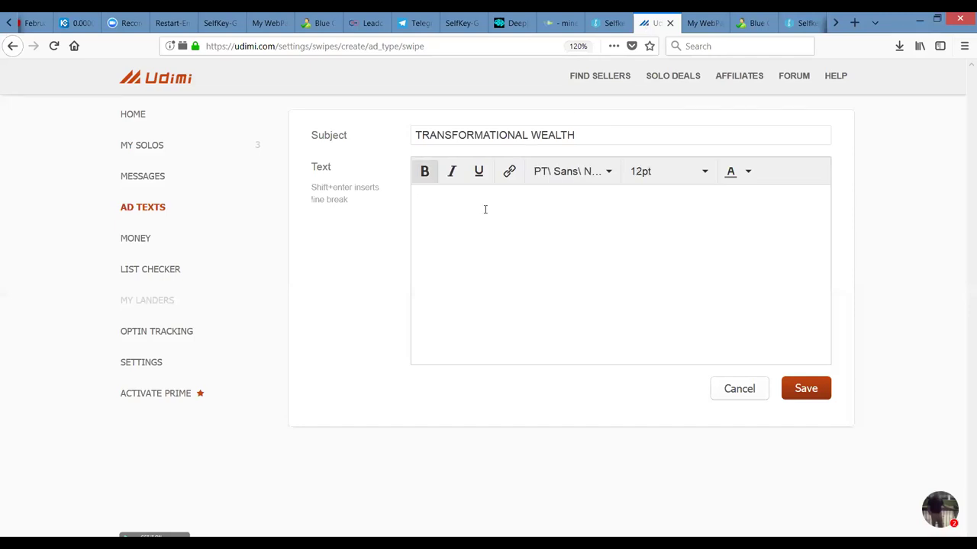
right_click(484, 210)
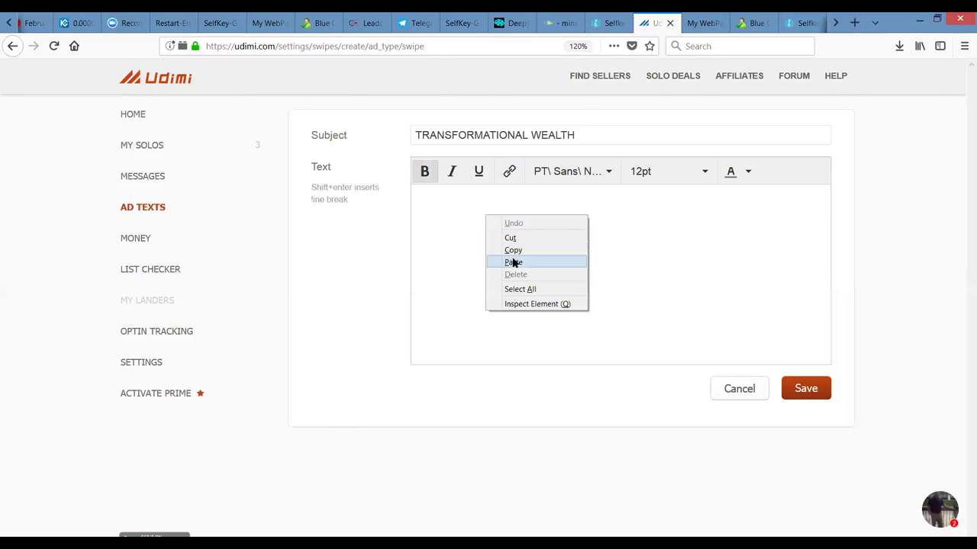
click(565, 232)
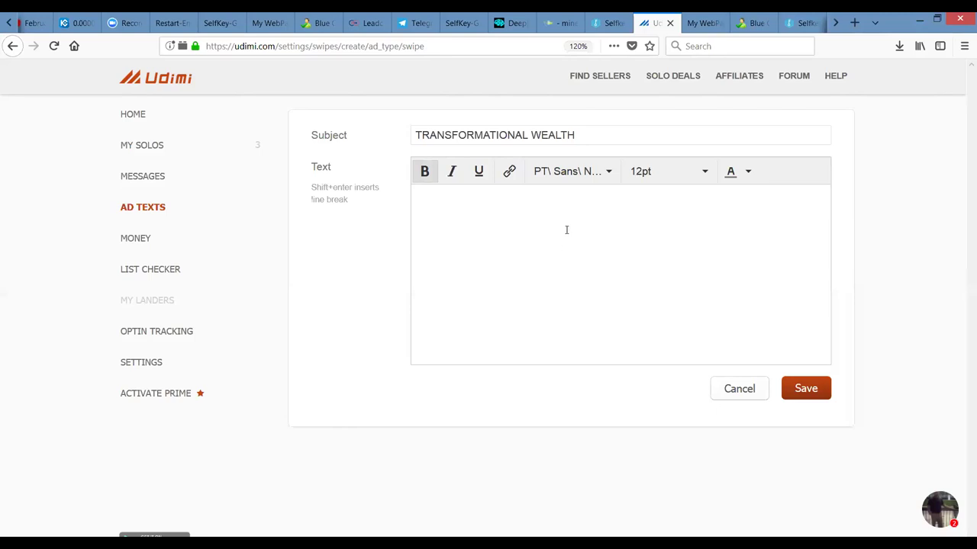
right_click(564, 232)
click(600, 305)
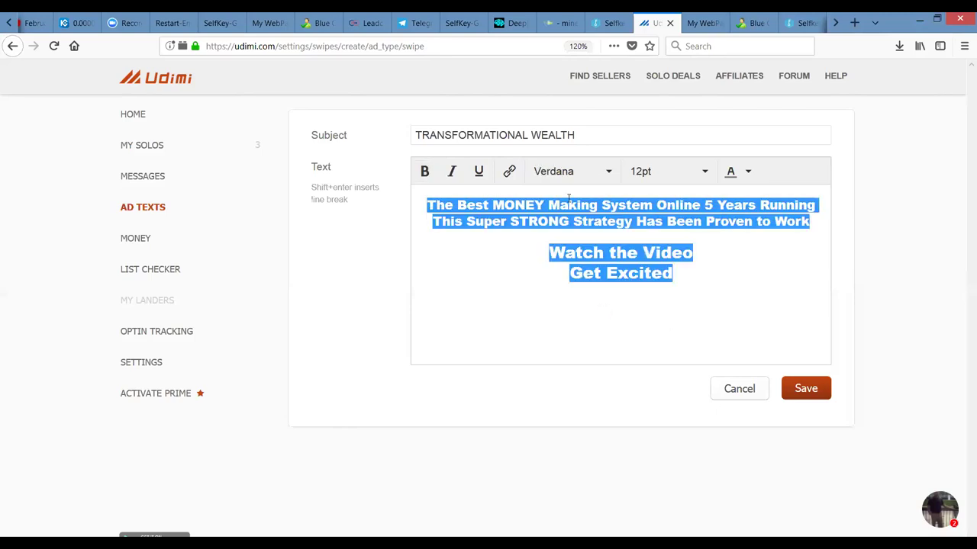
click(748, 172)
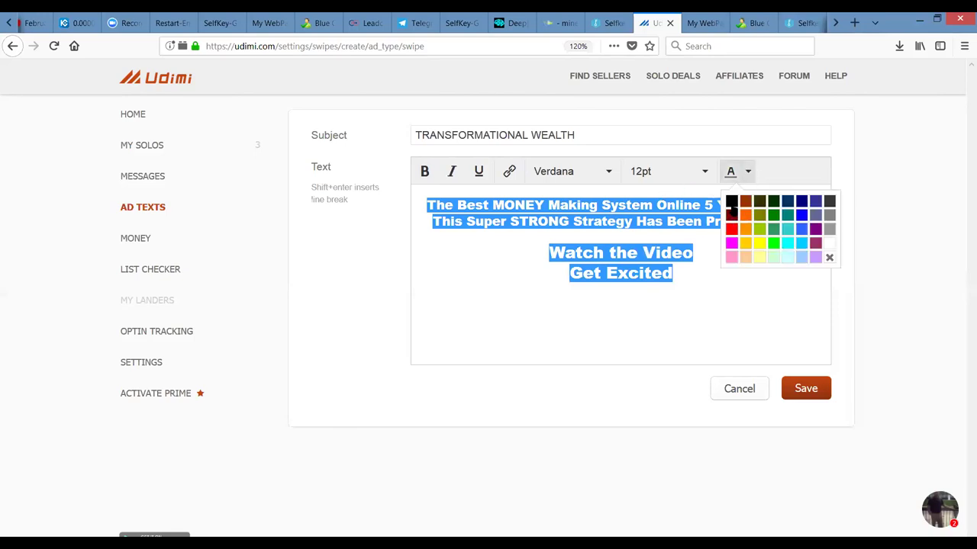
click(731, 203)
click(732, 254)
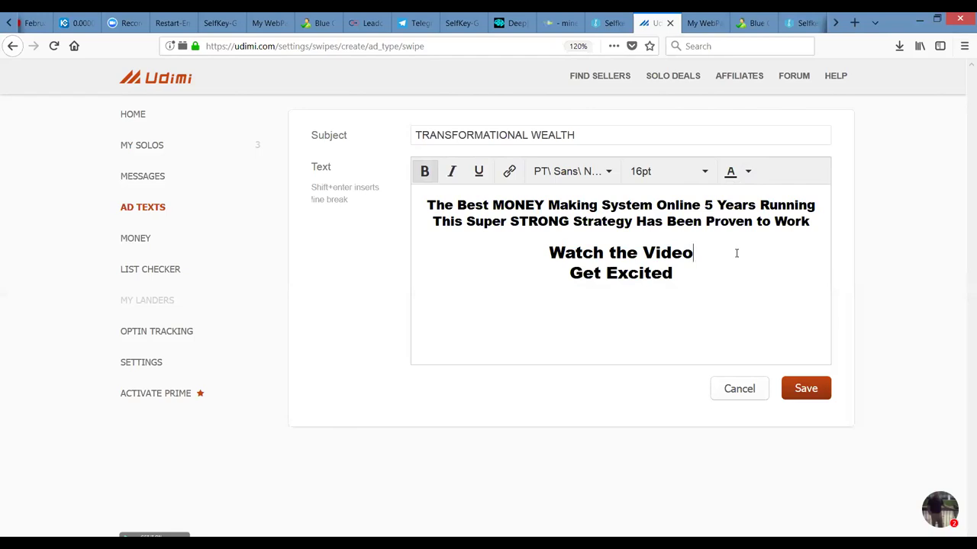
Colour the phrase 'Best MONEY Making System' red.
drag(458, 213, 654, 205)
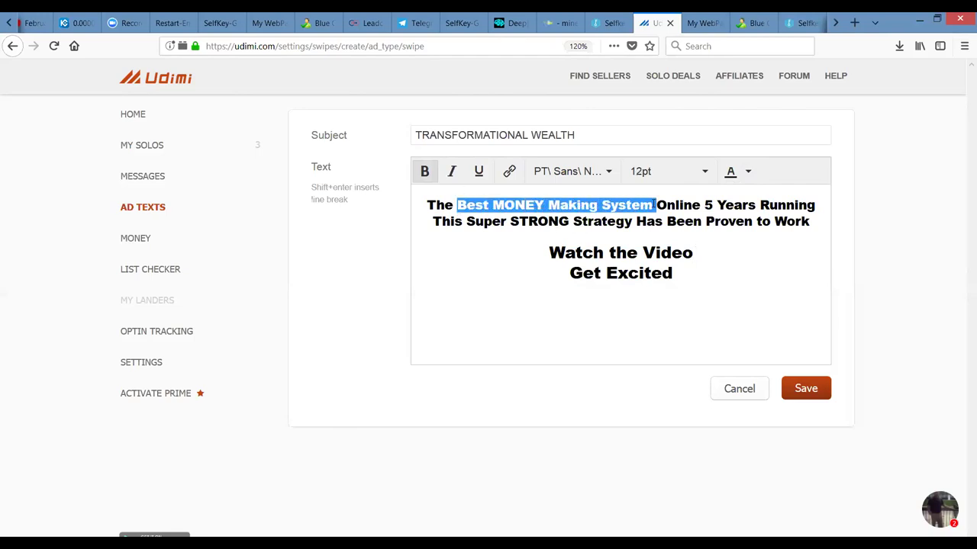
click(745, 172)
click(731, 228)
Set the whole ad text to 18px and add a new line after 'Proven to Work'.
drag(691, 281, 418, 202)
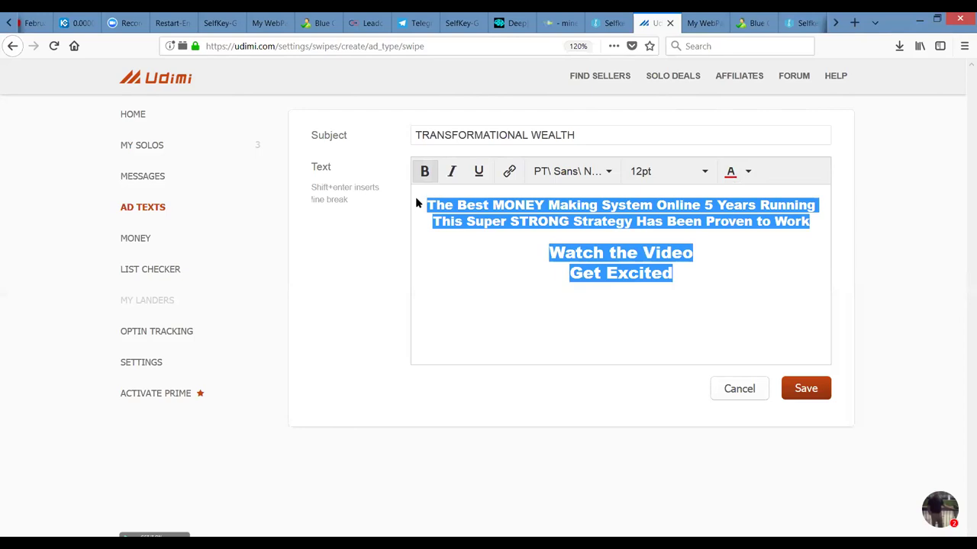
click(667, 174)
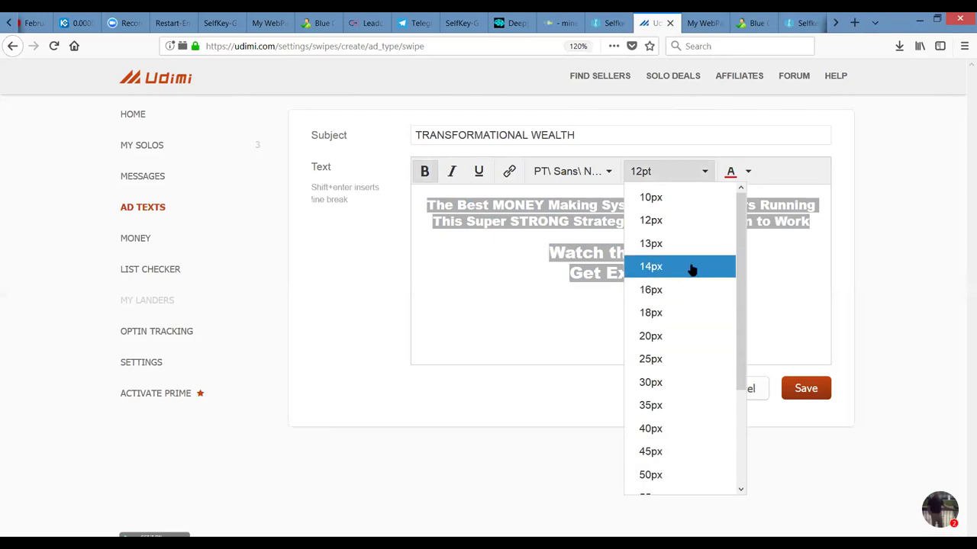
click(650, 315)
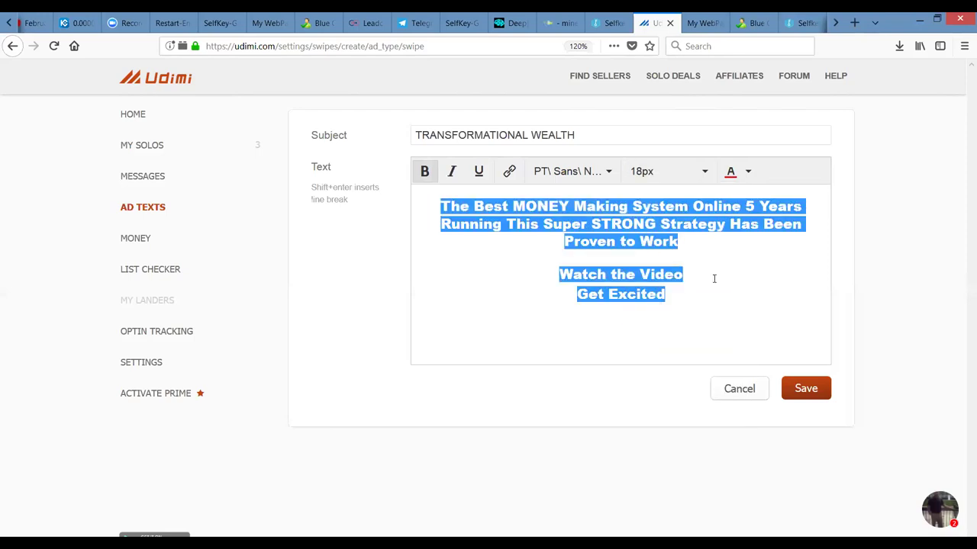
click(685, 307)
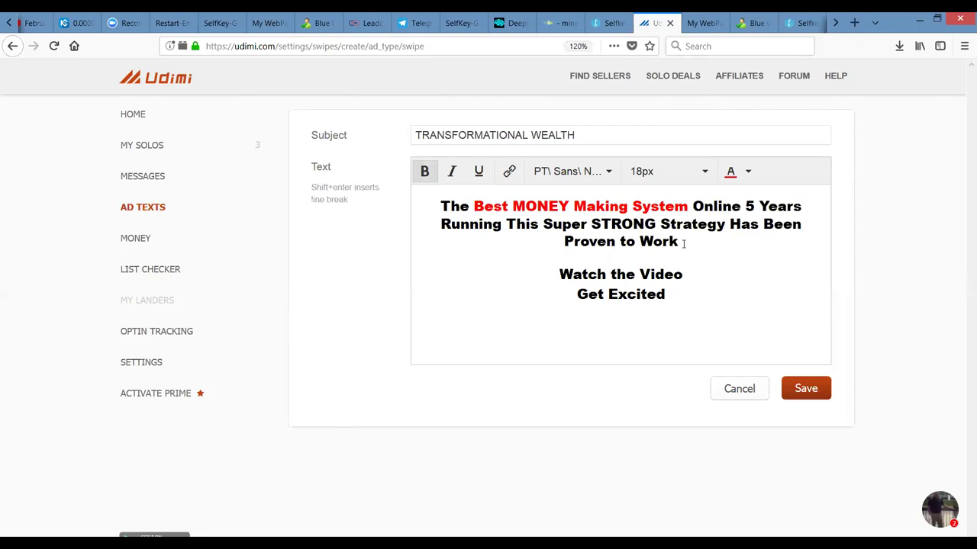
click(684, 243)
key(Return)
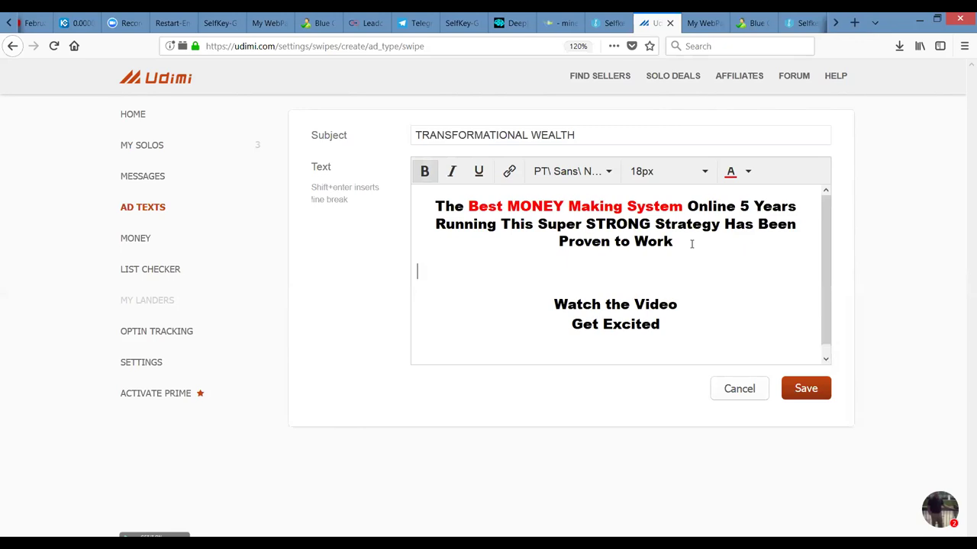
Type 'Click Here' on the new line and make it red, non-bold, 20px.
text(C)
key(BackSpace)
text(Click Here)
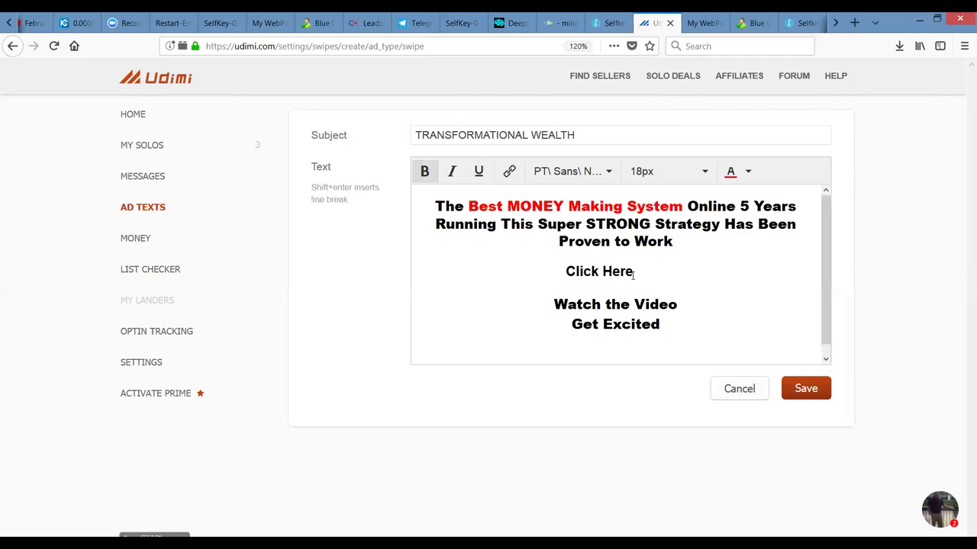
drag(633, 273, 554, 282)
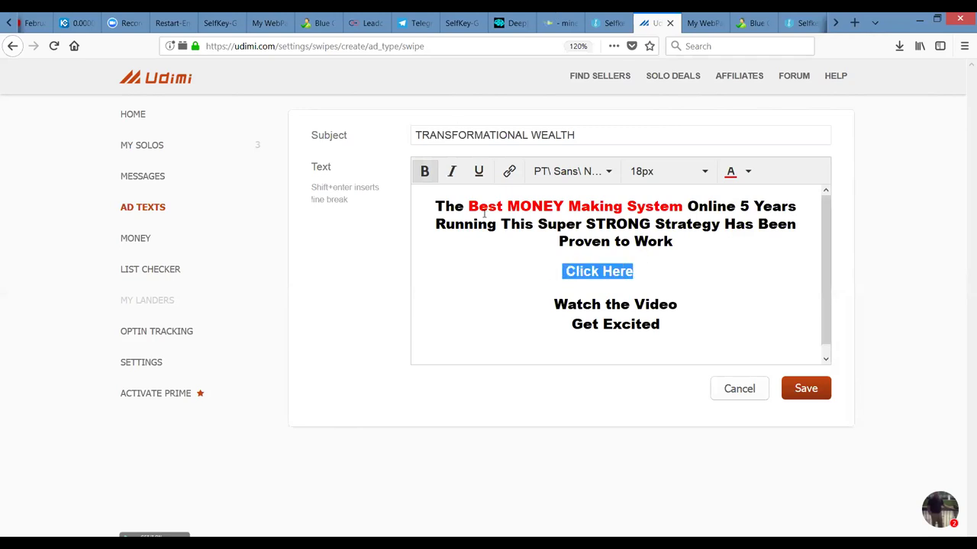
click(424, 171)
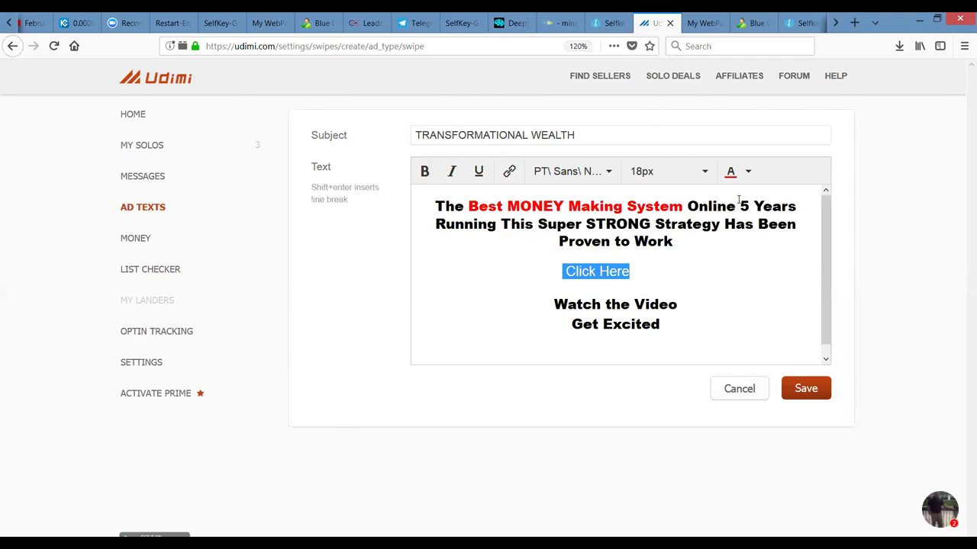
click(747, 172)
click(730, 230)
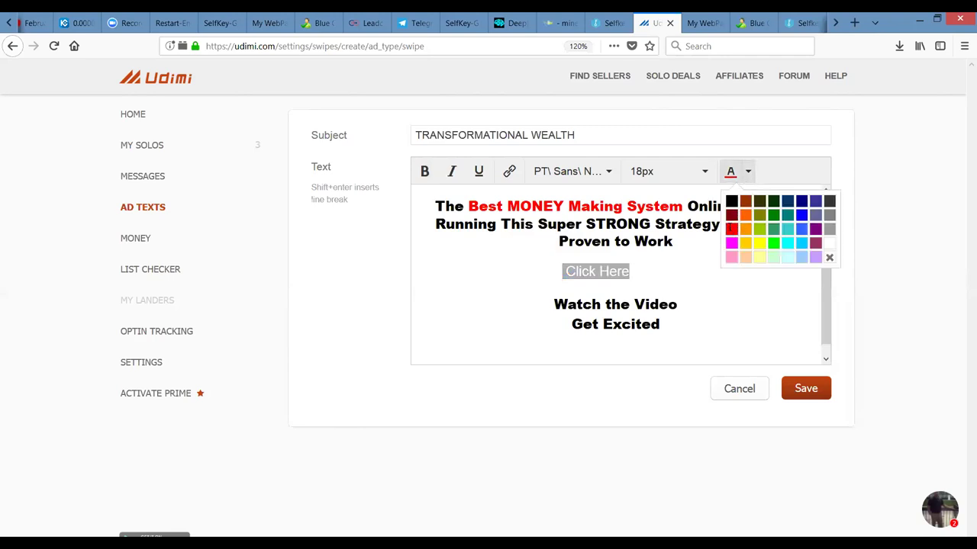
click(643, 173)
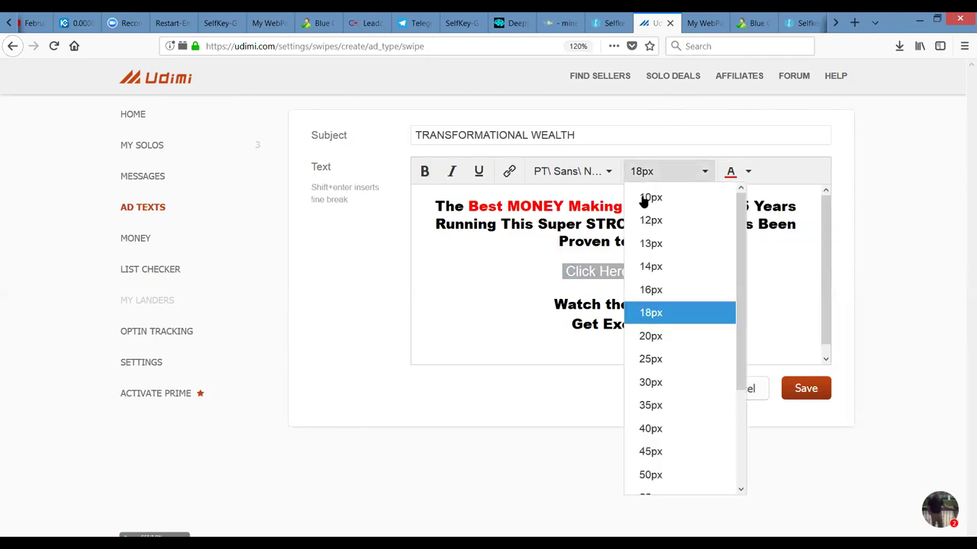
click(645, 335)
click(665, 269)
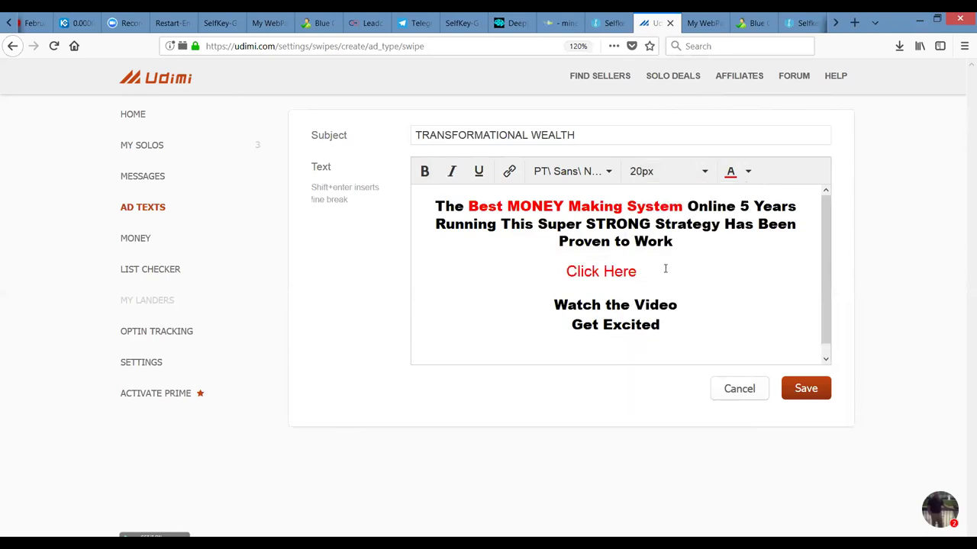
click(685, 305)
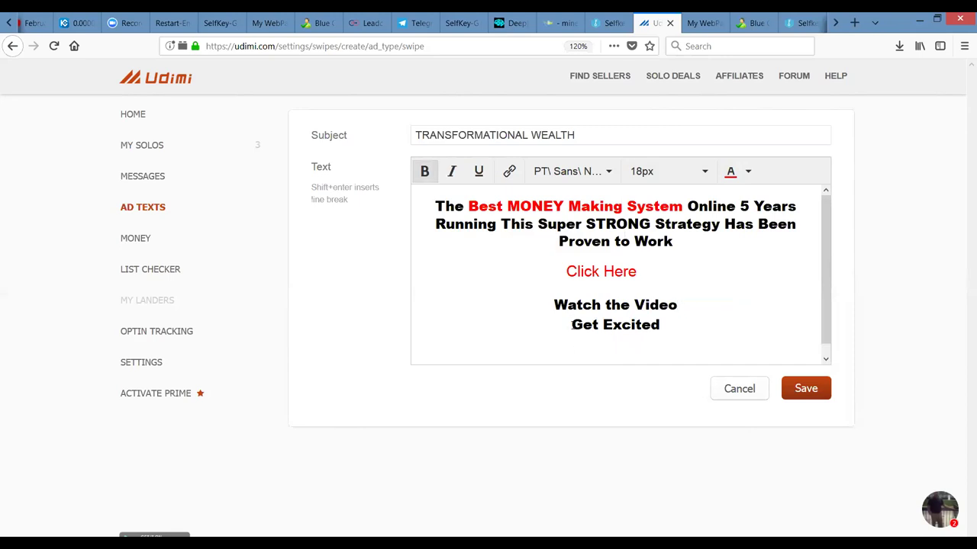
Join Get Excited onto the Watch the Video line and make Click Here bold again.
click(571, 324)
key(BackSpace)
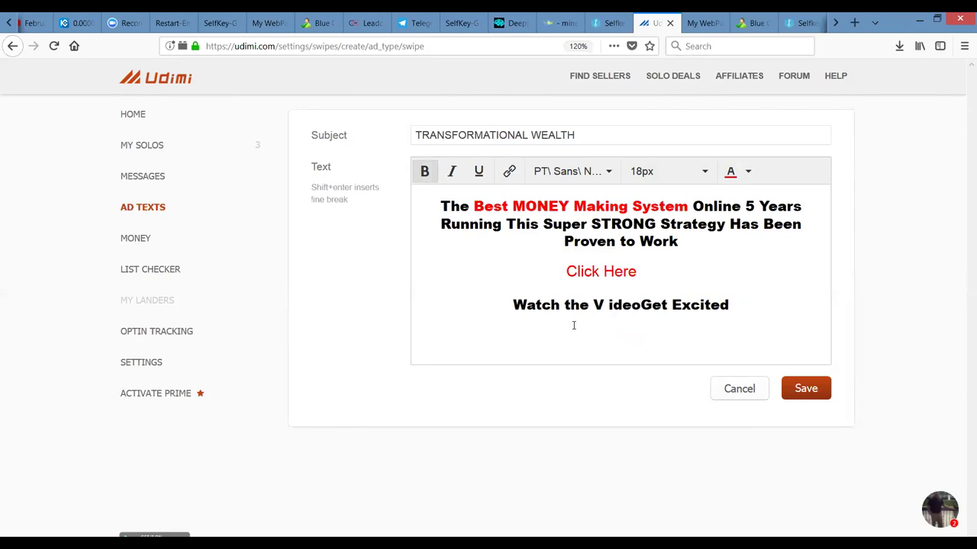
key(BackSpace)
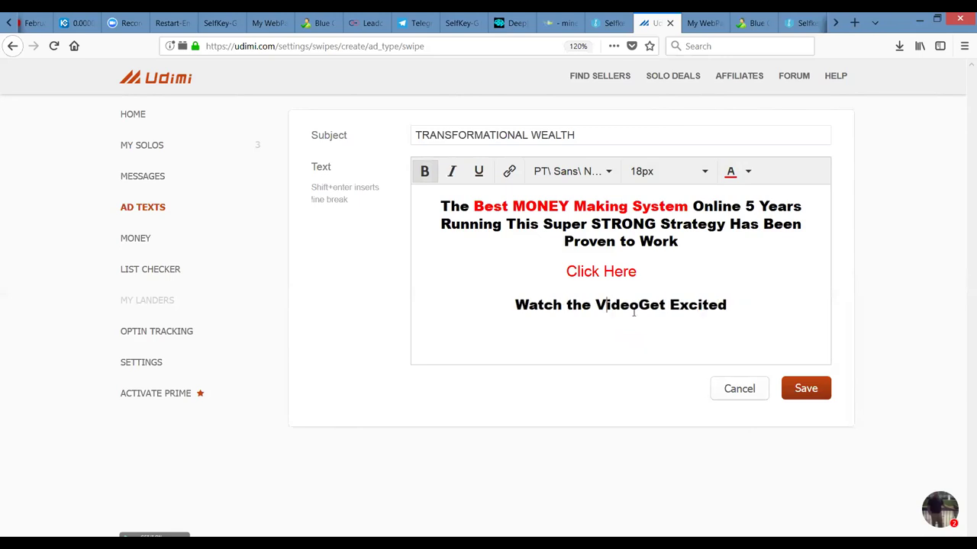
click(640, 306)
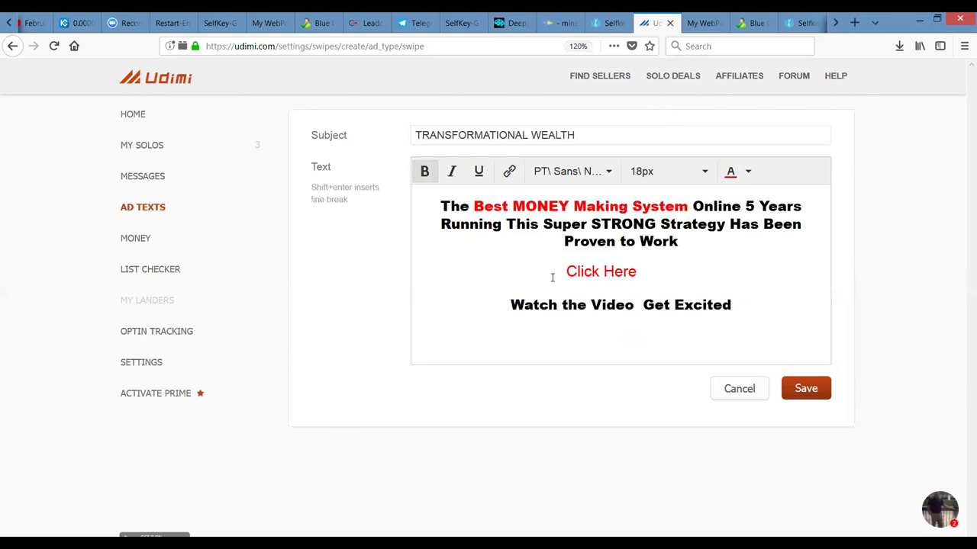
drag(563, 272, 644, 271)
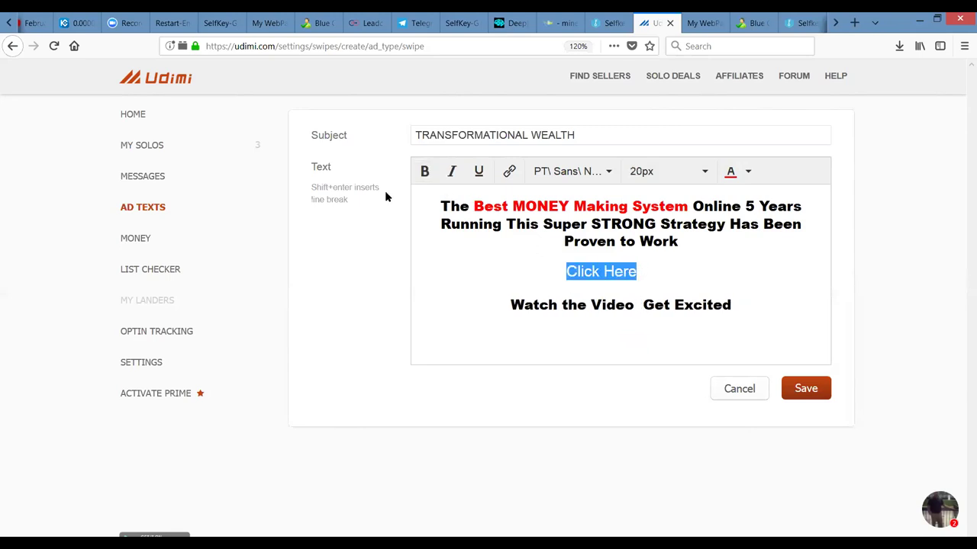
click(424, 171)
click(471, 263)
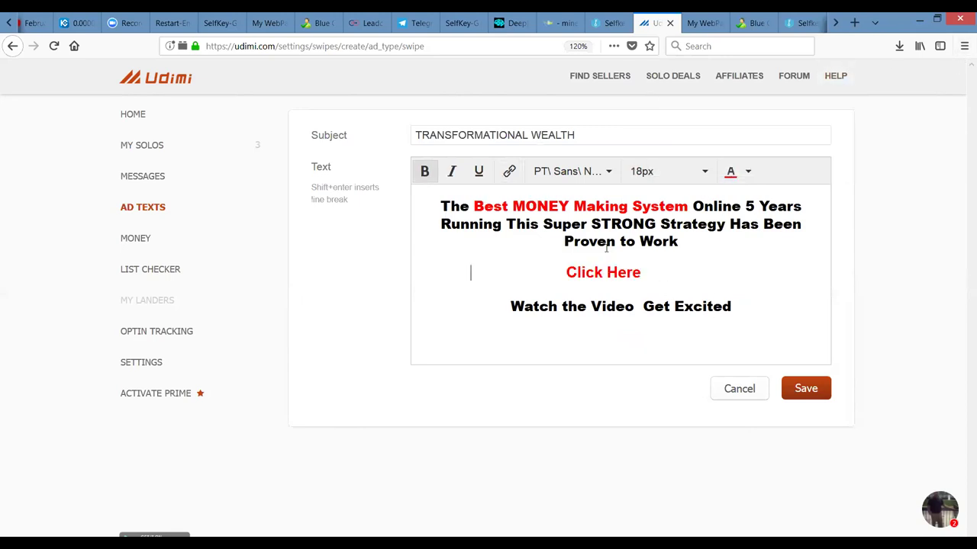
Cut Click Here, pull Watch the Video Get Excited up, and add blank lines below.
drag(566, 273, 673, 273)
key(ctrl+c)
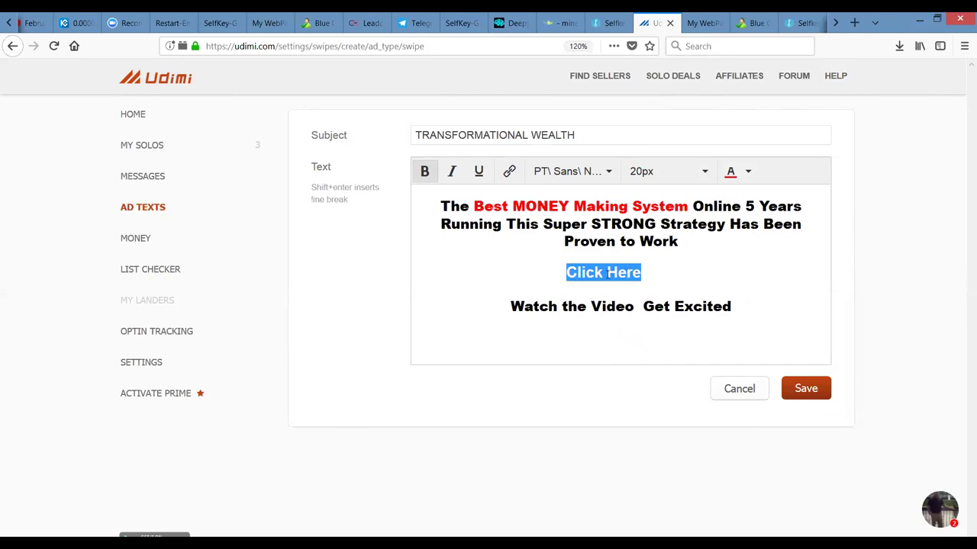
right_click(607, 276)
click(631, 300)
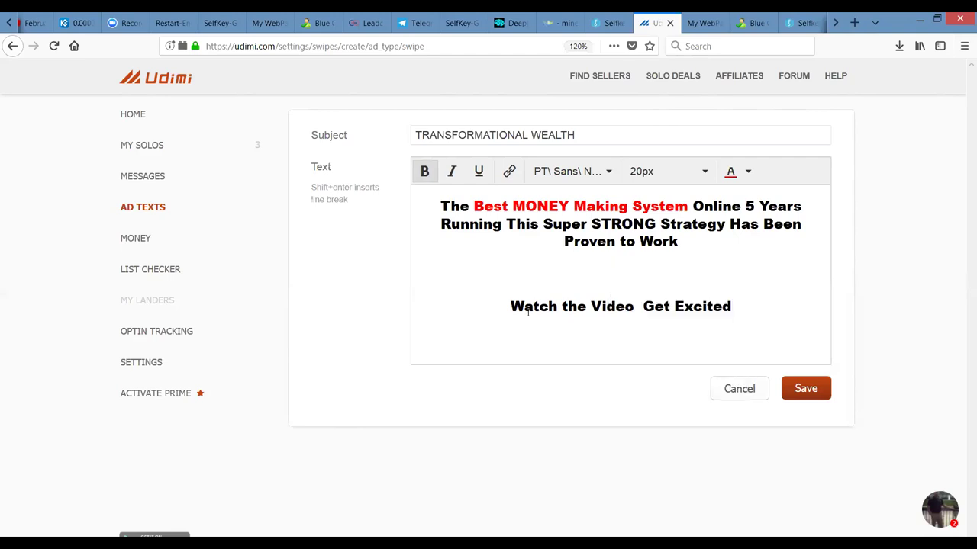
key(Down)
click(623, 264)
key(Delete)
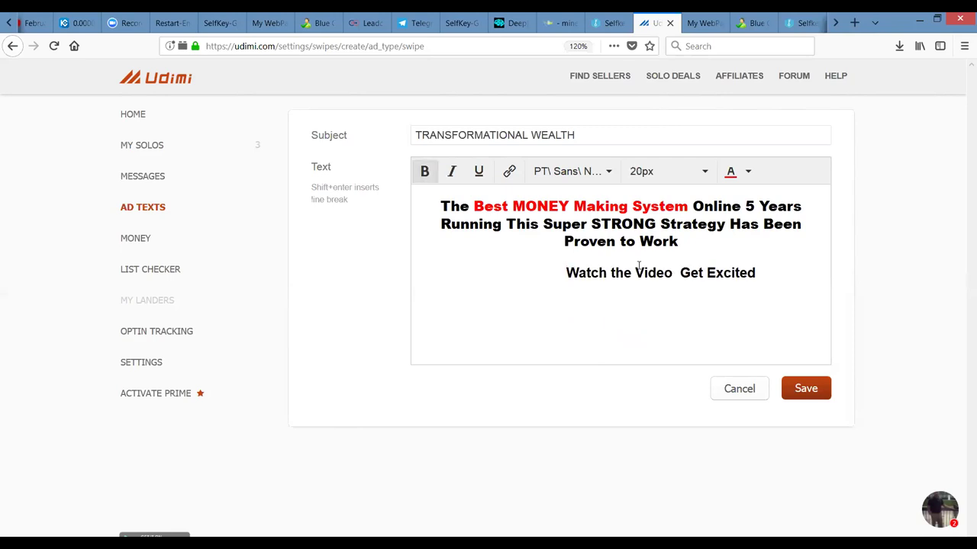
click(765, 271)
key(Return)
key(Return)
key(Return)
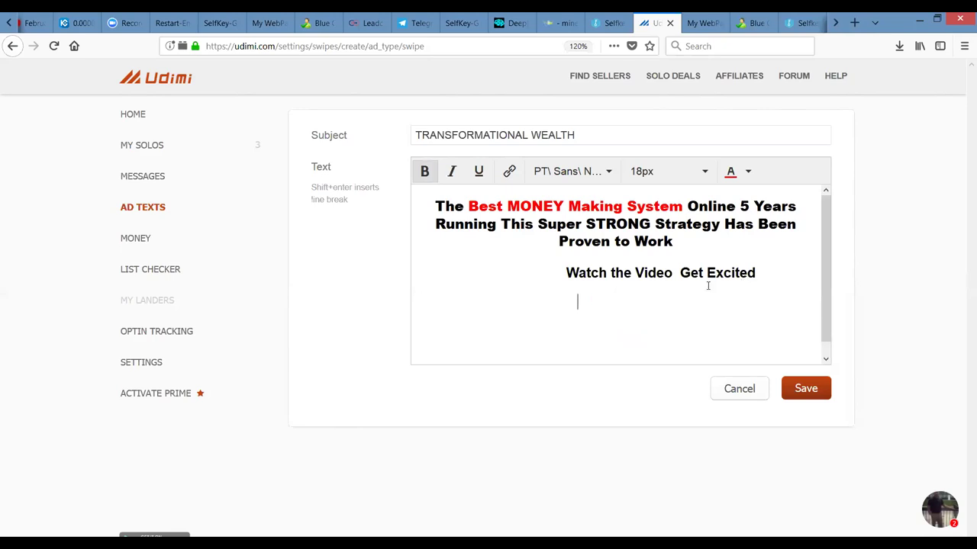
Paste Click Here below Watch the Video Get Excited and remove leading spaces to centre both.
key(ctrl+v)
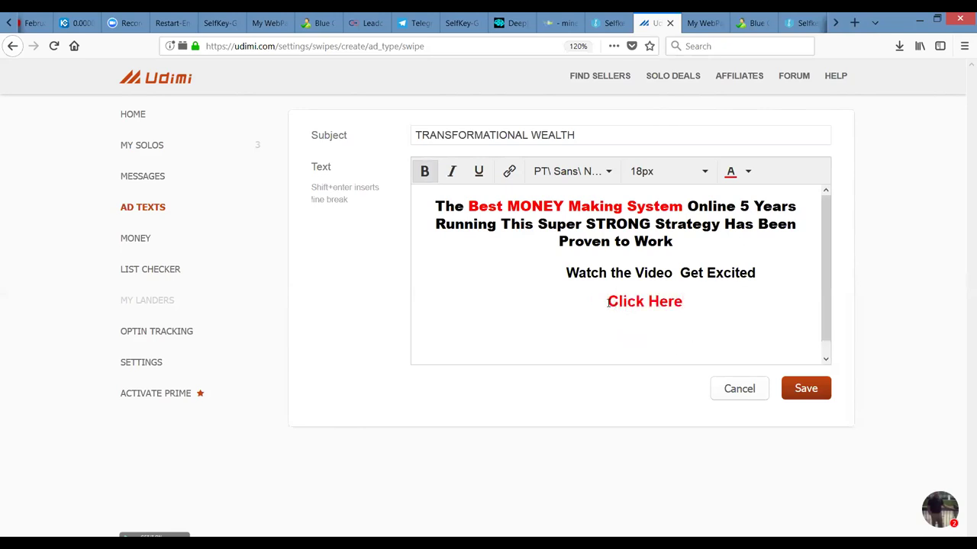
key(BackSpace)
key(BackSpace)
key(BackSpace)
key(BackSpace)
key(BackSpace)
key(BackSpace)
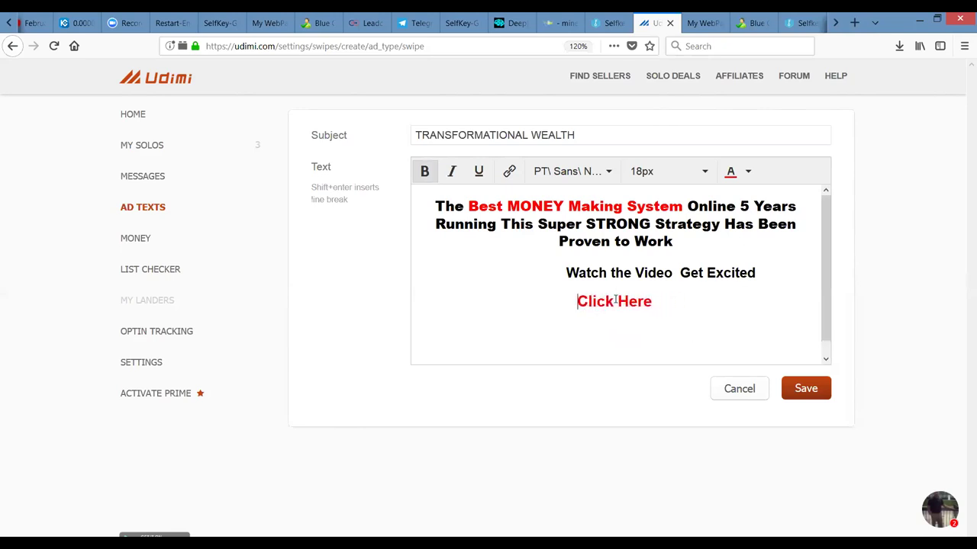
click(564, 277)
drag(566, 272, 765, 272)
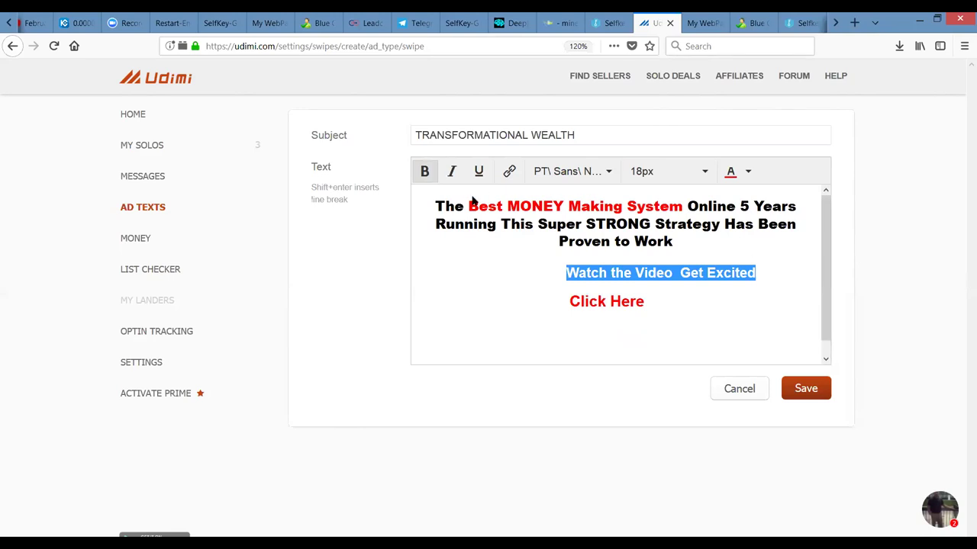
click(567, 273)
key(BackSpace)
key(BackSpace)
key(BackSpace)
key(BackSpace)
key(BackSpace)
key(BackSpace)
key(BackSpace)
key(BackSpace)
key(BackSpace)
key(BackSpace)
key(BackSpace)
key(BackSpace)
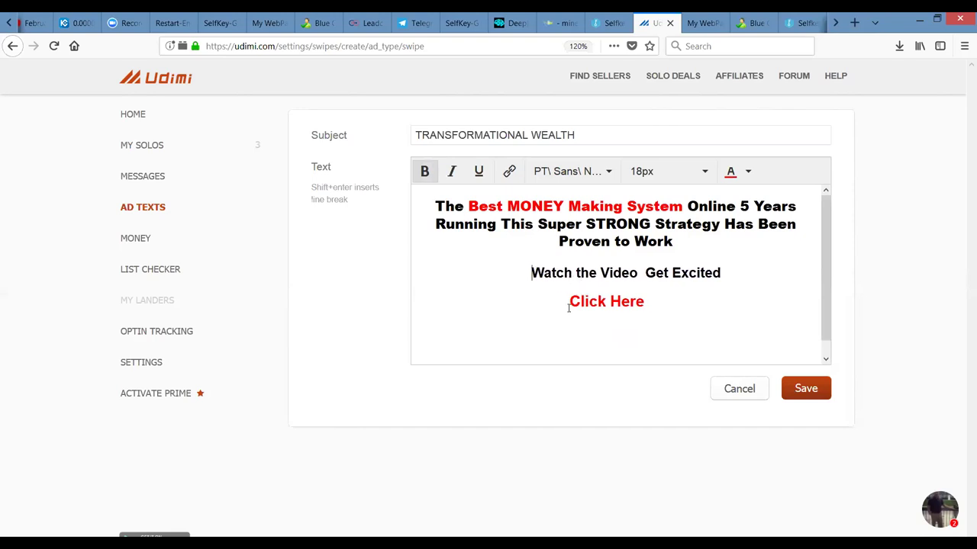
drag(569, 301, 644, 301)
click(836, 25)
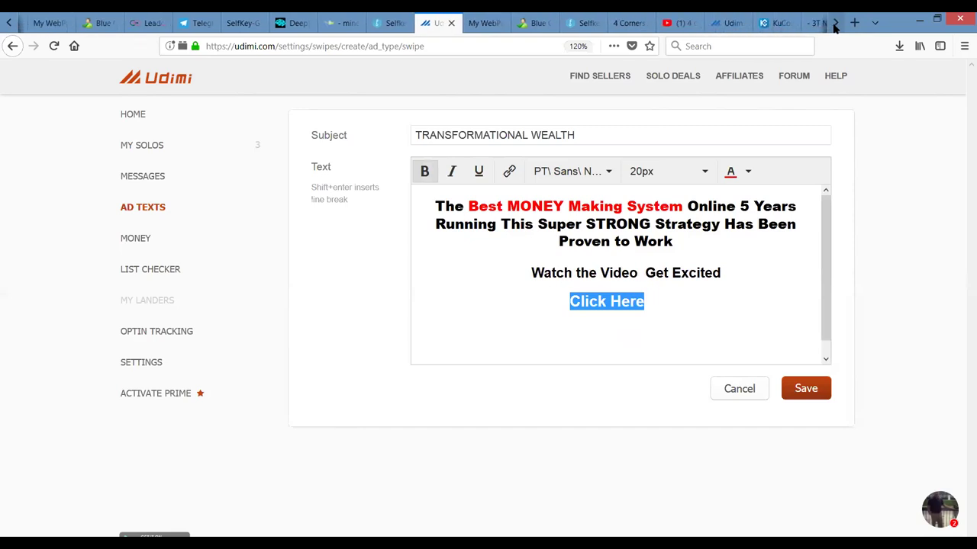
drag(836, 25, 836, 25)
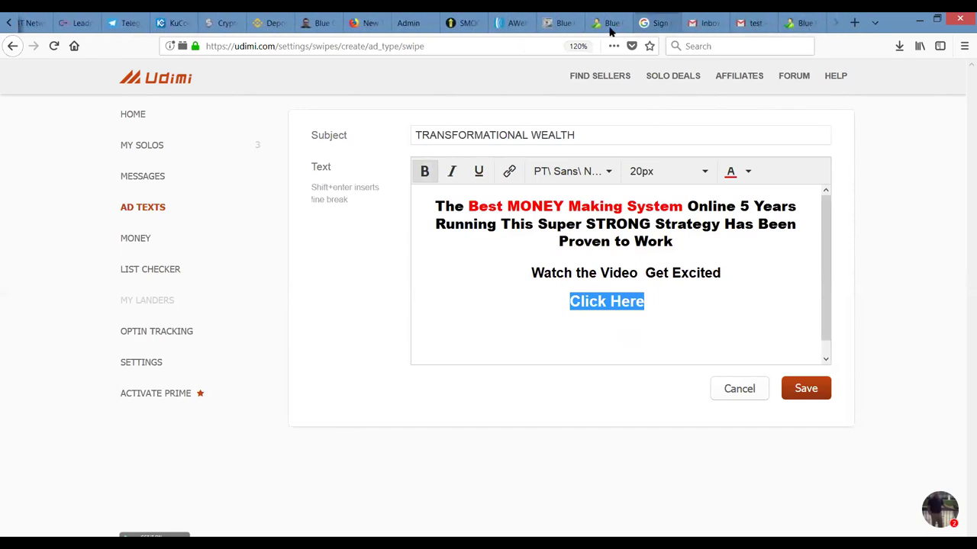
Copy the Transformational Wealth landing page URL and return to the Udimi editor.
click(563, 24)
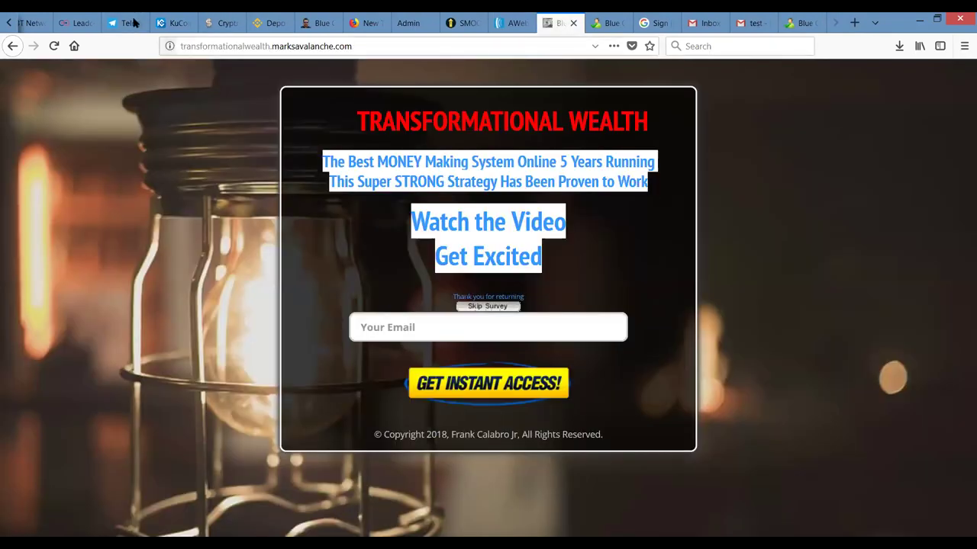
drag(180, 45, 354, 45)
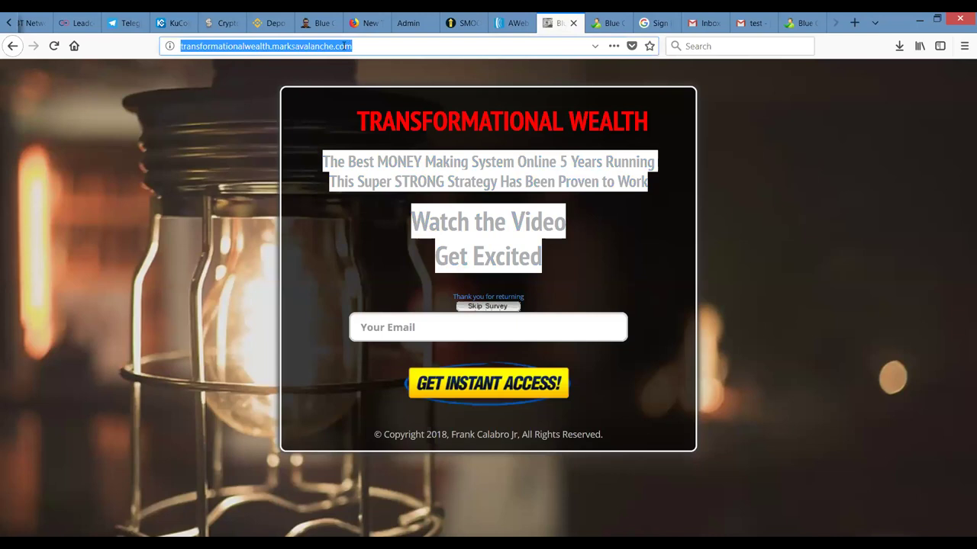
right_click(341, 46)
click(359, 80)
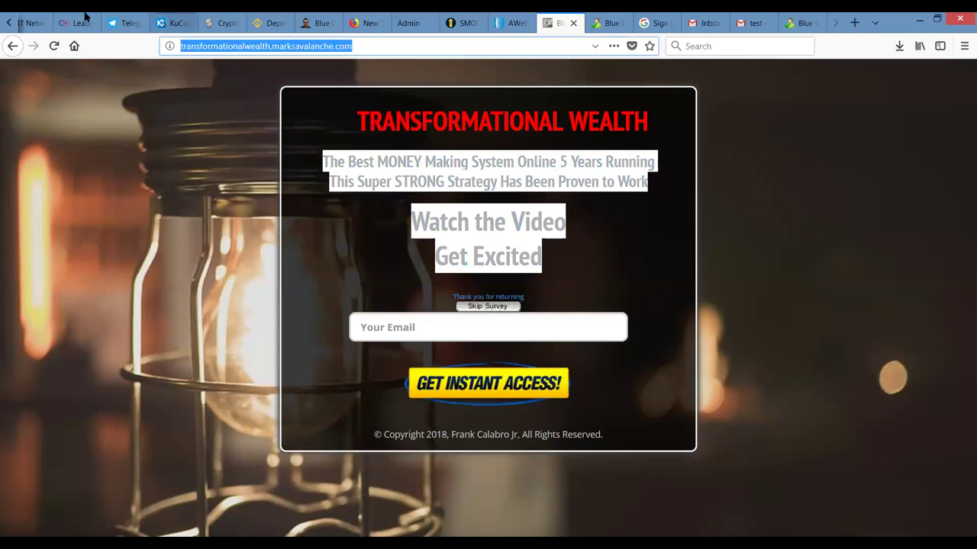
click(8, 23)
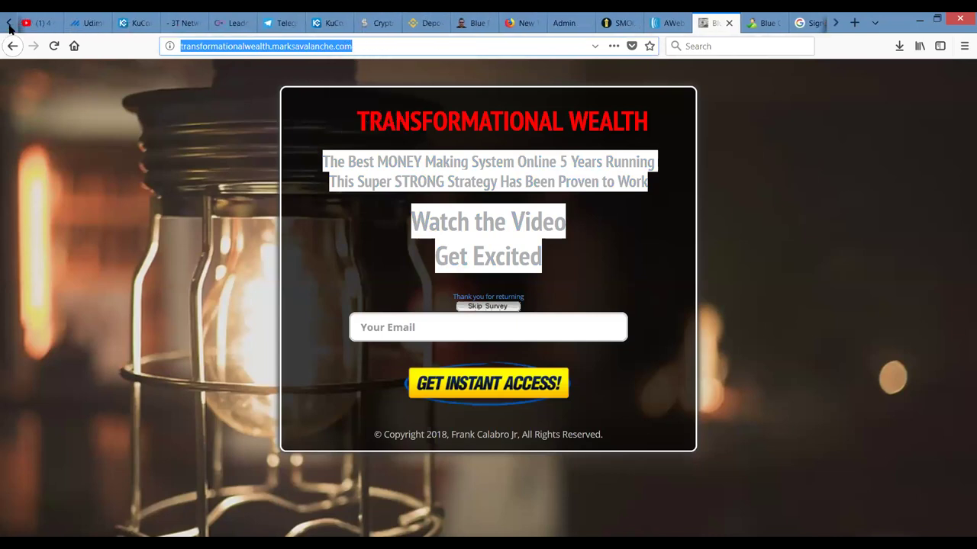
click(8, 23)
click(8, 23)
click(8, 23)
click(8, 23)
click(9, 23)
click(80, 23)
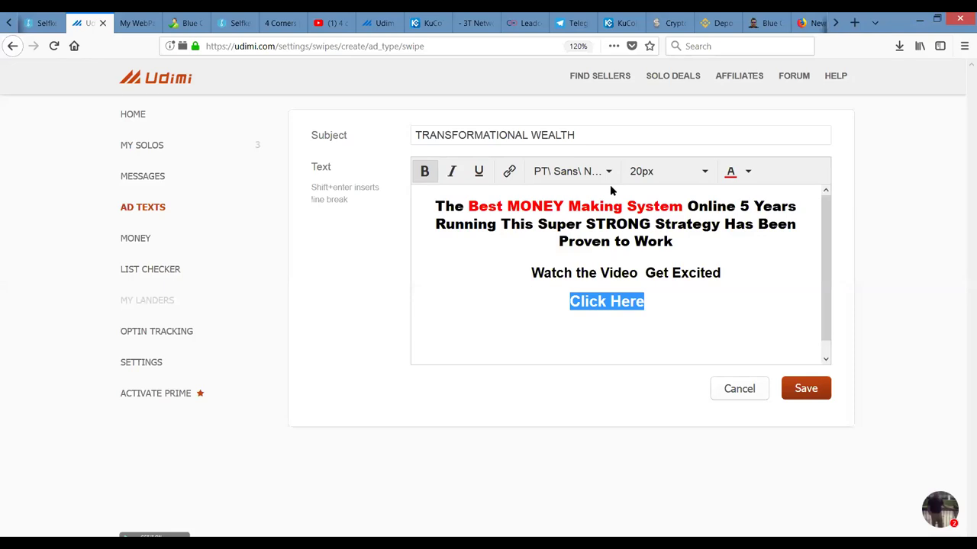
Link Click Here to the pasted landing page URL and save the swipe.
click(509, 172)
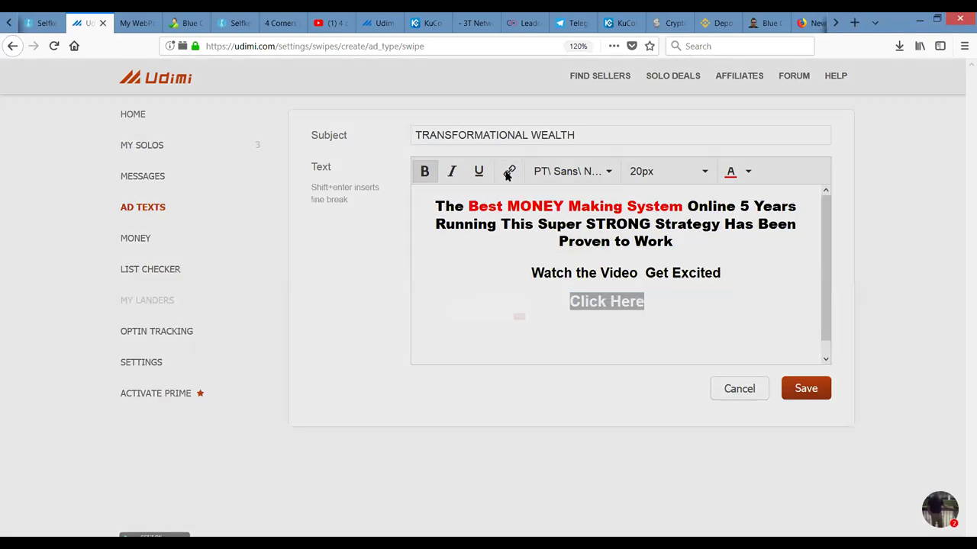
drag(435, 295, 366, 295)
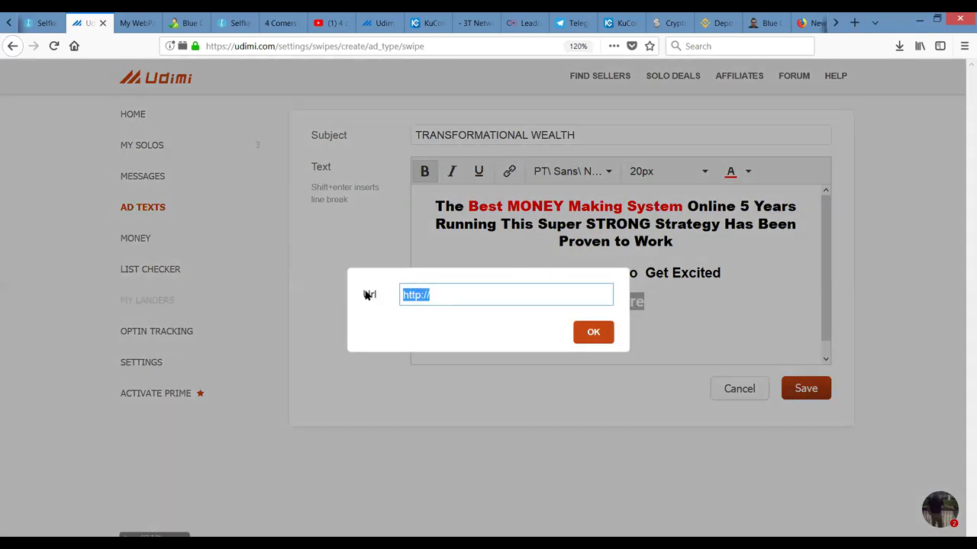
key(ctrl+v)
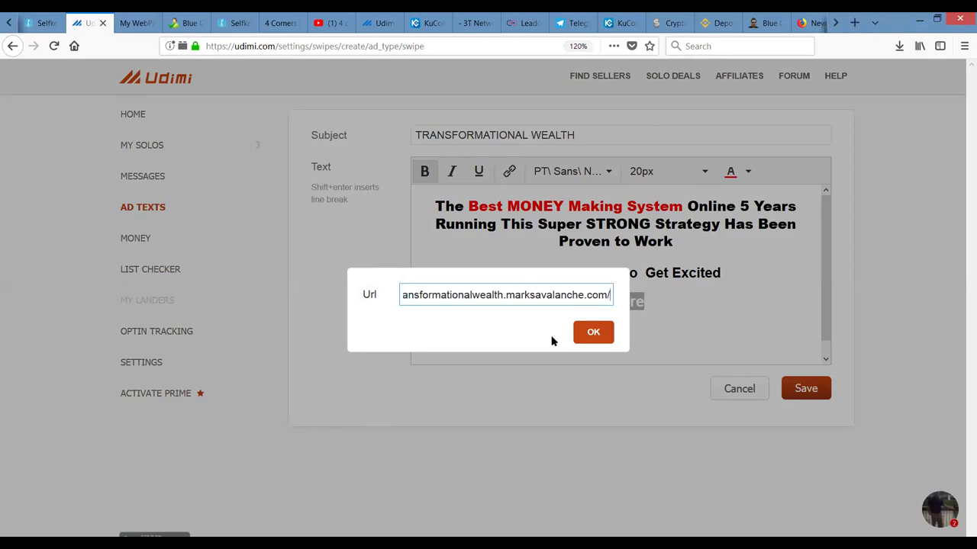
click(592, 334)
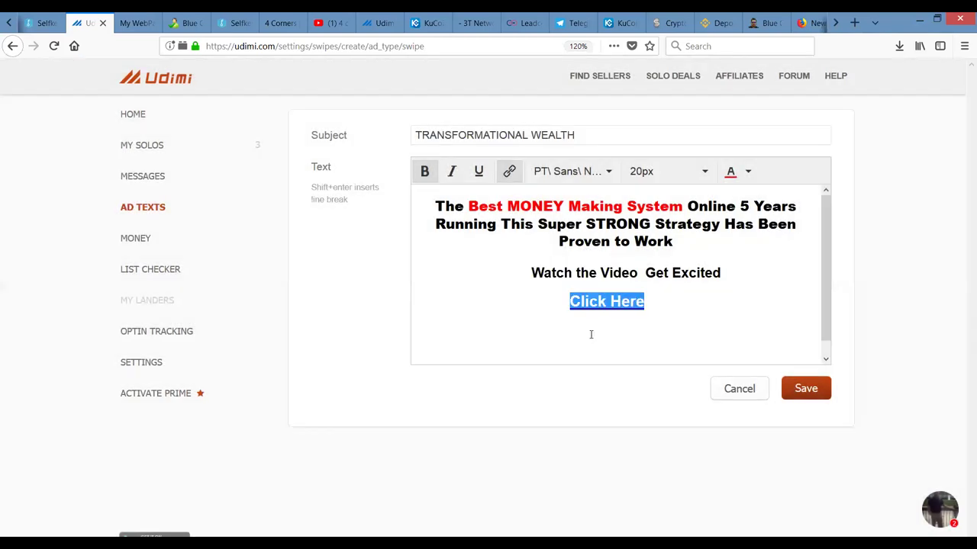
click(795, 395)
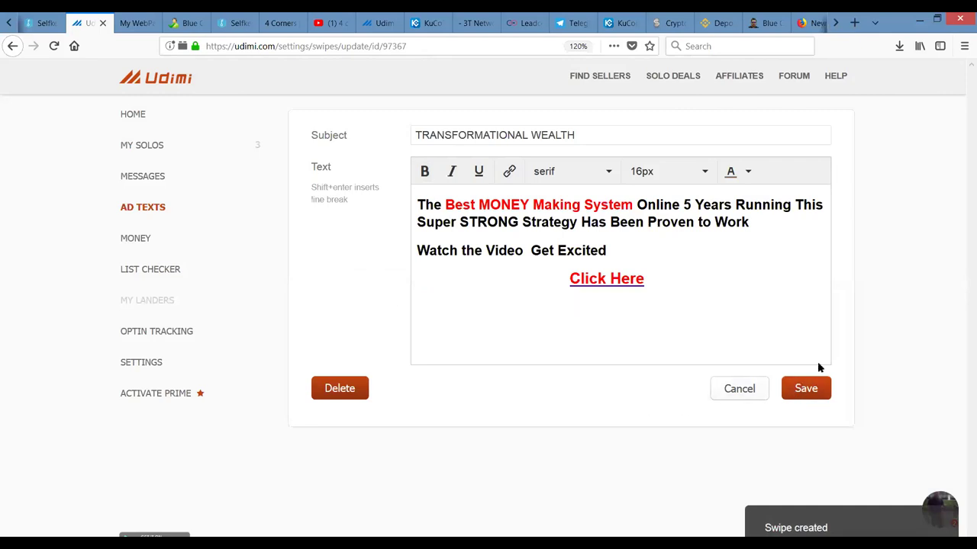
Save the swipe again, then go via Solo Deals and Home to My Solos.
click(797, 395)
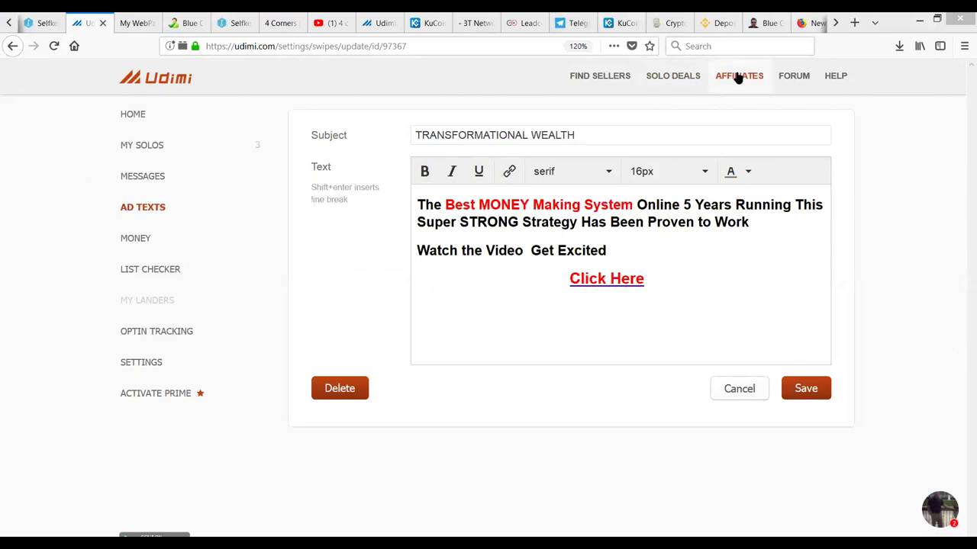
click(676, 80)
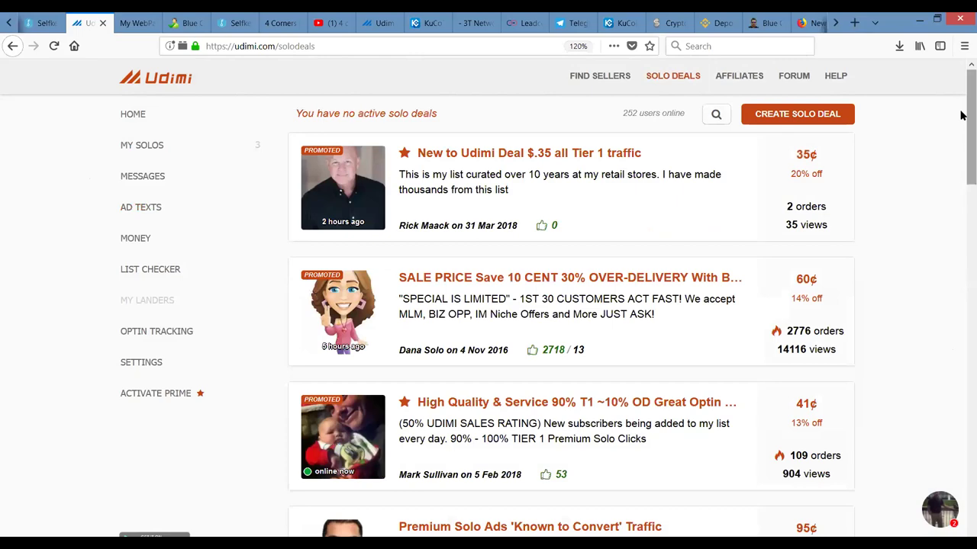
mouse_move(962, 98)
mouse_down()
mouse_move(961, 488)
mouse_move(963, 91)
mouse_up()
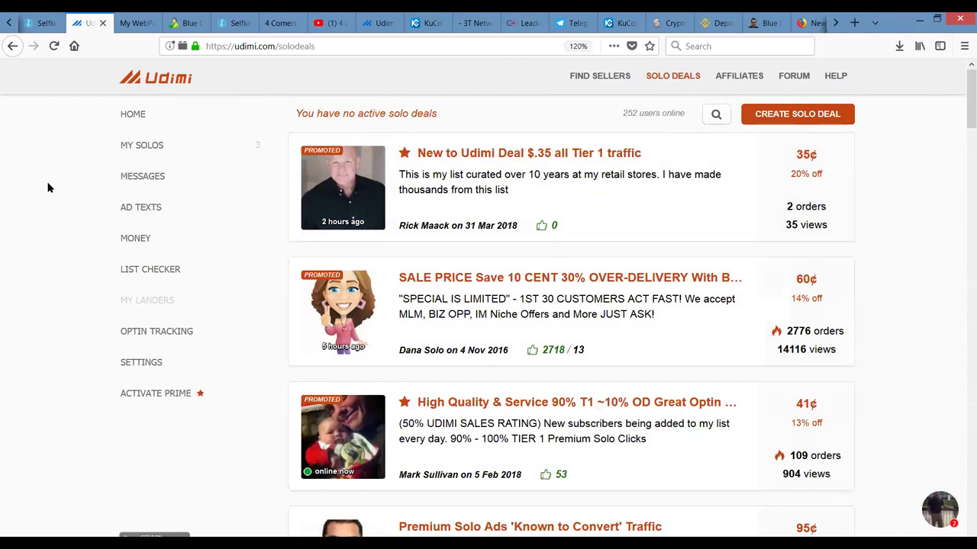
click(126, 116)
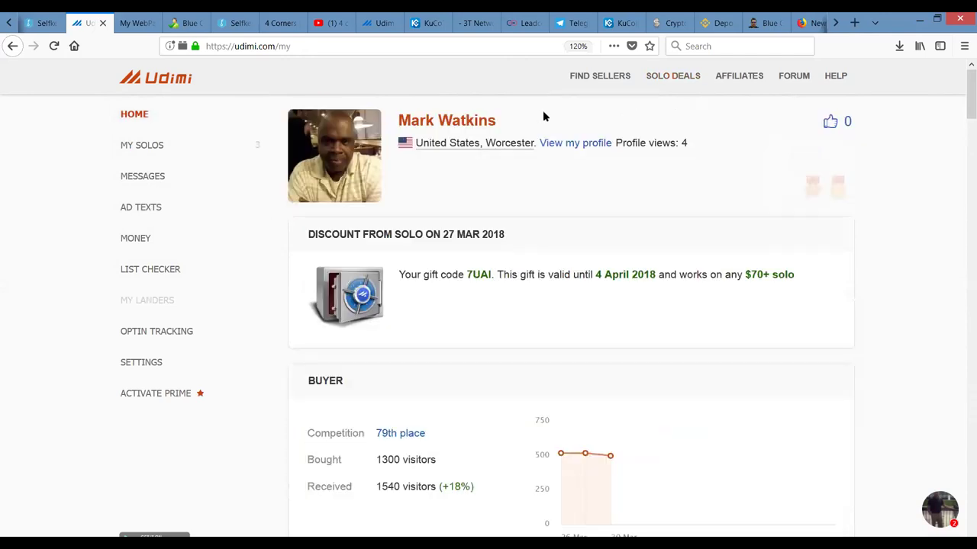
click(141, 147)
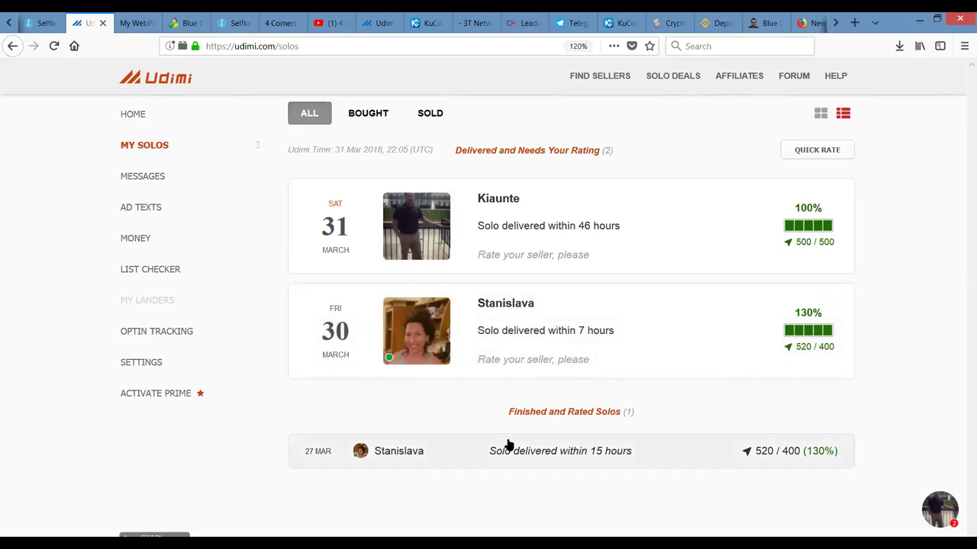
Review the 27 Mar finished solo's stats and open its seller's profile in a new tab.
click(386, 454)
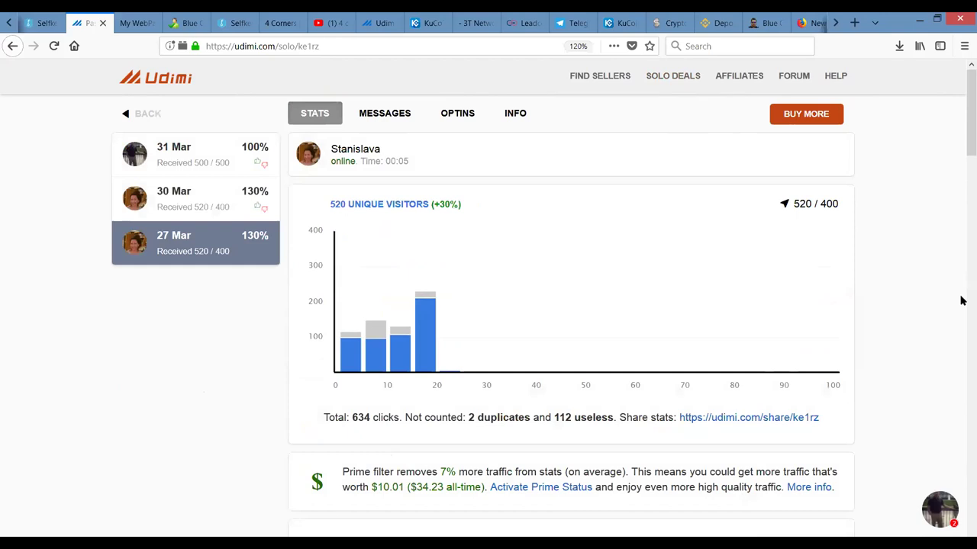
drag(962, 119, 961, 148)
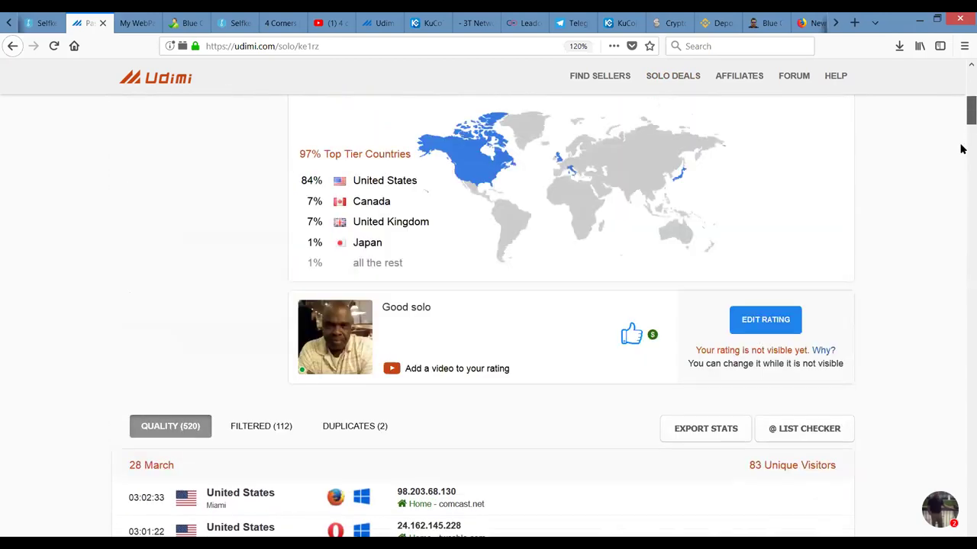
drag(961, 148, 961, 114)
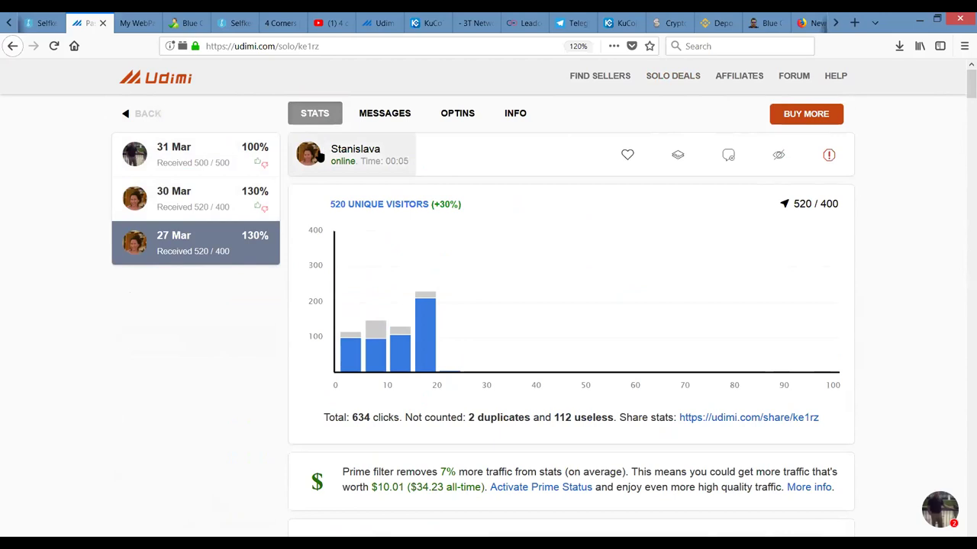
click(320, 157)
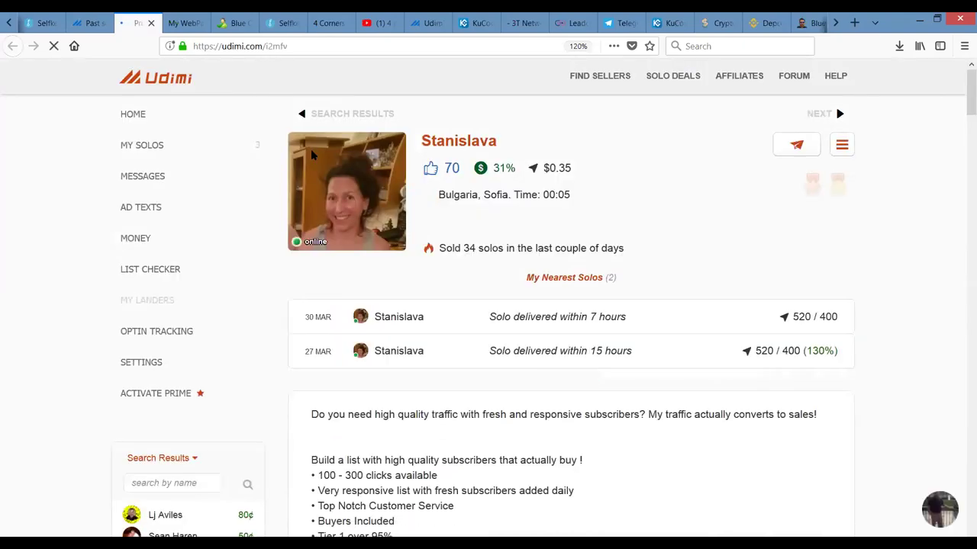
Set the seller's order form to 400 visitors and a 3 April 2018 delivery date.
drag(963, 92, 963, 137)
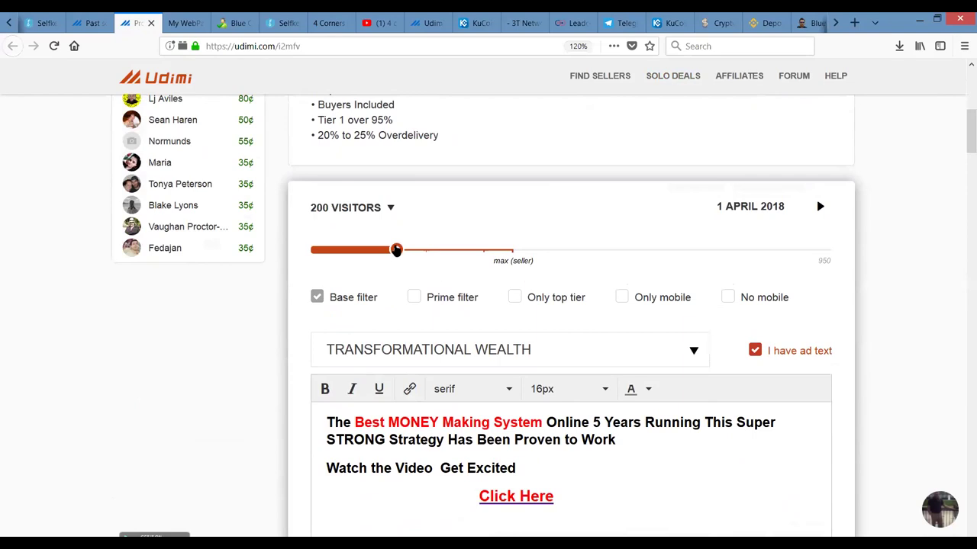
drag(396, 251, 353, 253)
drag(467, 254, 545, 252)
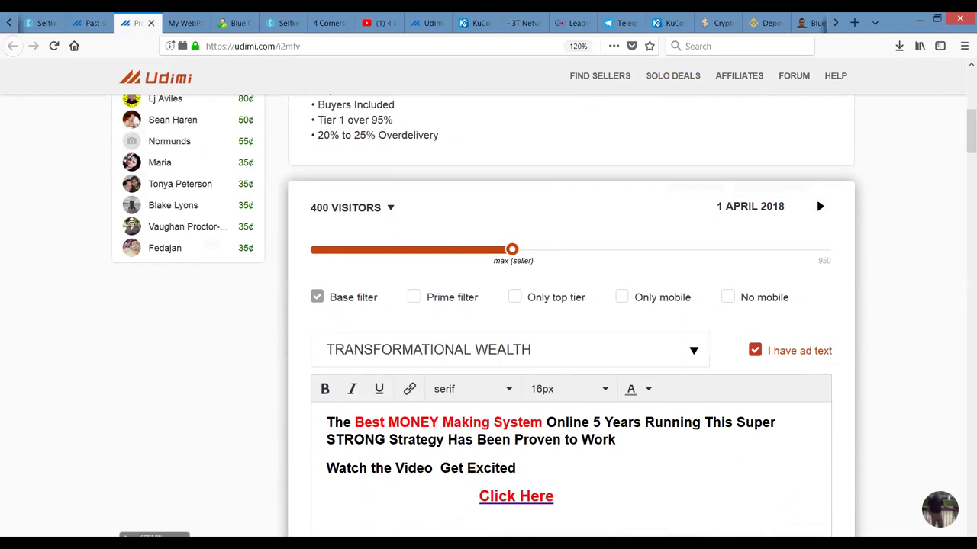
click(821, 209)
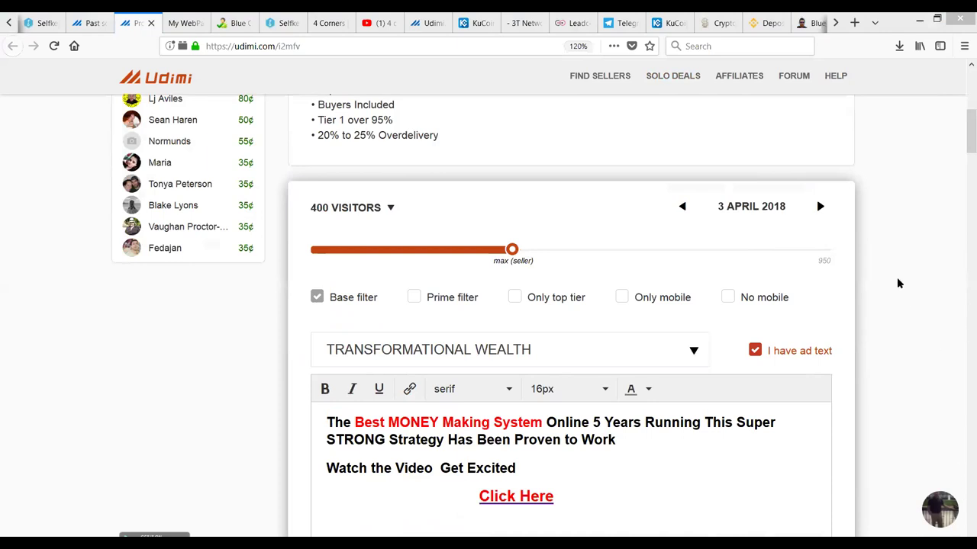
Copy the full TRANSFORMATIONAL WEALTH ad copy from the order form editor.
mouse_move(683, 273)
drag(961, 135, 962, 145)
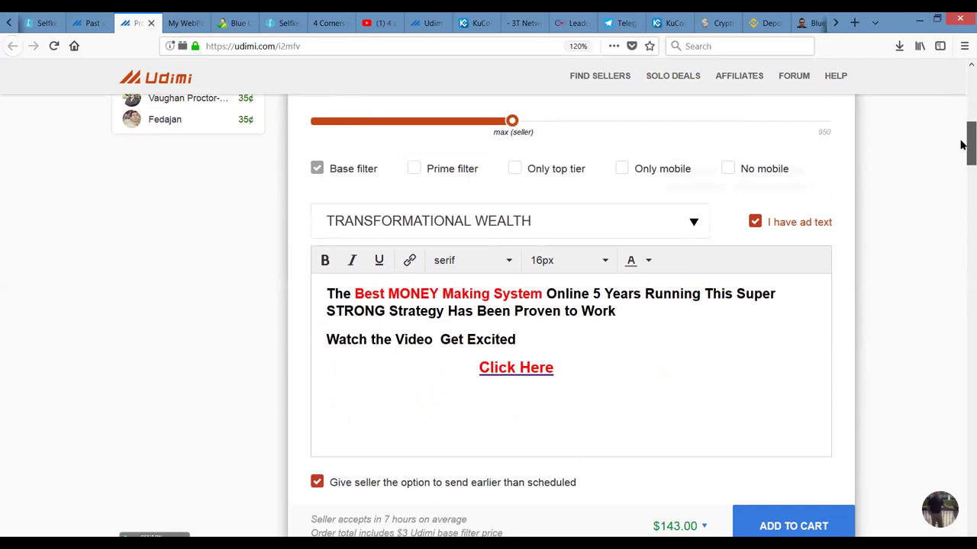
drag(961, 145, 961, 147)
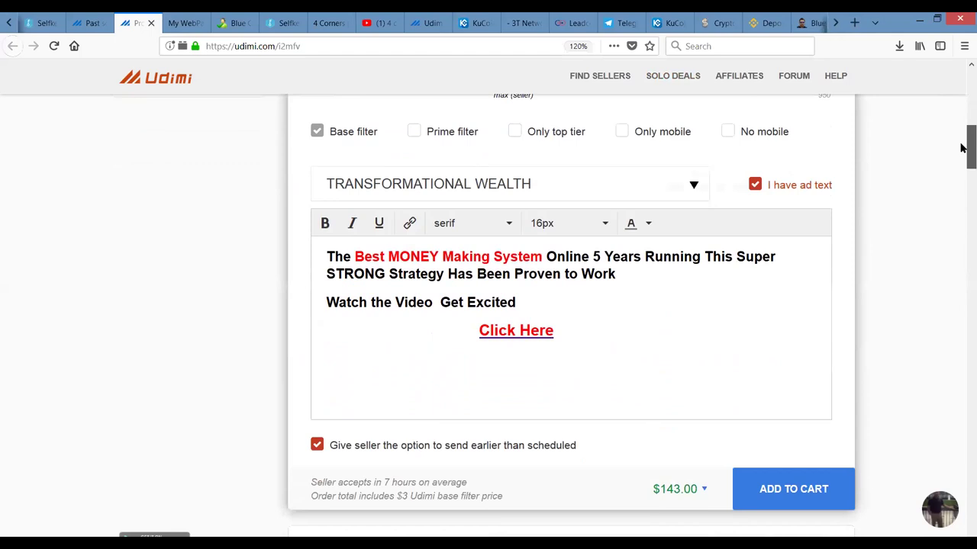
drag(961, 147, 961, 150)
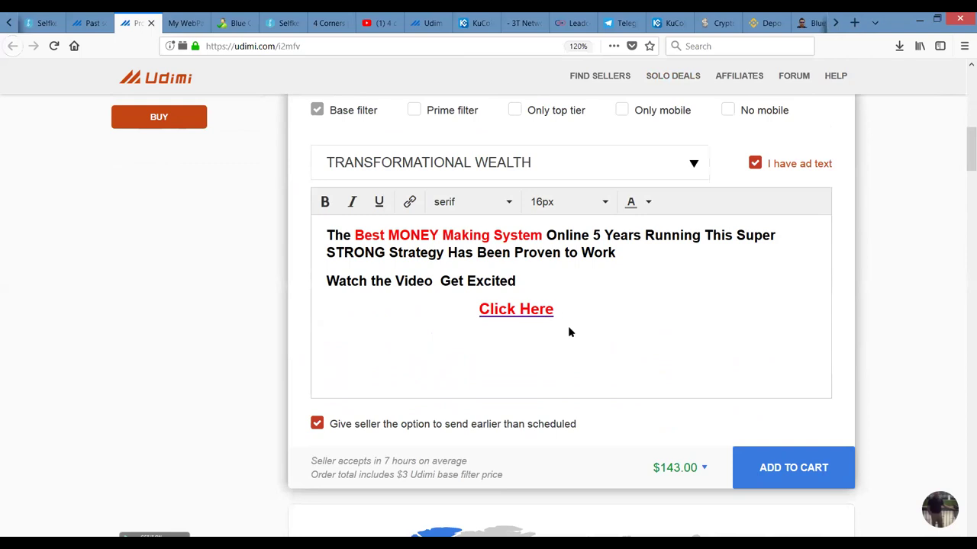
drag(545, 309, 279, 227)
right_click(552, 288)
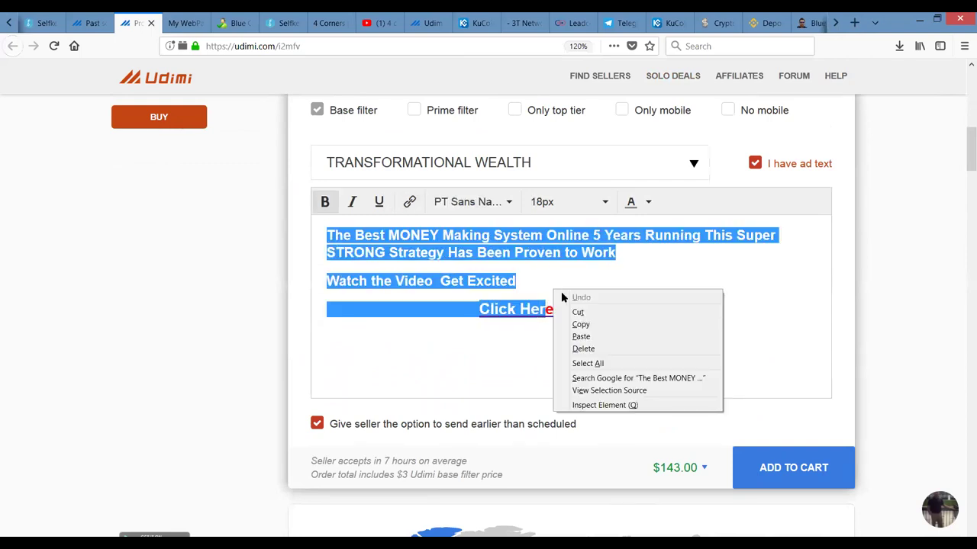
click(569, 326)
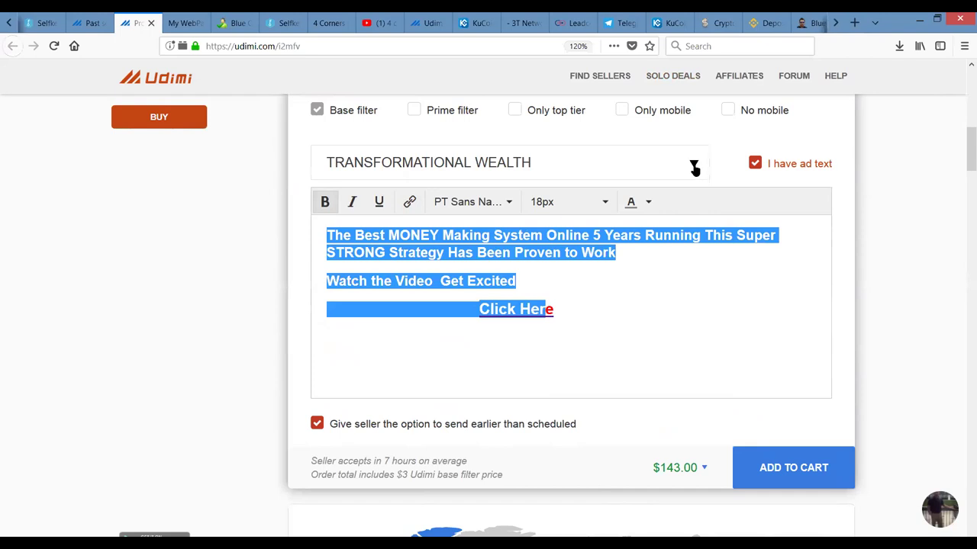
Browse the saved ad texts list and keep TRANSFORMATIONAL WEALTH selected.
click(694, 165)
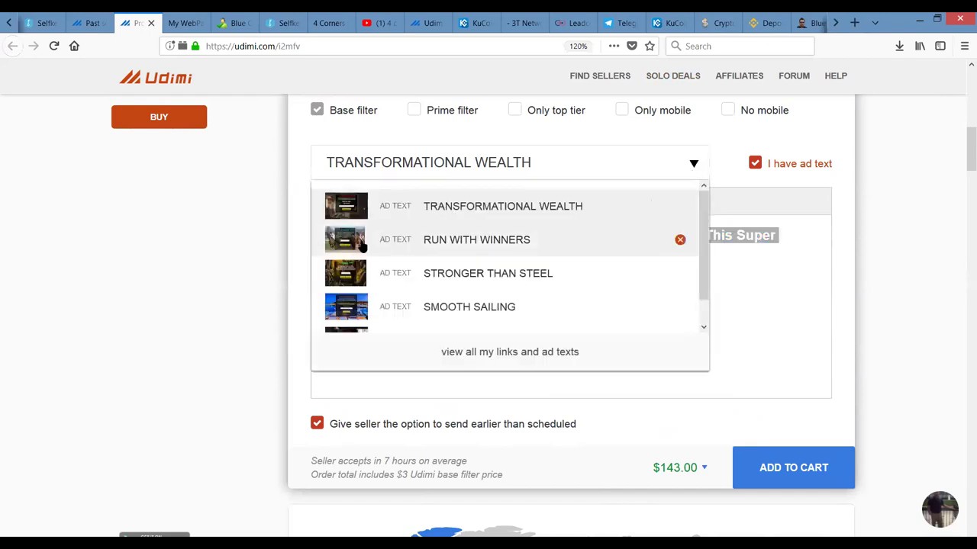
drag(703, 214, 702, 190)
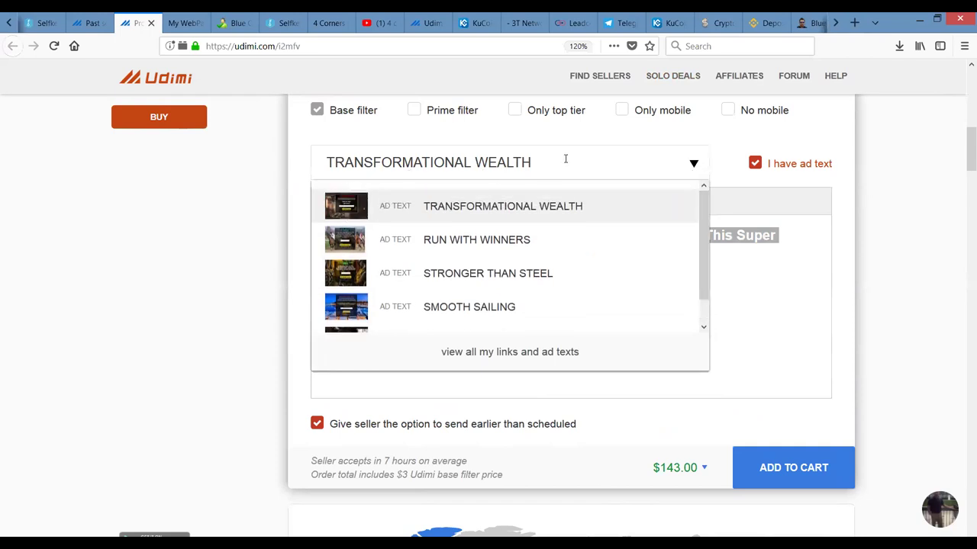
click(779, 415)
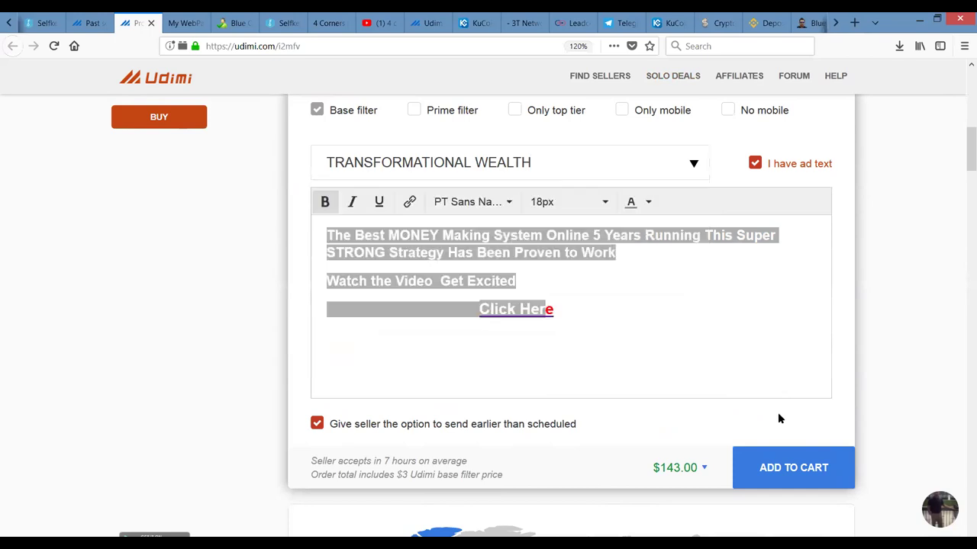
Add the $143.00 solo order to the cart and check out with PayPal.
click(781, 468)
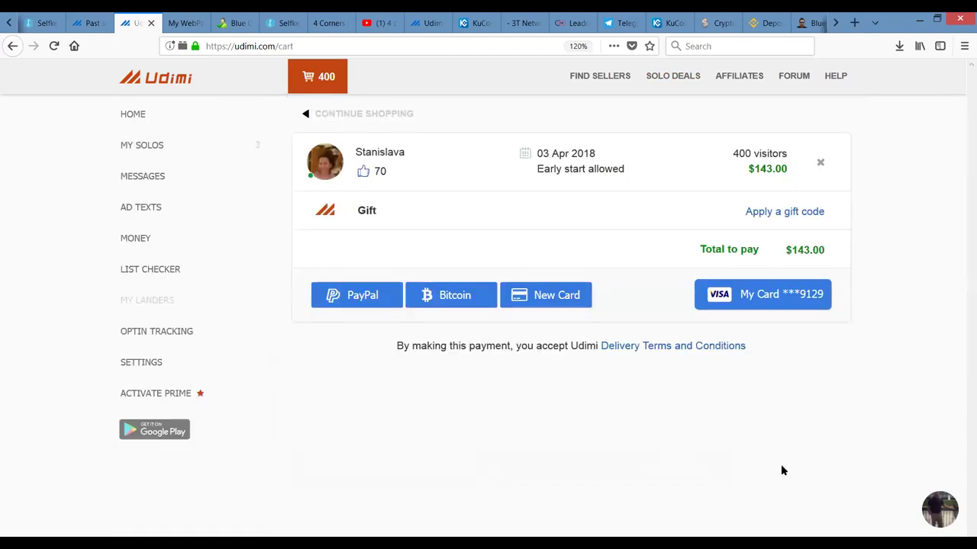
click(358, 296)
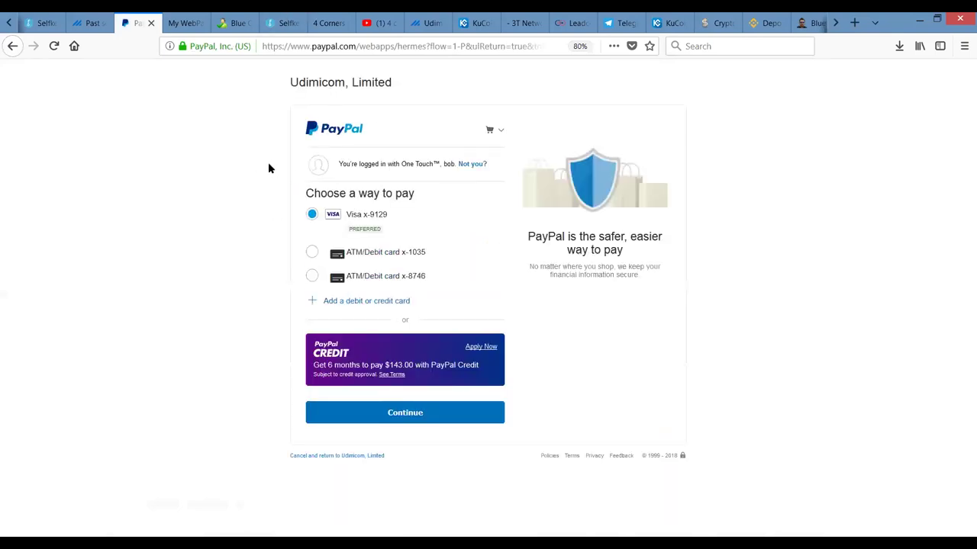
Pay in PayPal with the preferred Visa card; Udimi then shows 'Payment failed. Please try again.'.
click(405, 416)
click(430, 340)
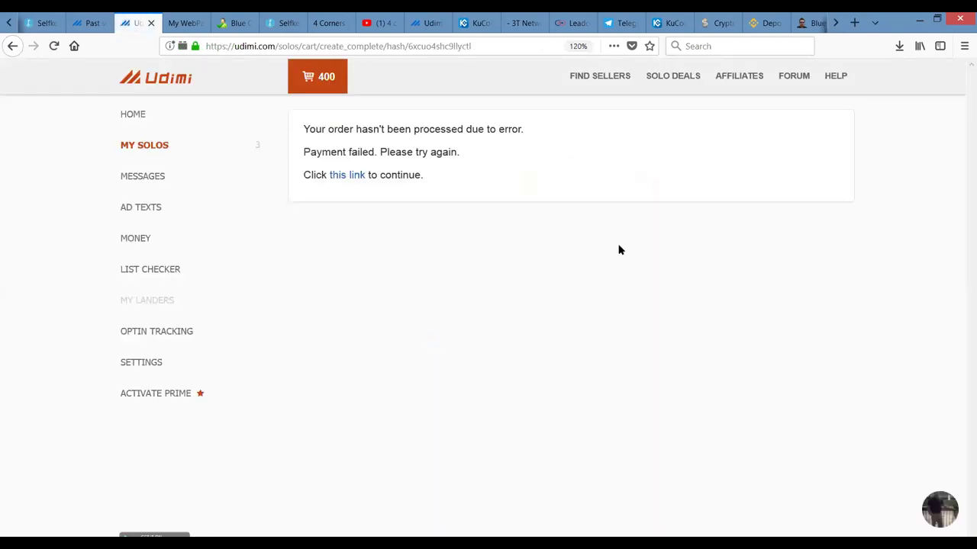
Retry the $143.00 solo order with the saved Visa card, entering its CVV in CommerceGate.
click(351, 179)
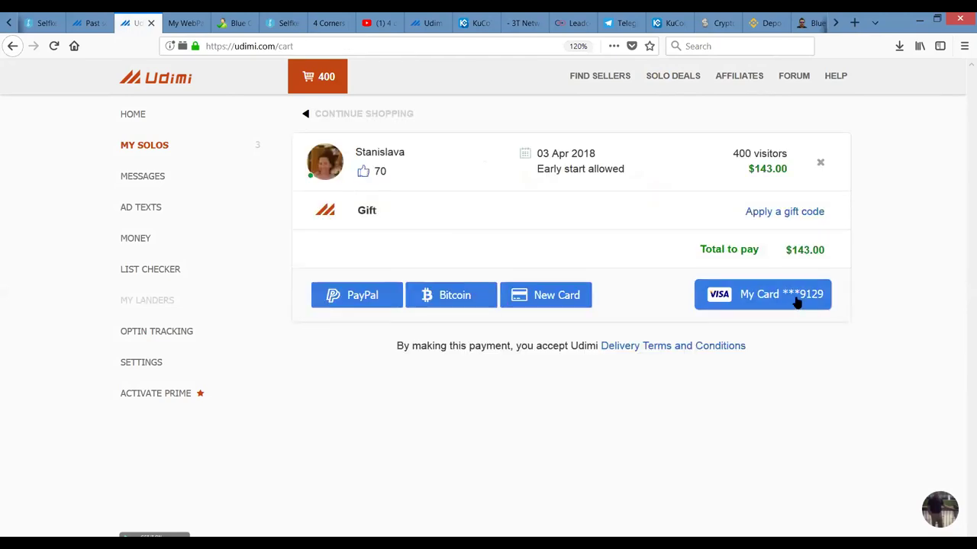
click(798, 299)
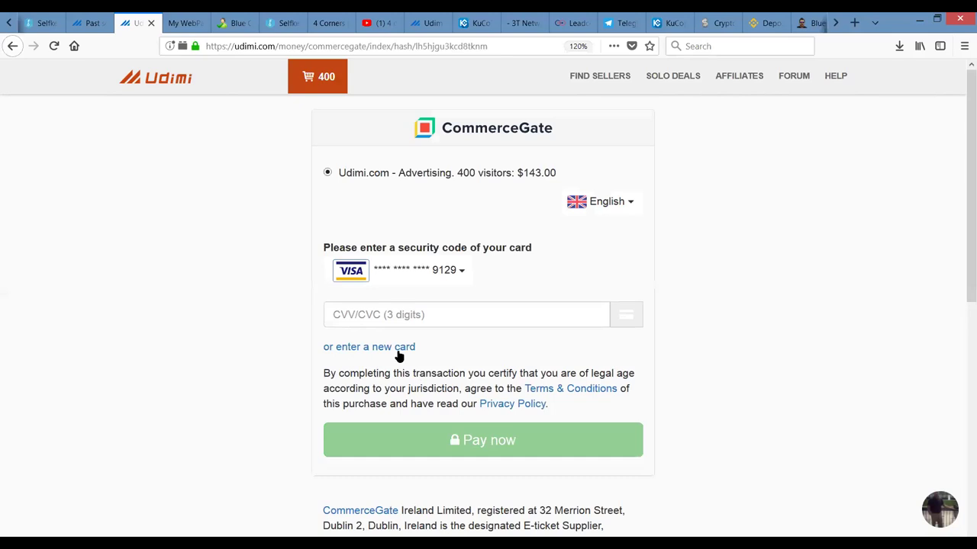
click(354, 319)
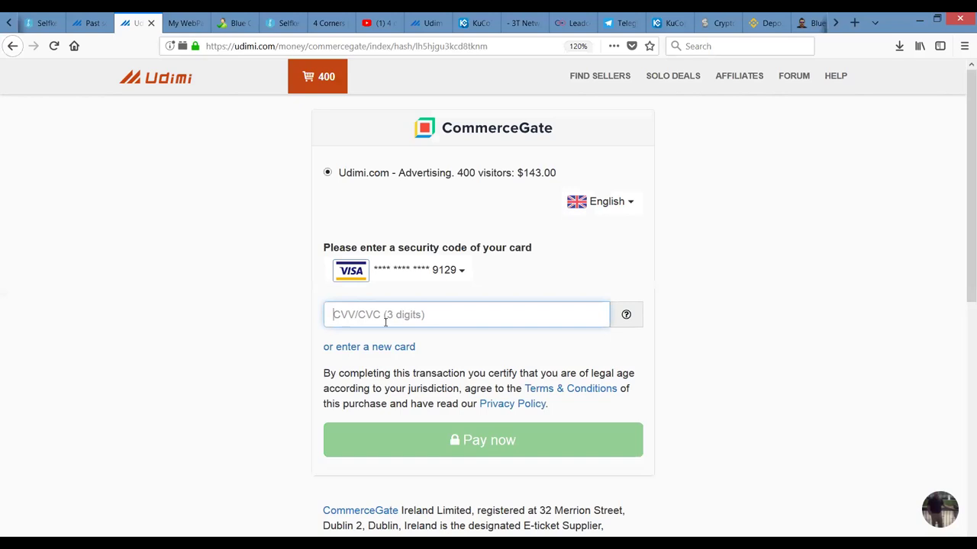
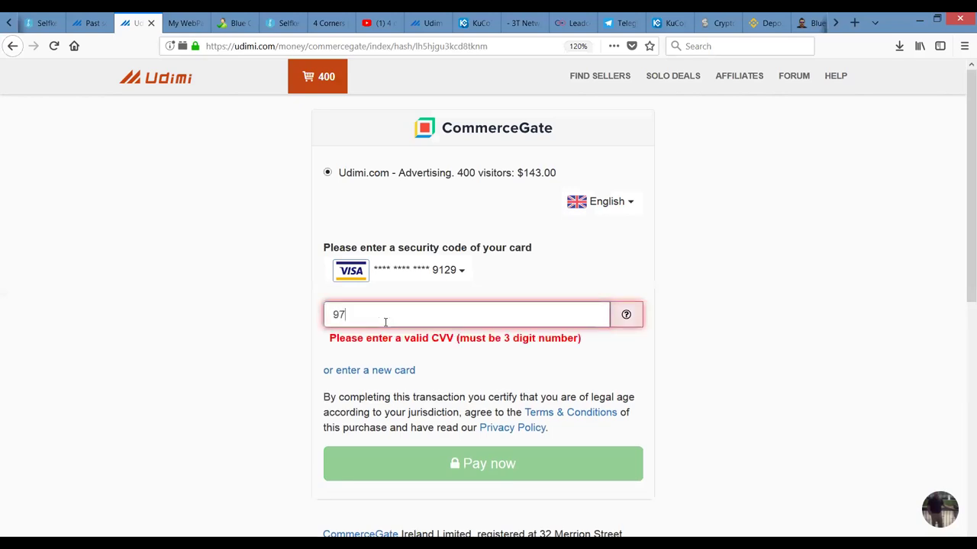
click(493, 446)
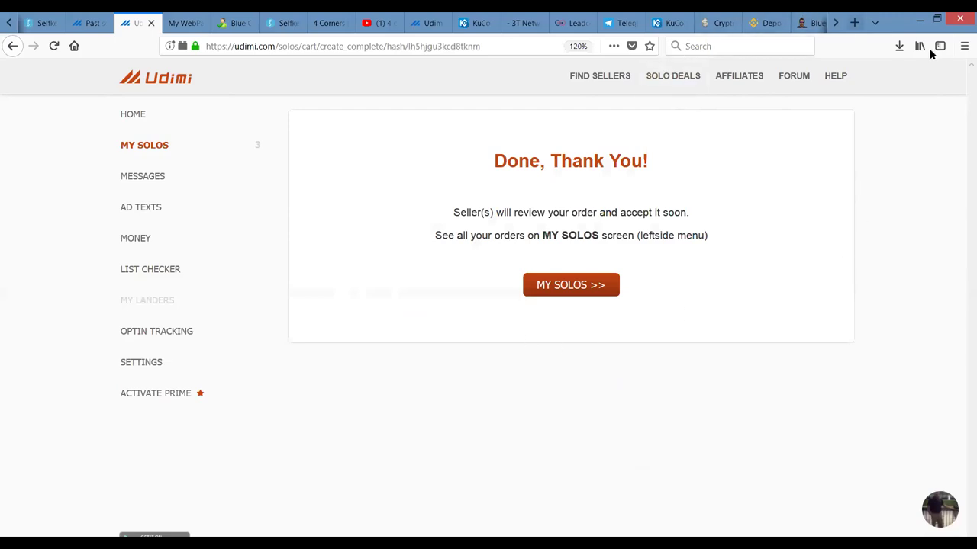
Open My Solos to see the 400-visitor 3 April order awaiting acceptance, then scroll the tabs left.
click(595, 292)
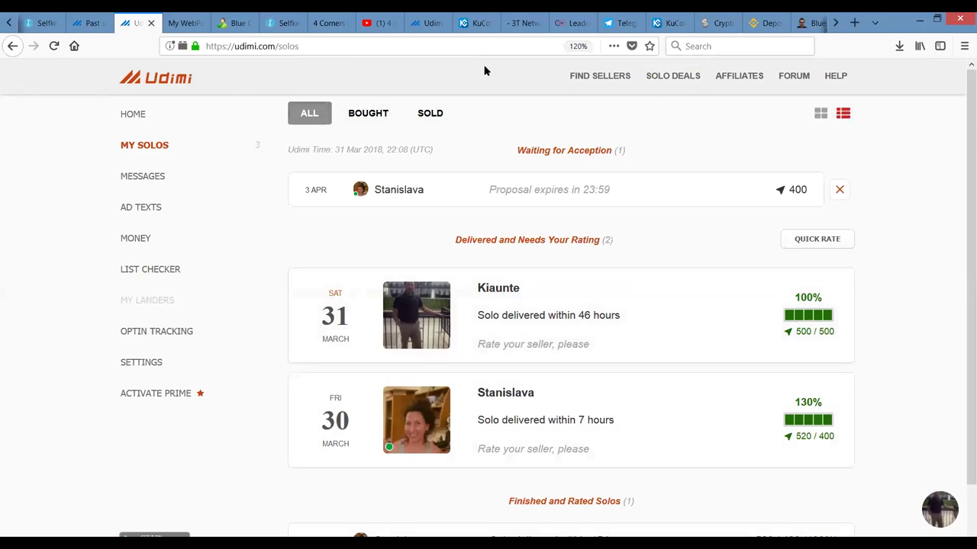
scroll(960, 217, down, 2)
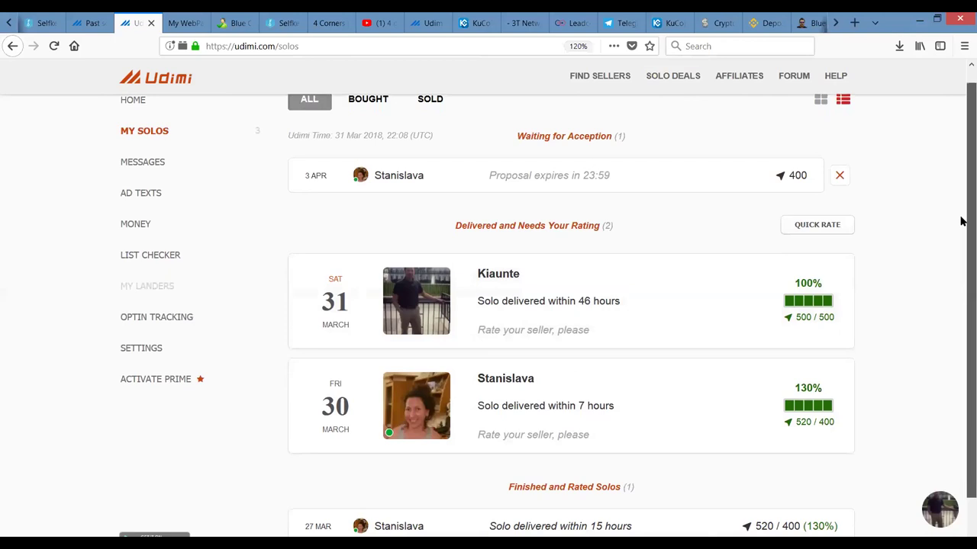
scroll(960, 221, down, 2)
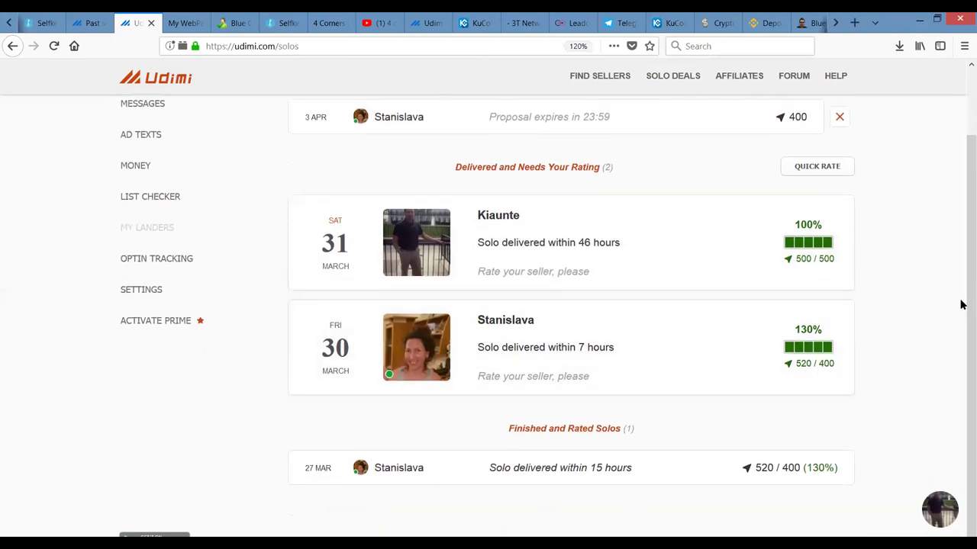
scroll(960, 295, up, 2)
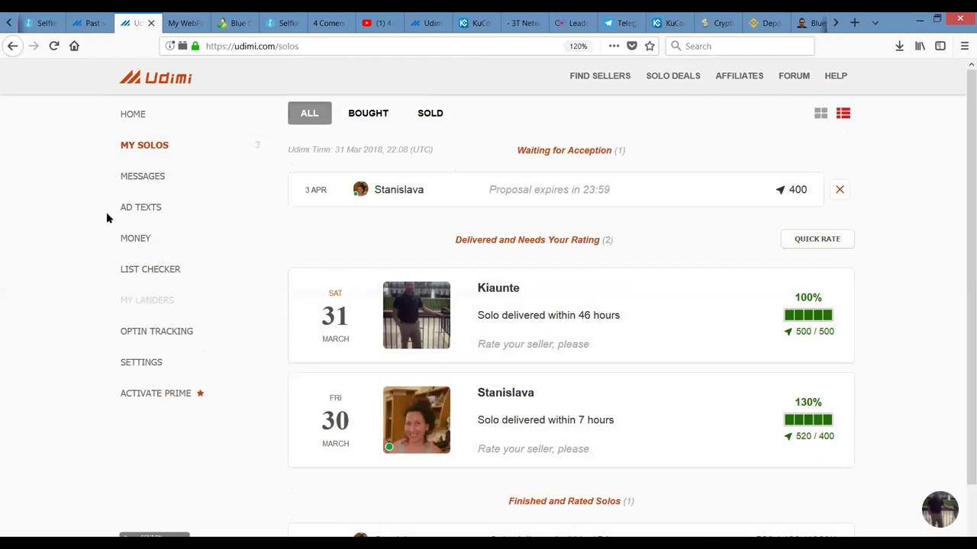
click(9, 23)
drag(9, 23, 11, 23)
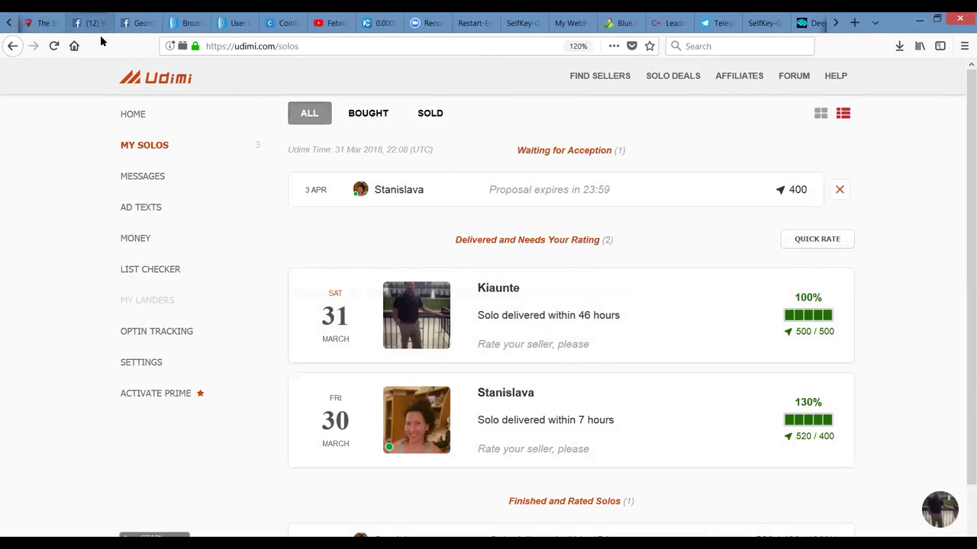
On the AWeber account overview, highlight today's 138 and yesterday's 148 subscriber counts.
key(ctrl+Tab)
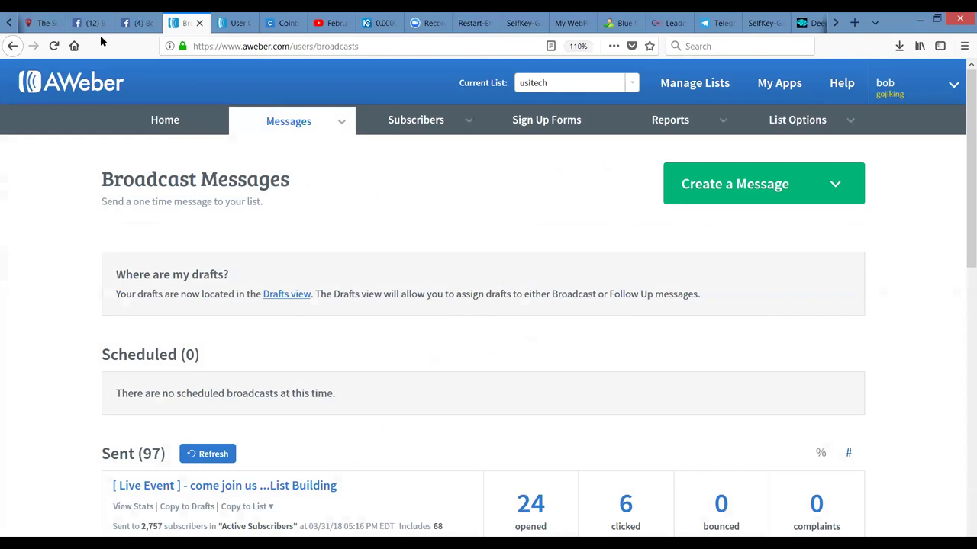
key(ctrl+Tab)
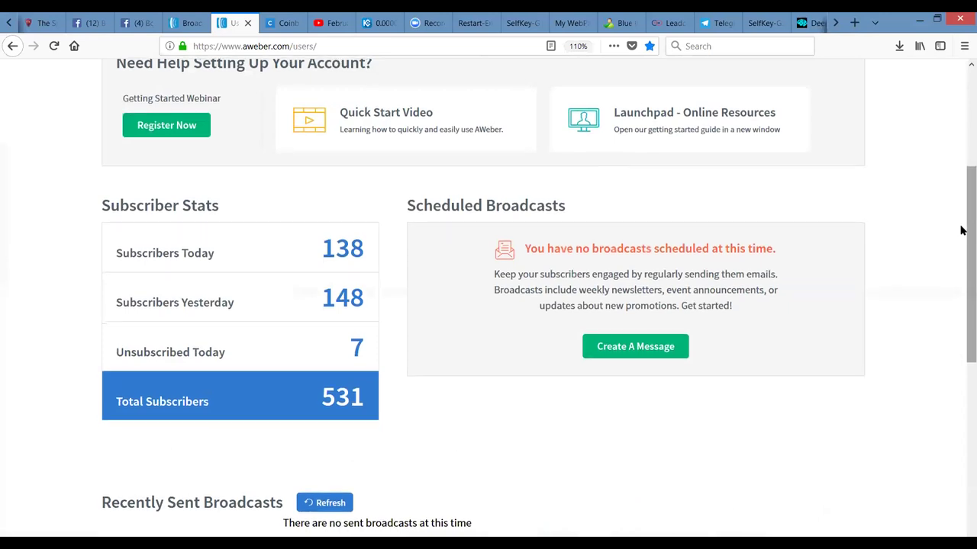
scroll(961, 237, down, 2)
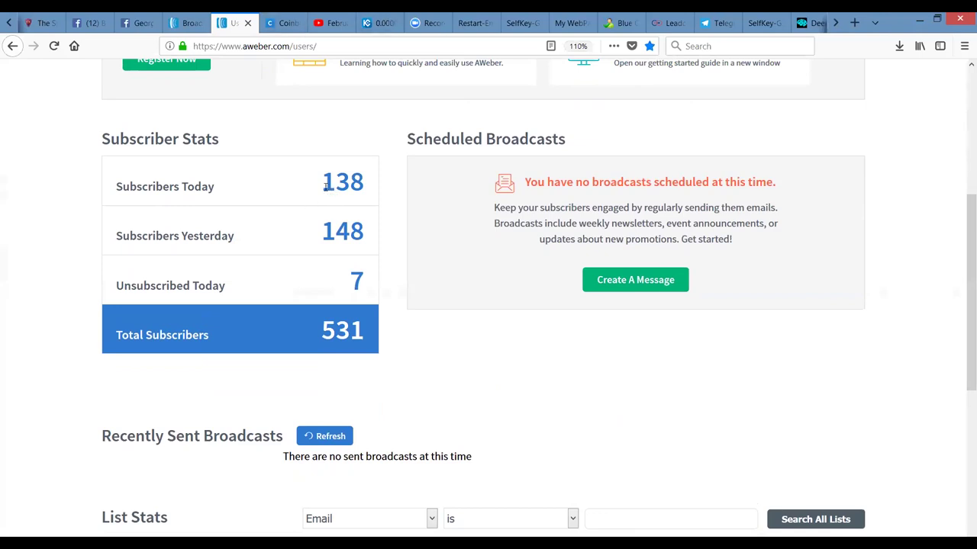
drag(326, 187, 356, 186)
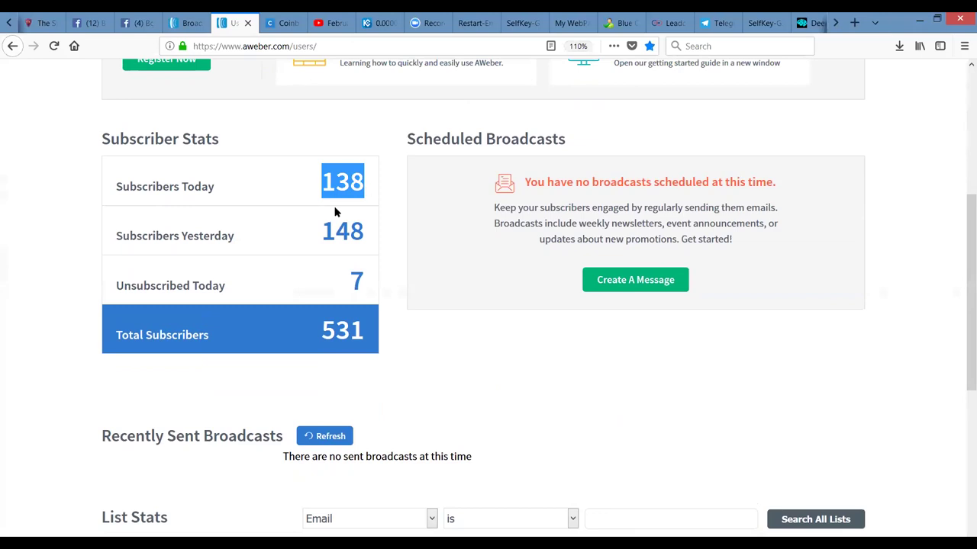
double_click(340, 231)
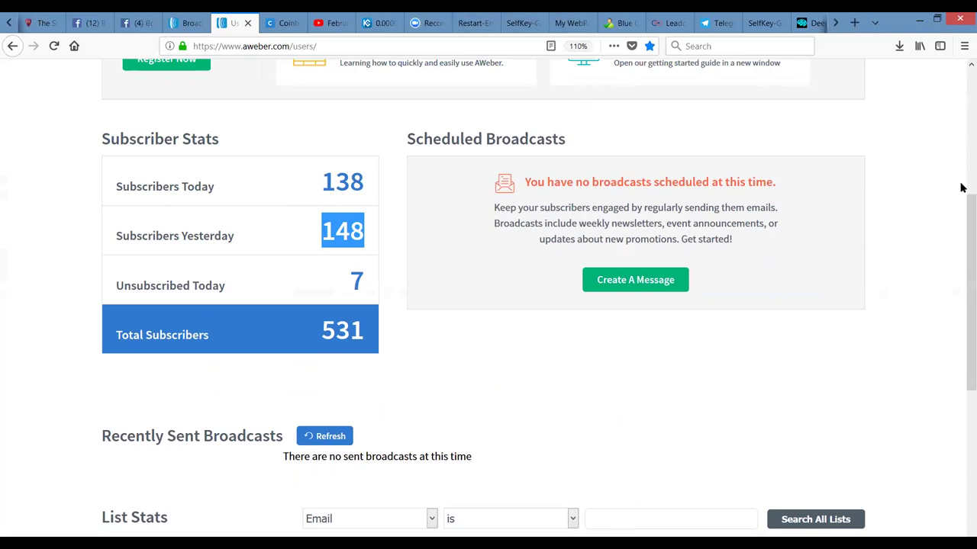
click(962, 233)
scroll(961, 233, up, 4)
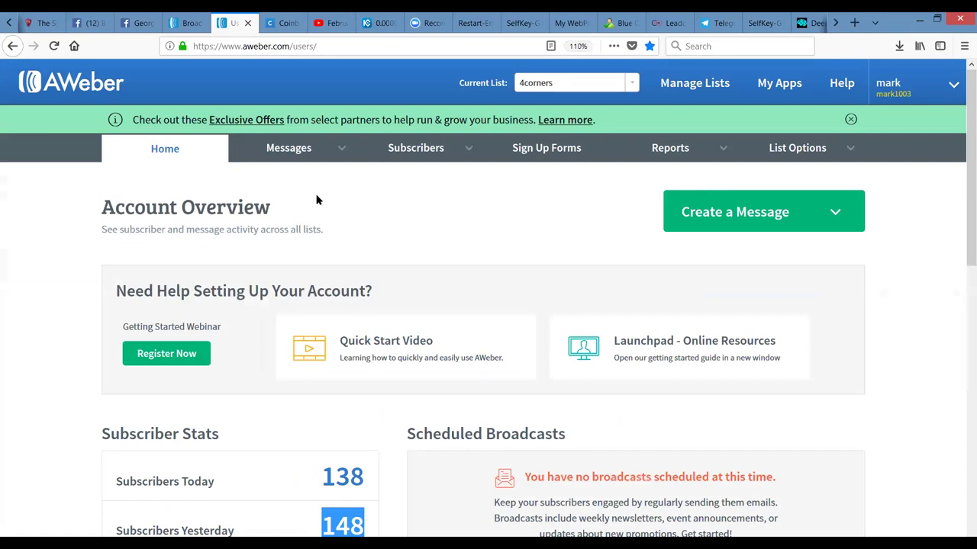
Go to Manage Subscribers and log in to AWeber with the saved account login.
mouse_move(408, 159)
click(409, 177)
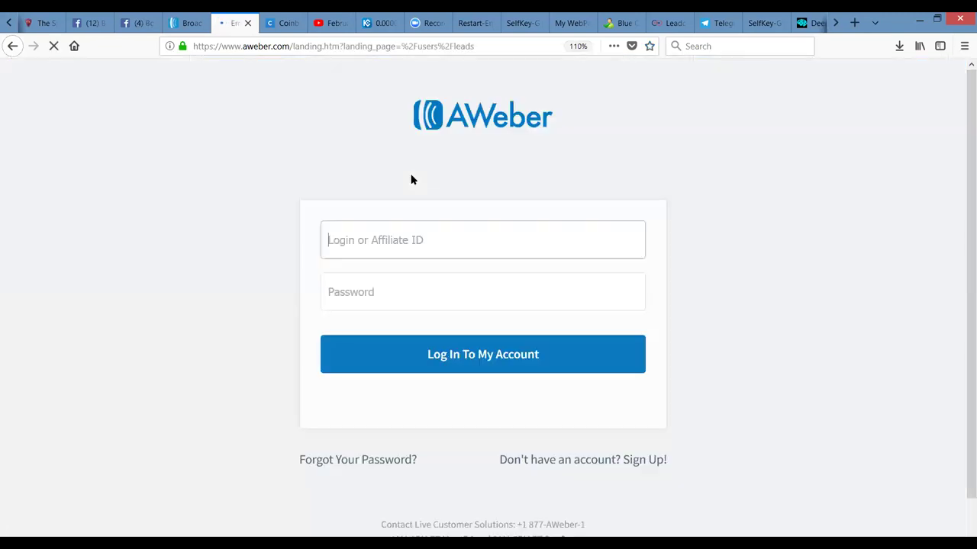
click(359, 252)
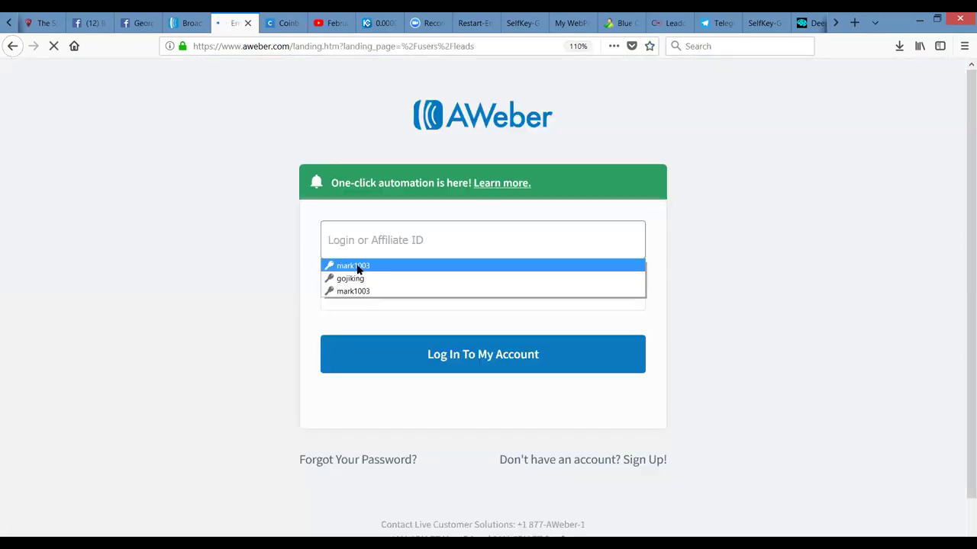
click(359, 266)
click(486, 357)
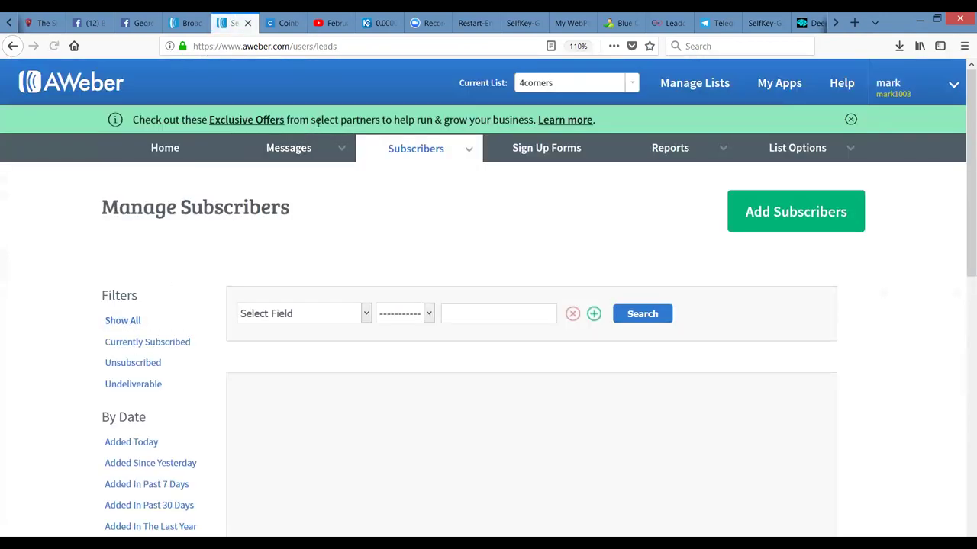
Show all 4corners subscribers at 100 per page and scroll through the list.
click(122, 321)
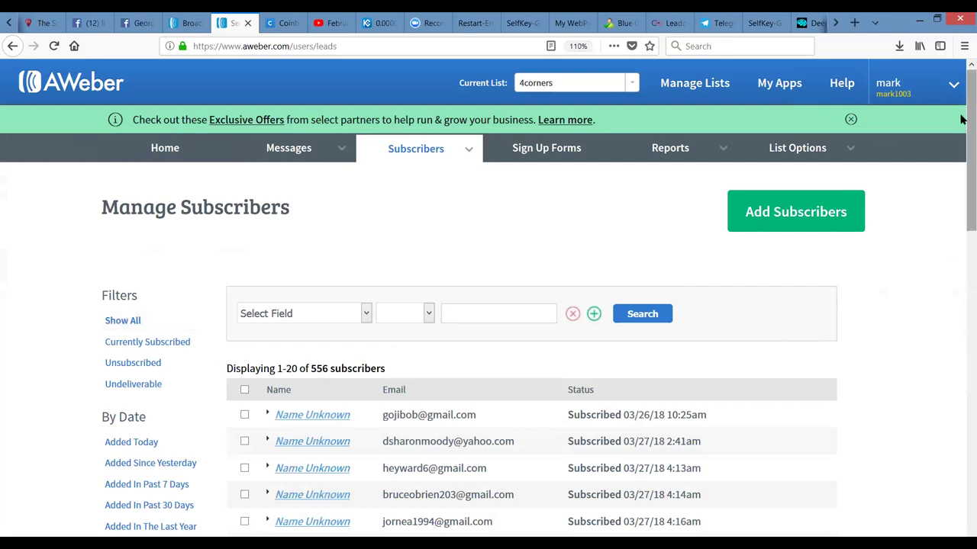
scroll(961, 115, down, 1)
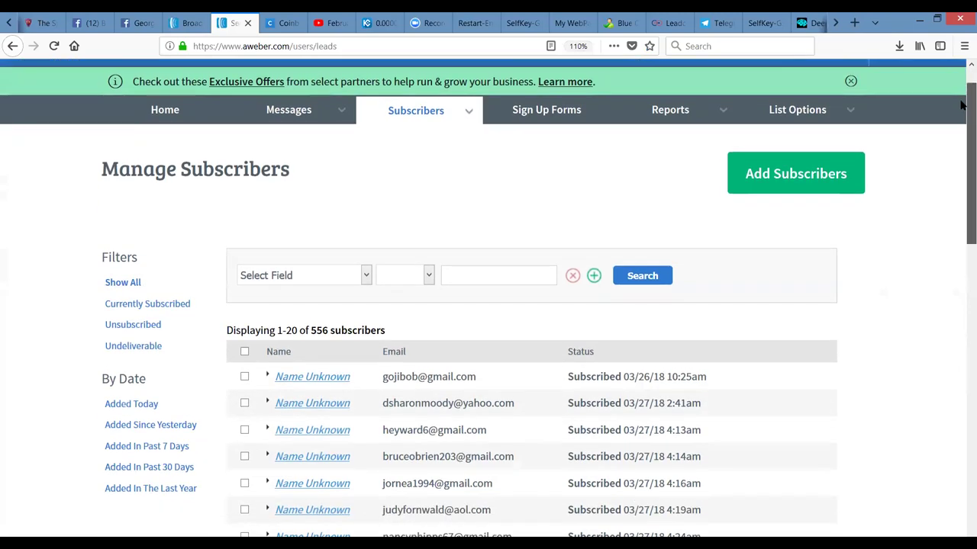
scroll(963, 106, down, 8)
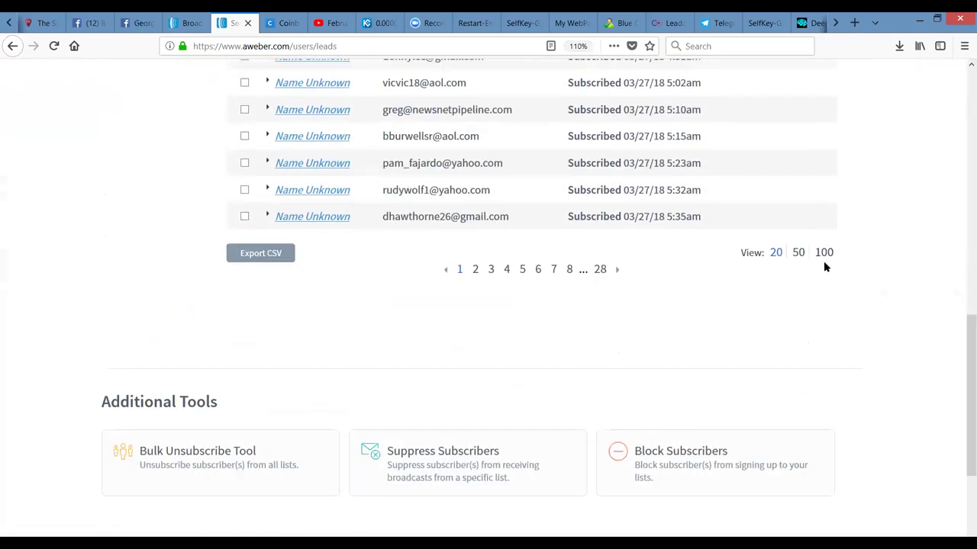
click(824, 254)
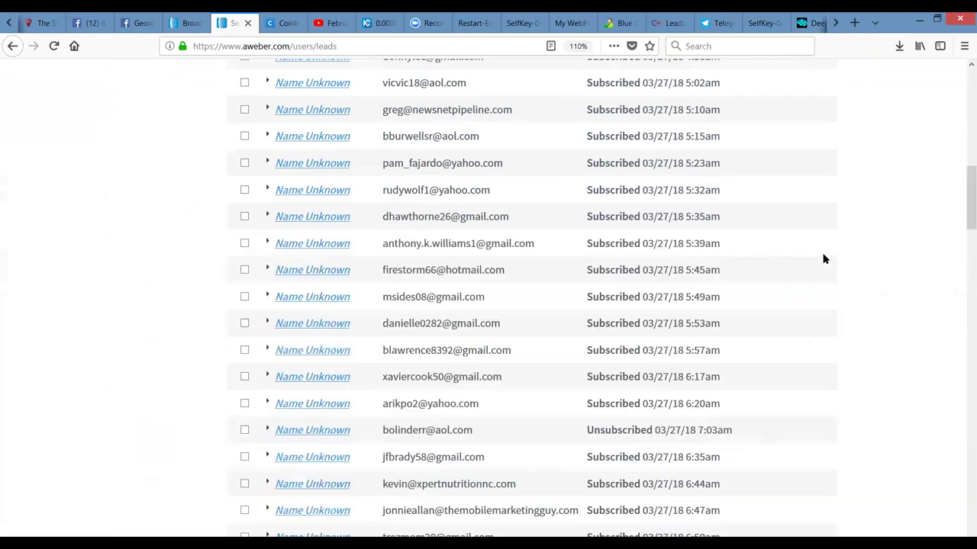
drag(961, 181, 962, 122)
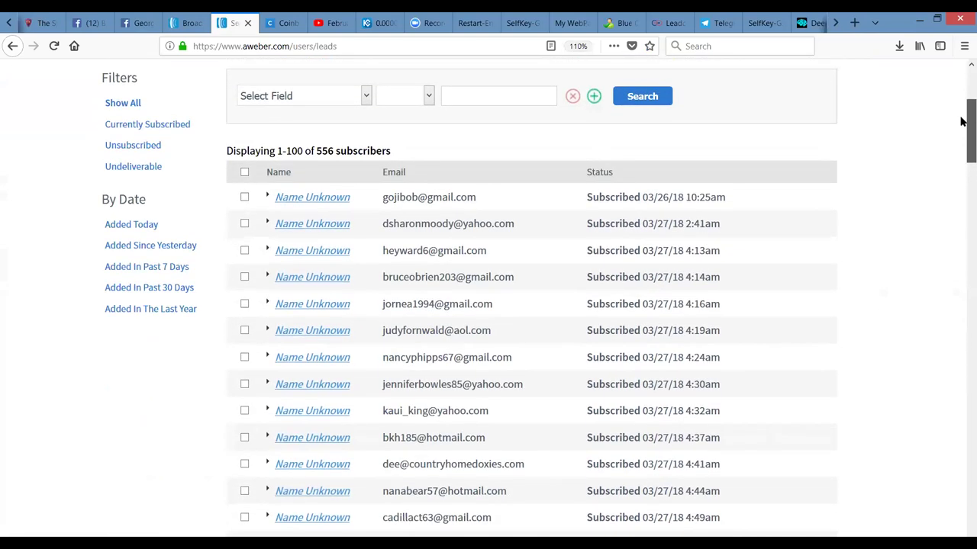
scroll(773, 153, down, 2)
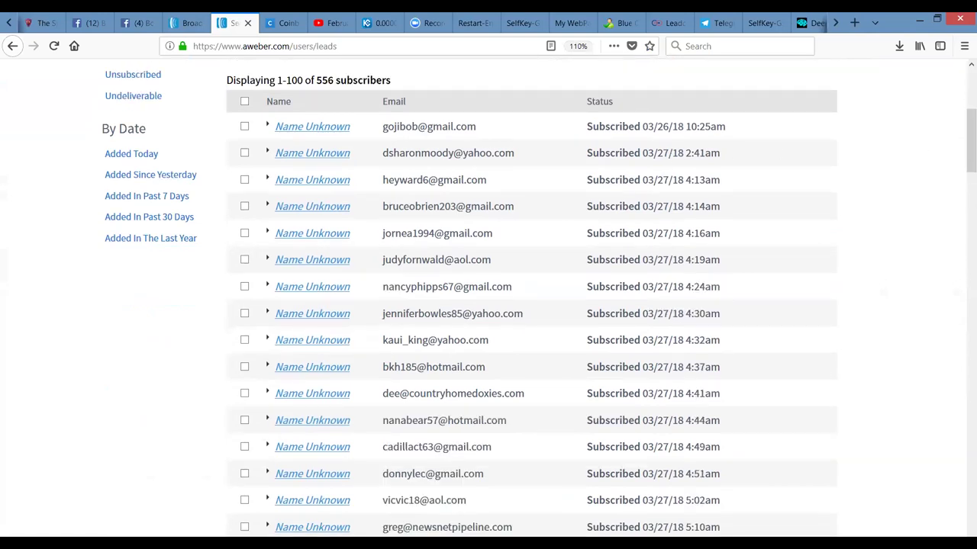
drag(962, 148, 964, 482)
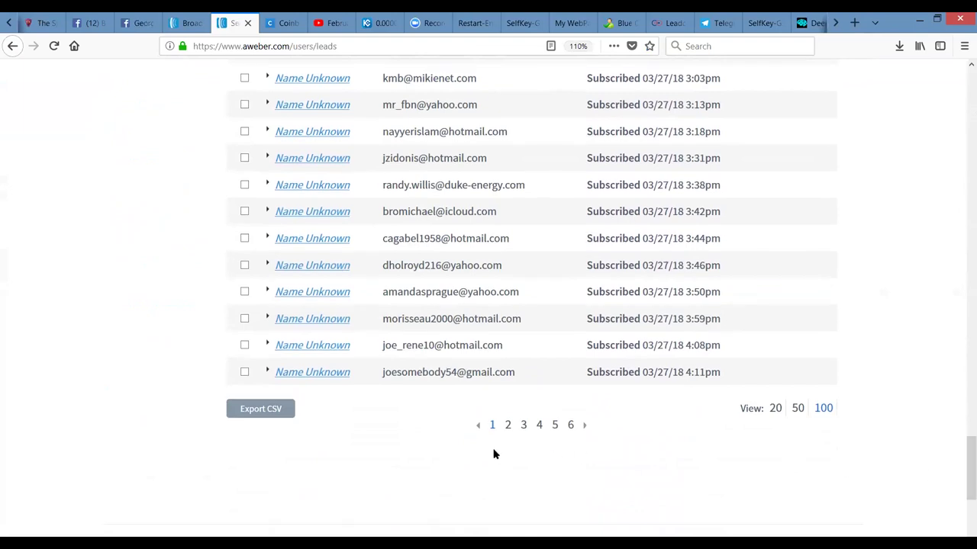
Go to page 2, showing subscribers 101–200 of 556, all subscribed 03/27/18.
click(507, 426)
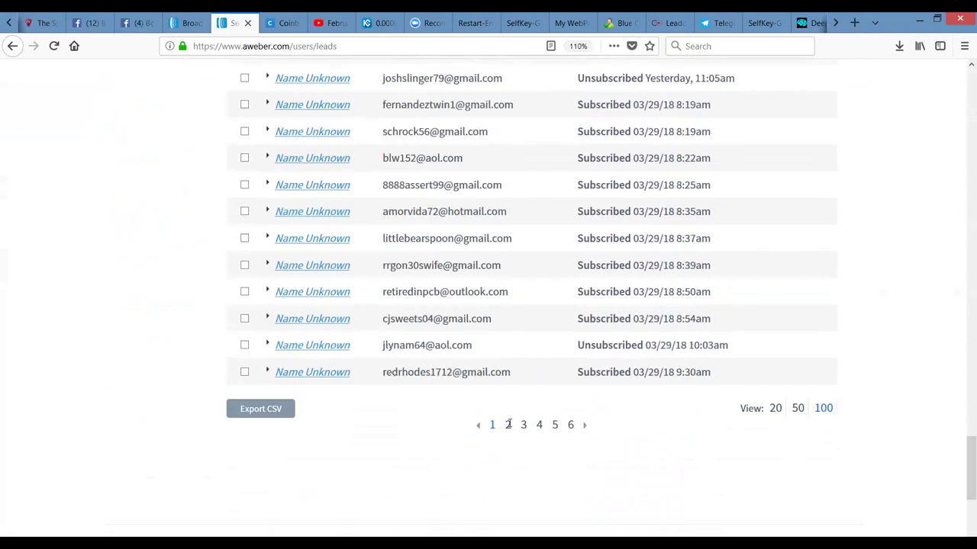
drag(961, 431, 962, 317)
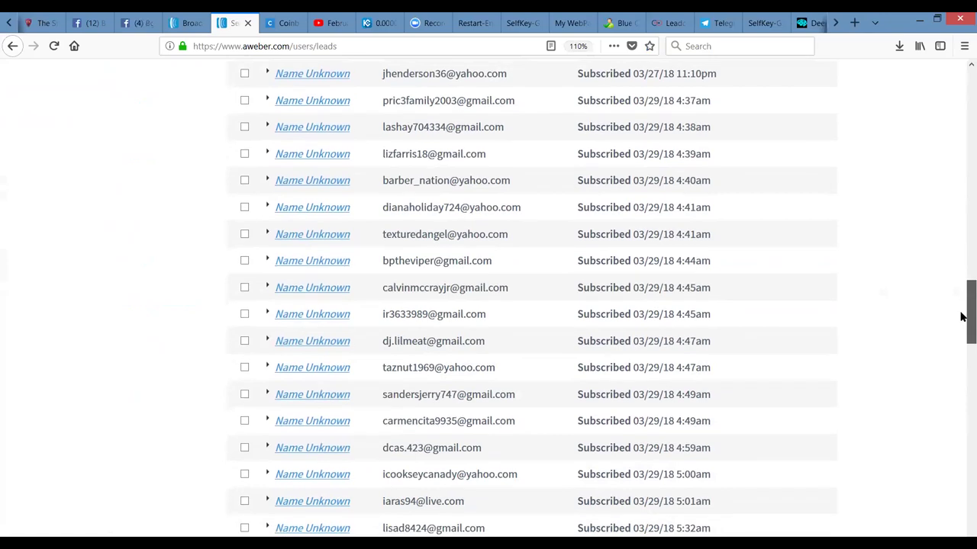
drag(961, 316, 961, 466)
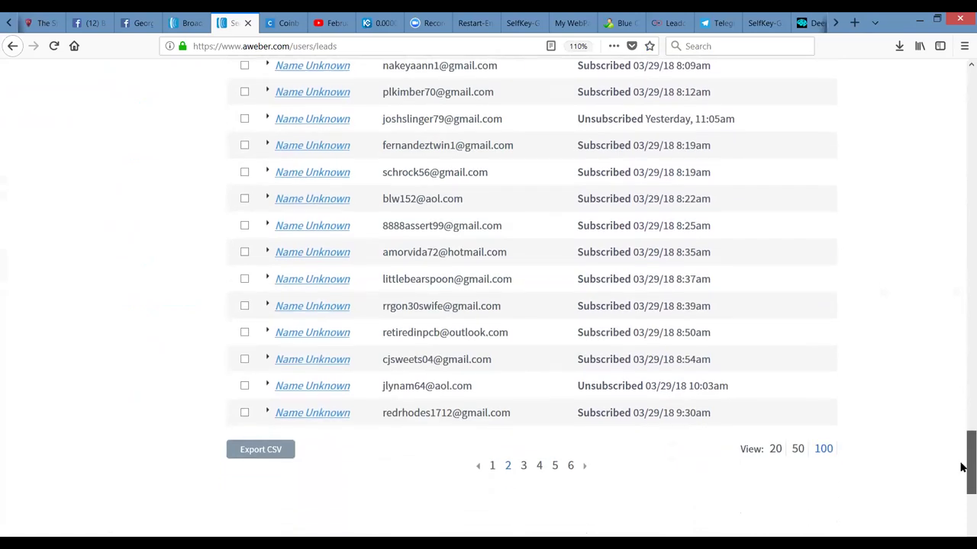
drag(962, 466, 962, 85)
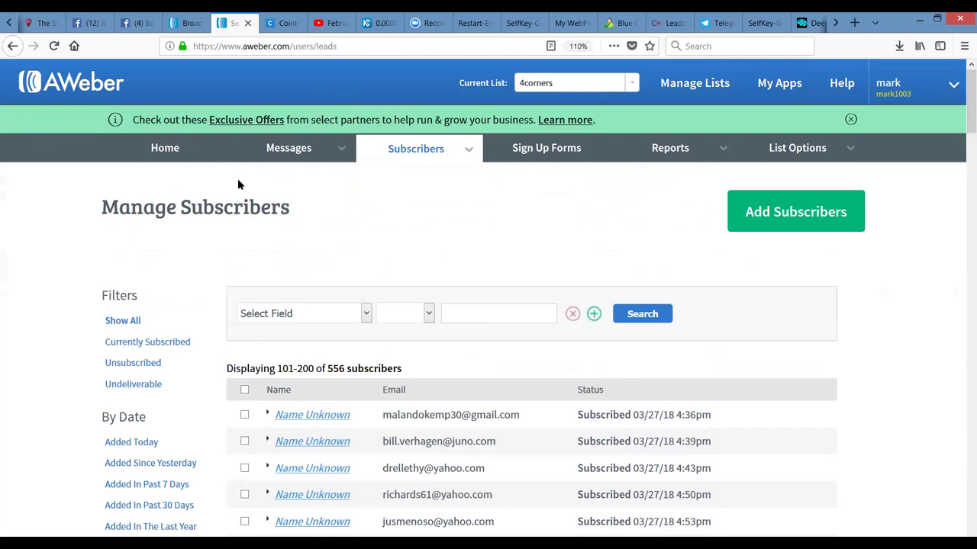
Open List Reports and view the Daily New Subscribers report for 4corners.
mouse_move(663, 153)
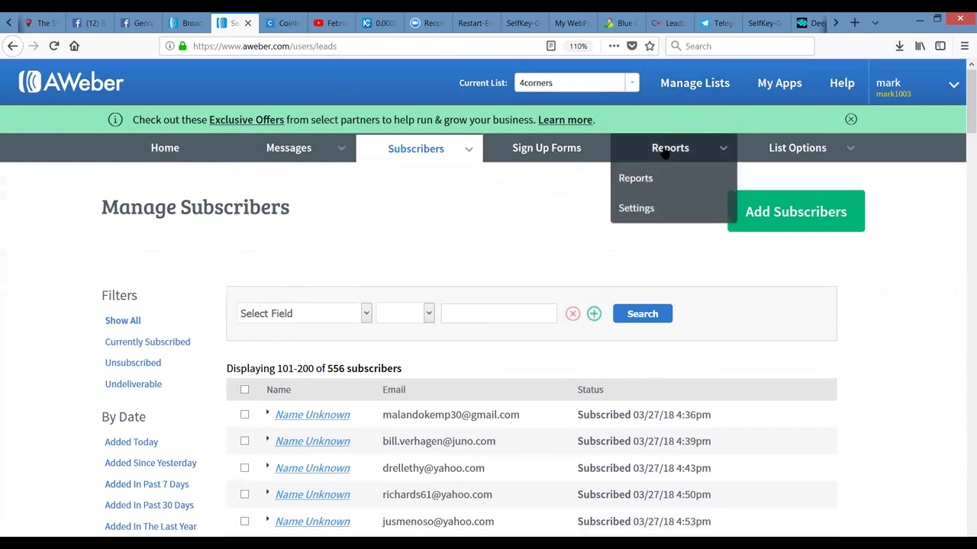
click(637, 183)
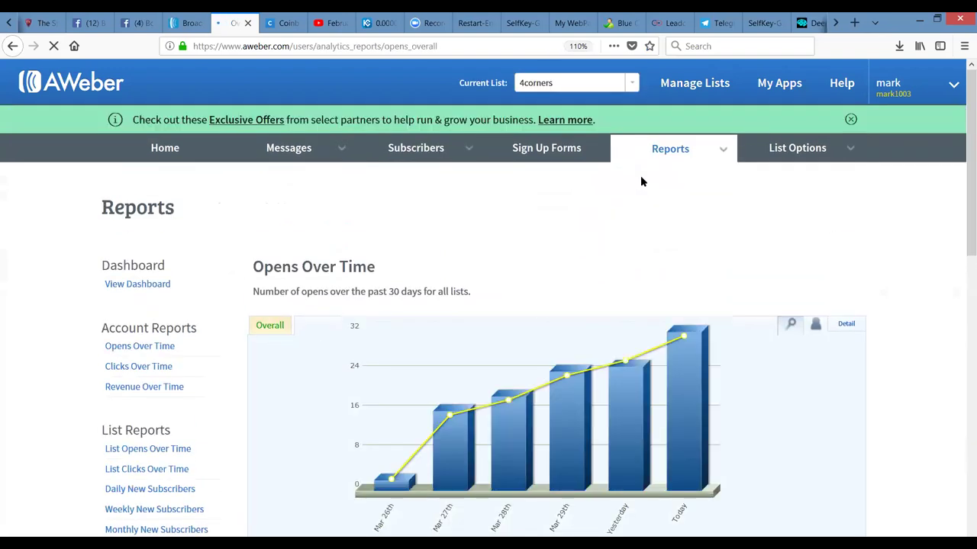
drag(962, 179, 962, 229)
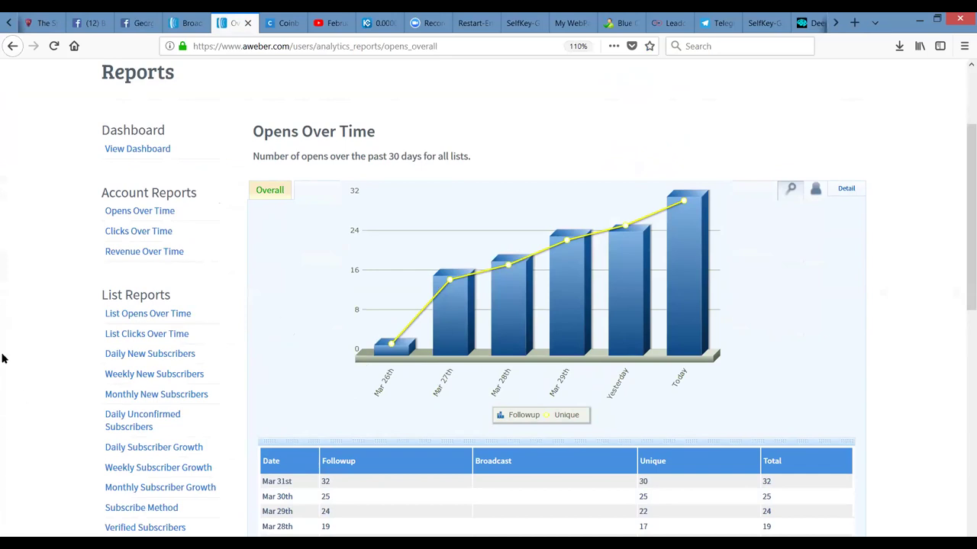
click(138, 357)
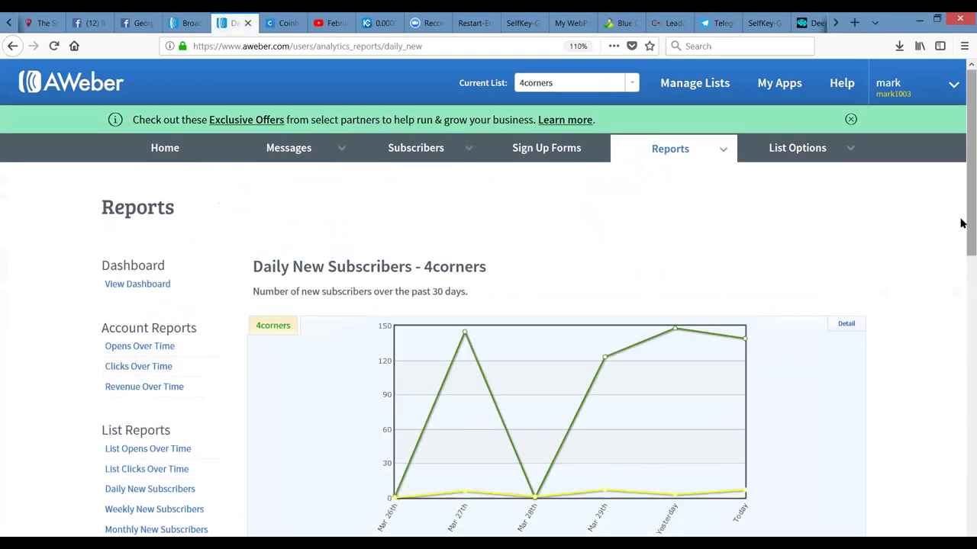
scroll(961, 272, down, 2)
scroll(961, 272, down, 2)
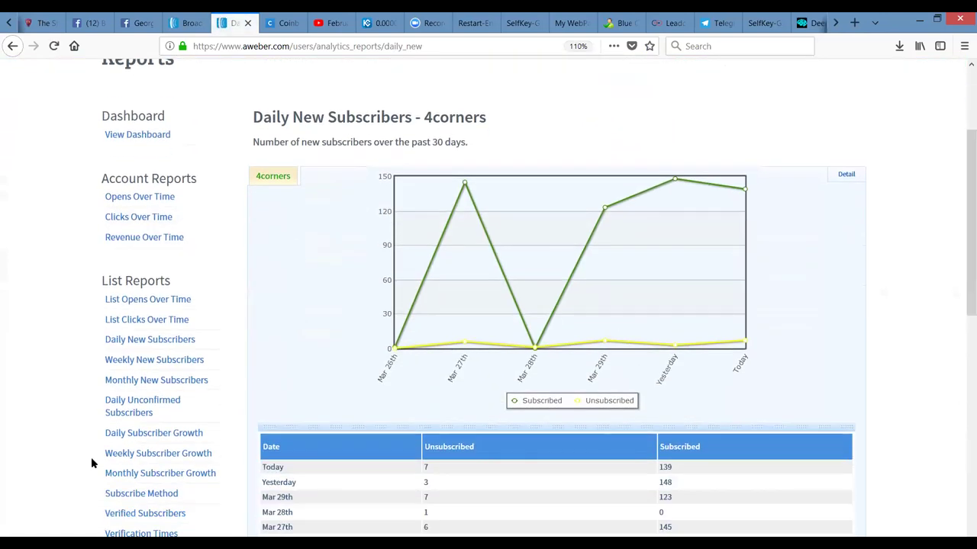
View the Weekly, then Monthly New Subscribers report: 556 subscribed, 24 unsubscribed in March.
click(116, 363)
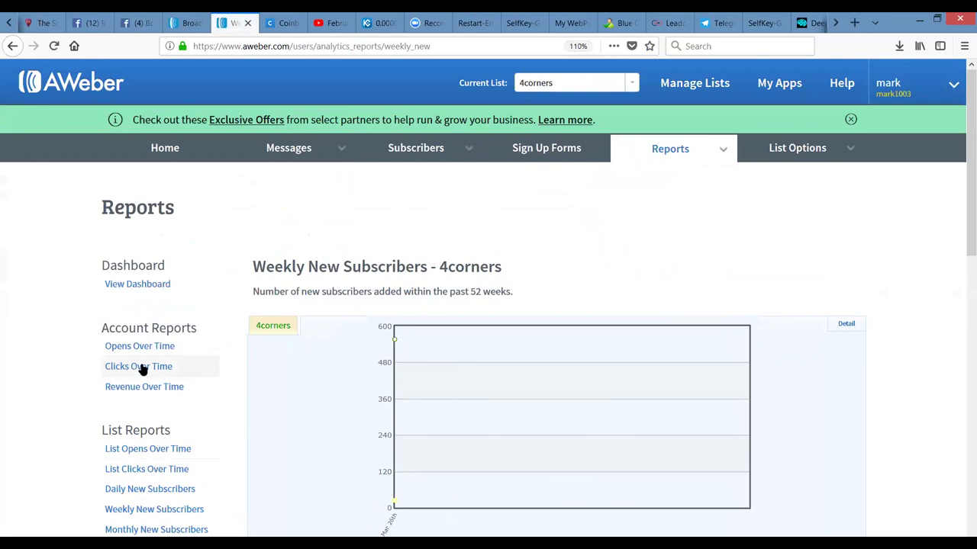
click(135, 530)
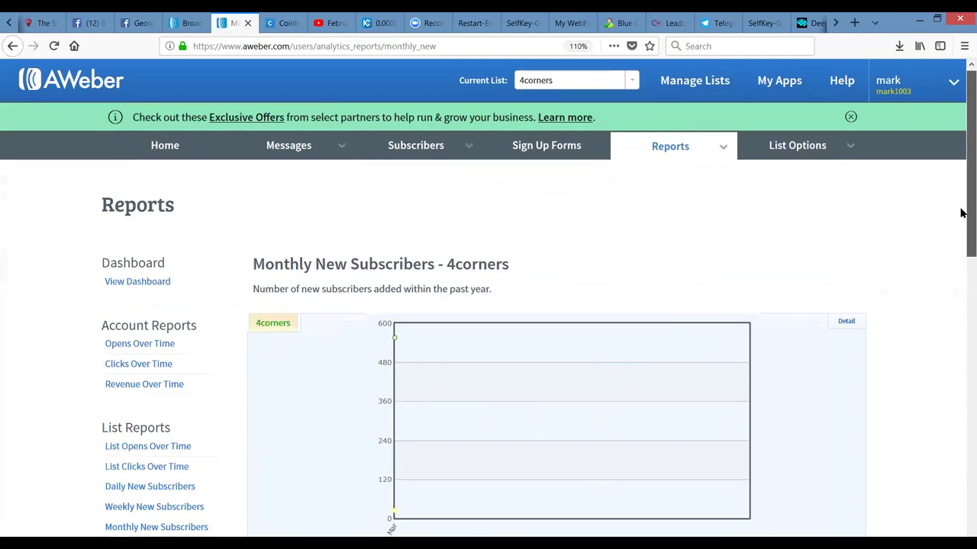
scroll(962, 229, down, 4)
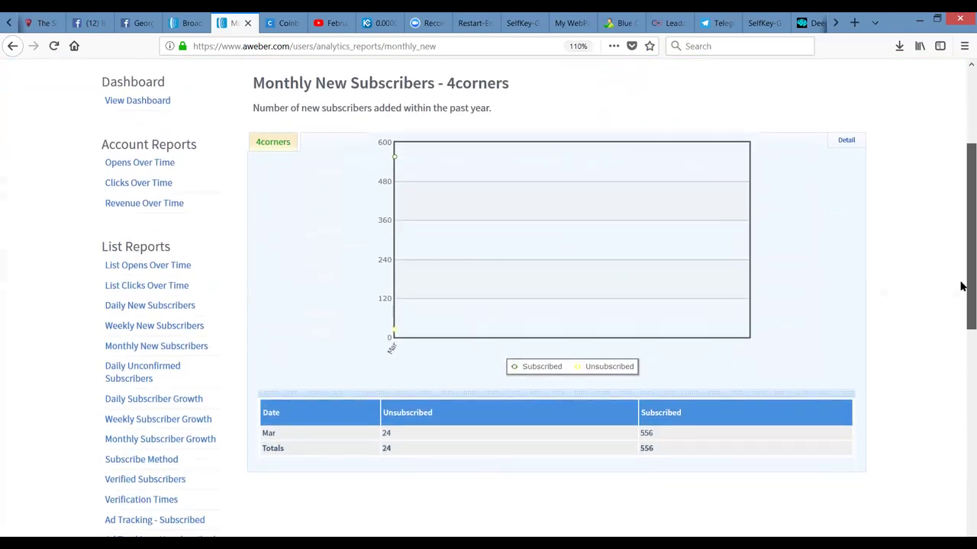
scroll(960, 282, up, 1)
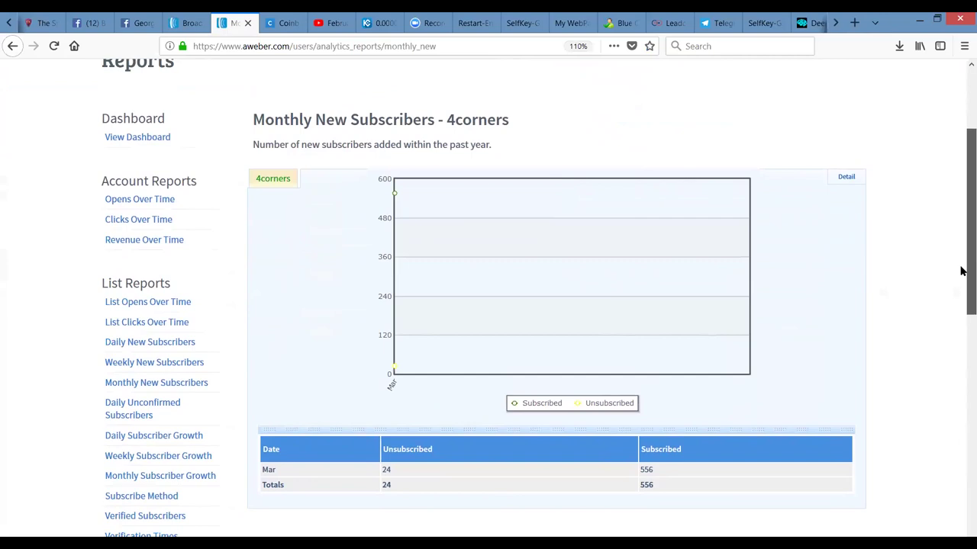
scroll(961, 276, down, 1)
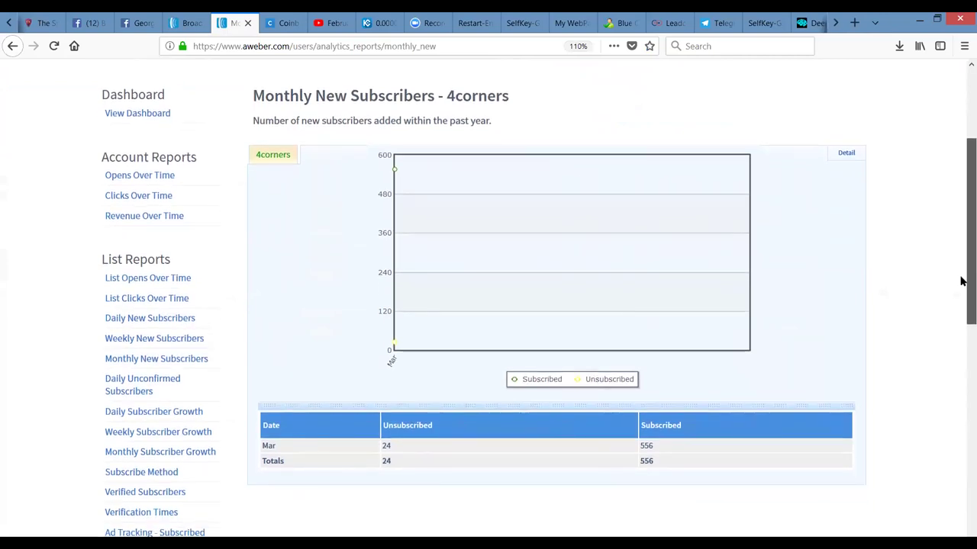
Review the Daily Subscriber Growth table totalling 556, then close the Coinbase tab.
click(125, 414)
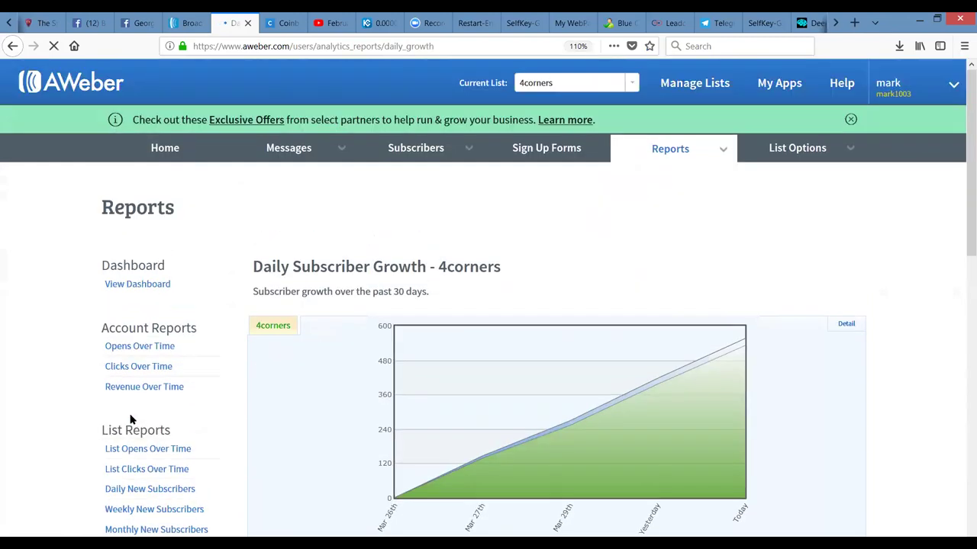
scroll(961, 227, down, 2)
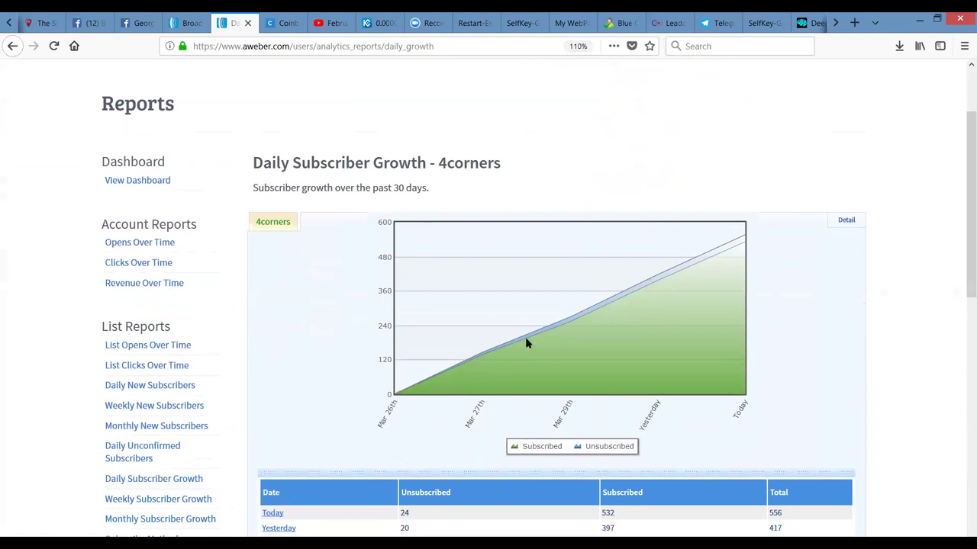
drag(961, 220, 961, 253)
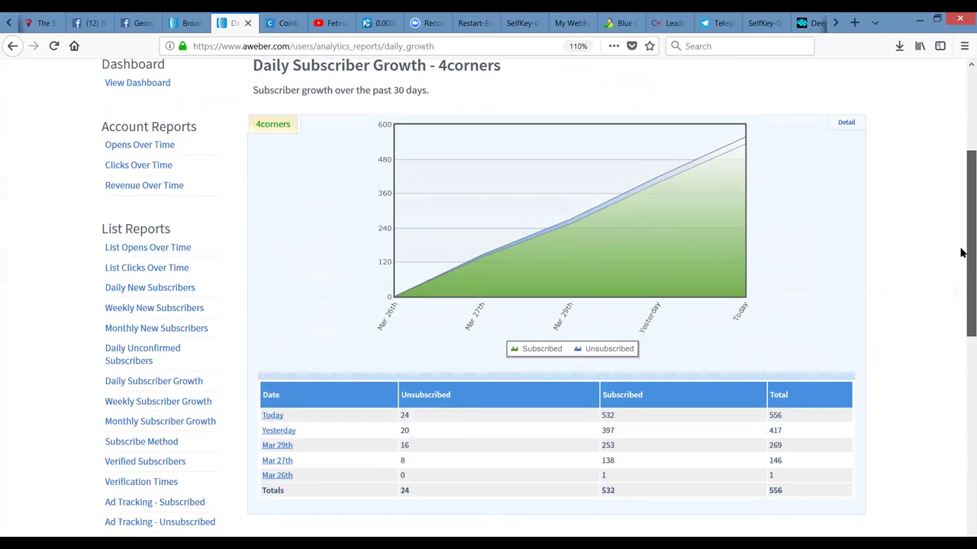
scroll(961, 255, up, 3)
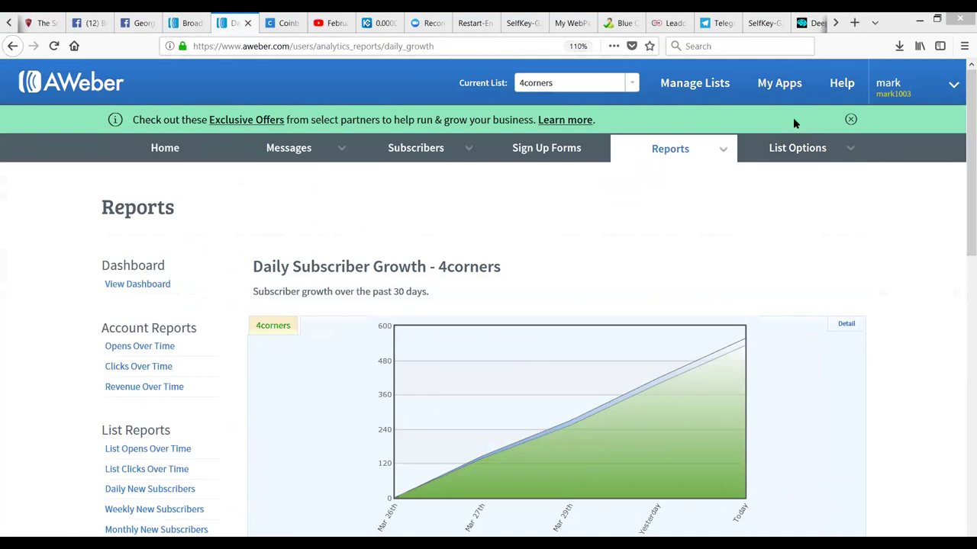
drag(962, 134, 961, 183)
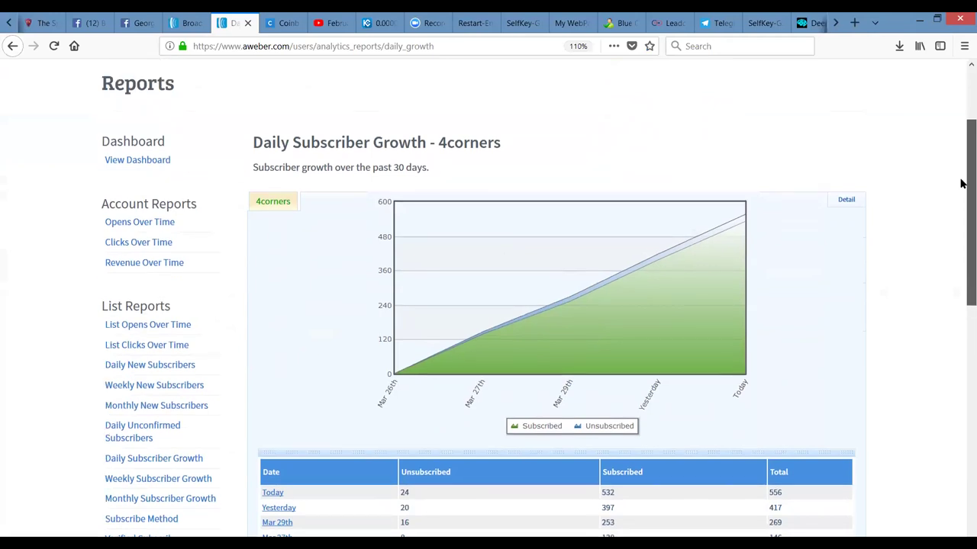
drag(961, 183, 960, 179)
click(280, 23)
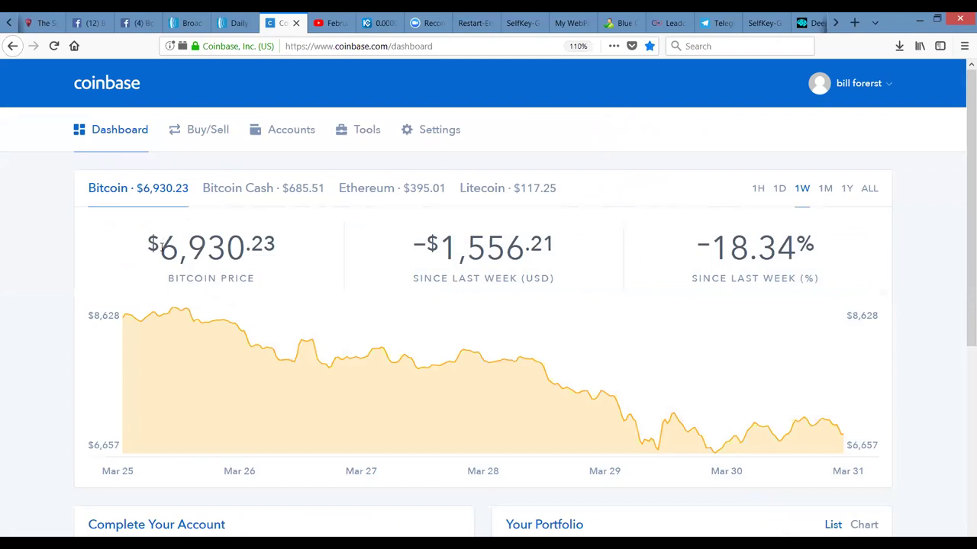
click(296, 23)
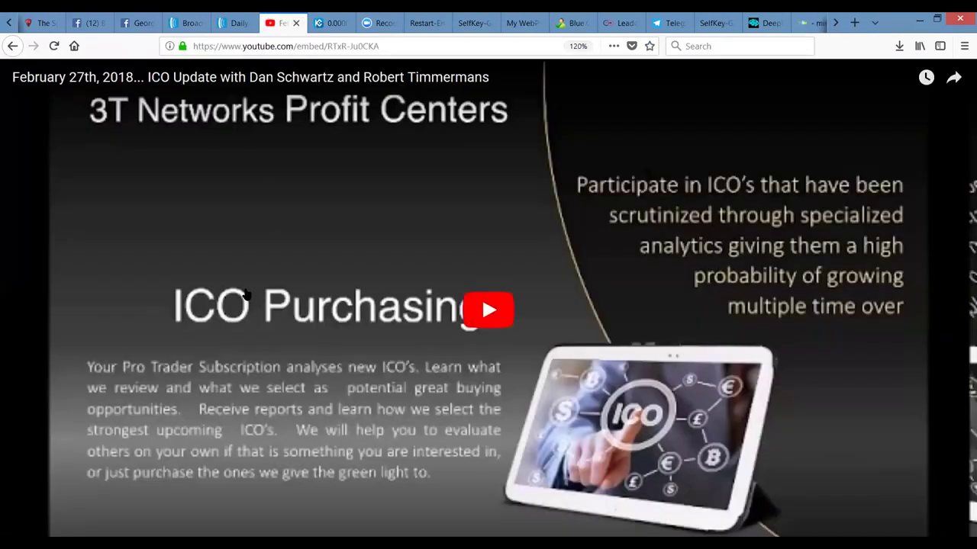
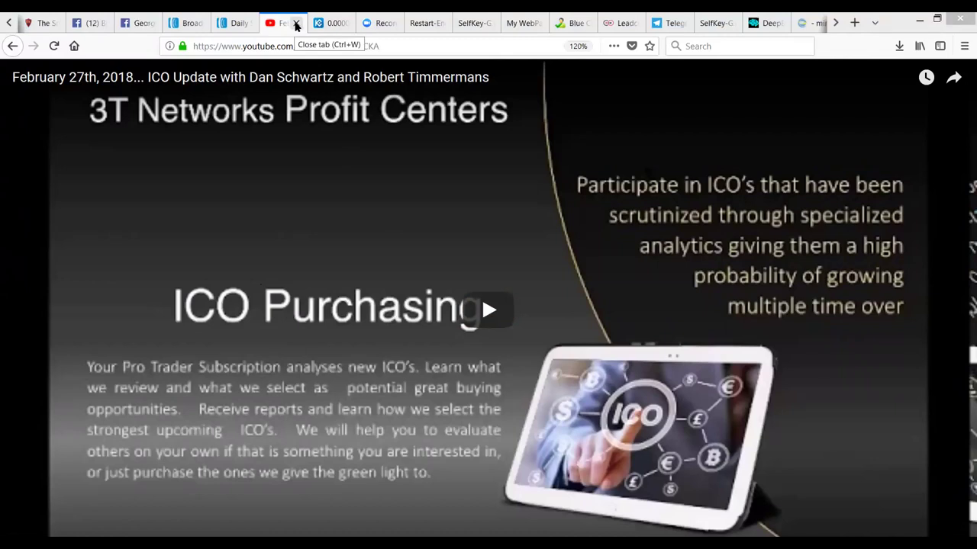
Close the YouTube video tab and return to the KuCoin home page via its logo.
click(297, 26)
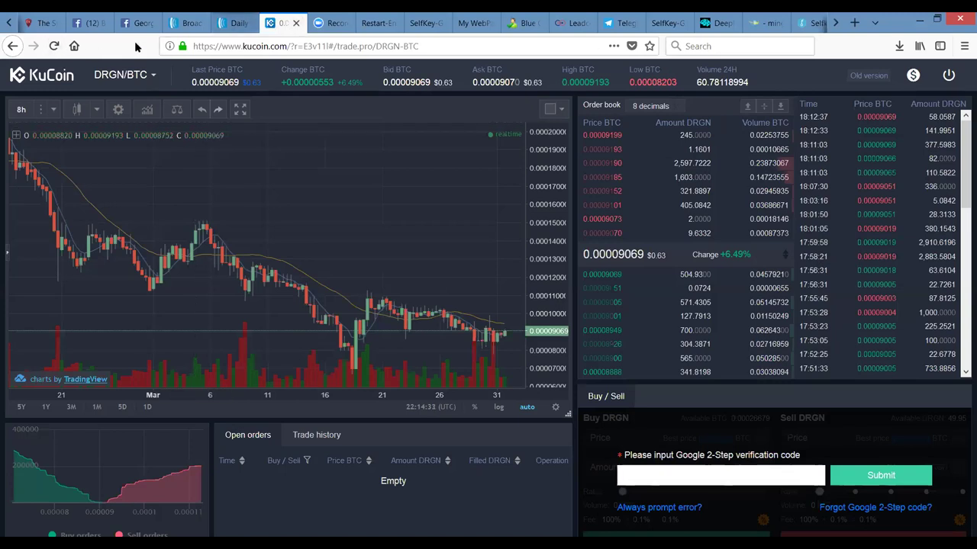
click(46, 83)
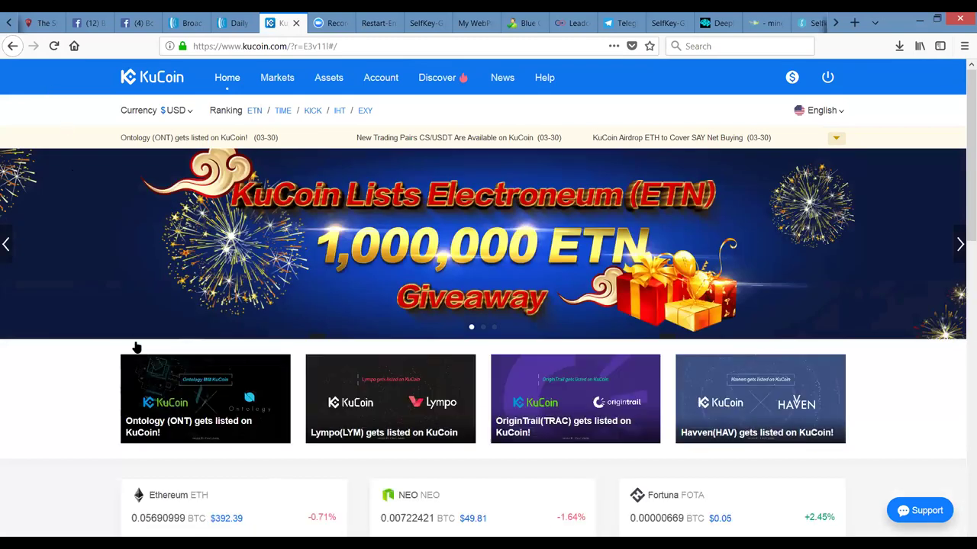
Open KuCoin's Assets overview showing balances such as 49.95 DRGN and 2,747.86 KEY.
click(325, 79)
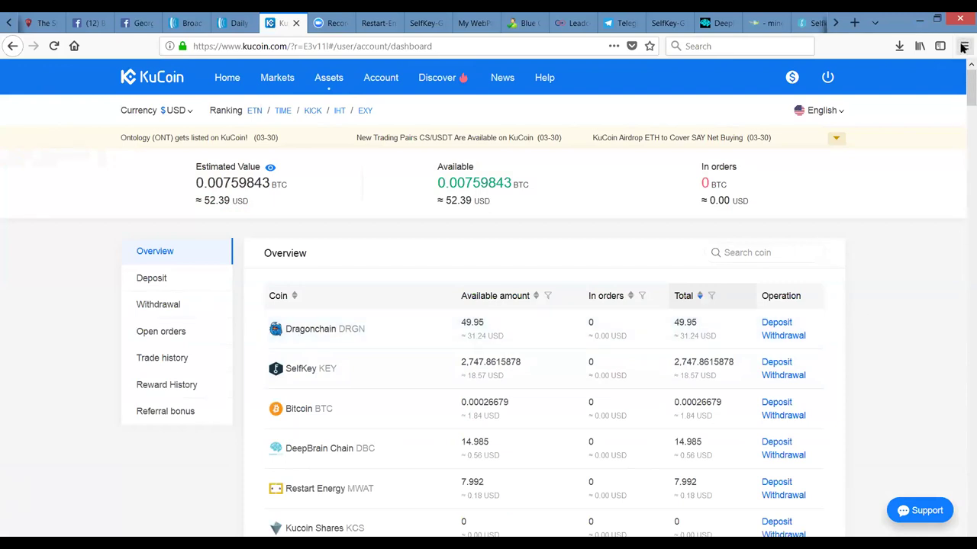
drag(963, 84, 963, 89)
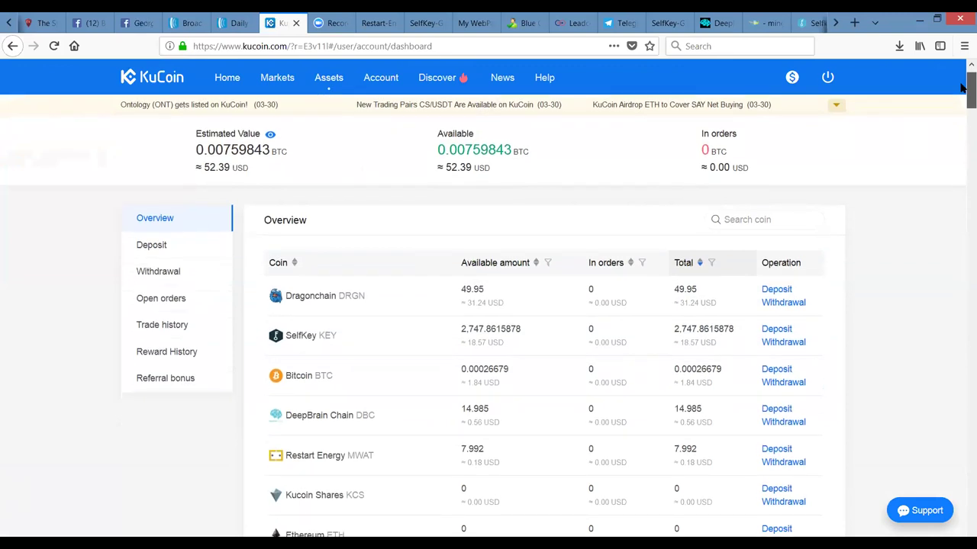
scroll(962, 87, down, 2)
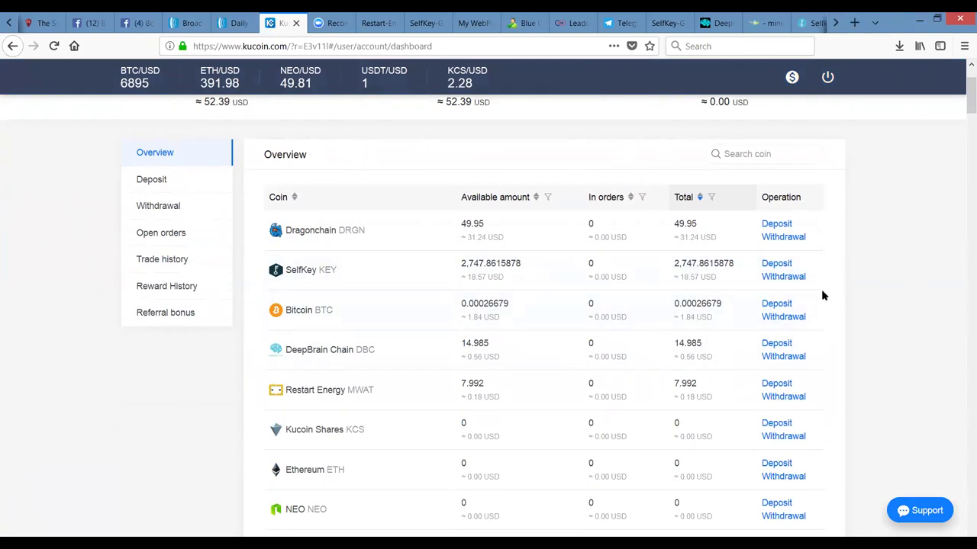
Confirm the Bitcoin deposit warning and select the BTC wallet address, then open a new tab.
click(776, 305)
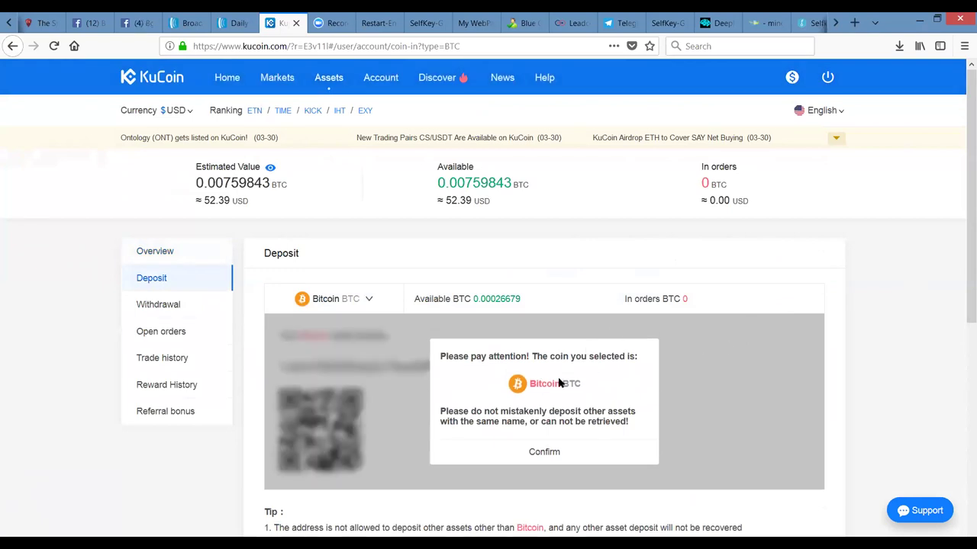
scroll(553, 366, down, 2)
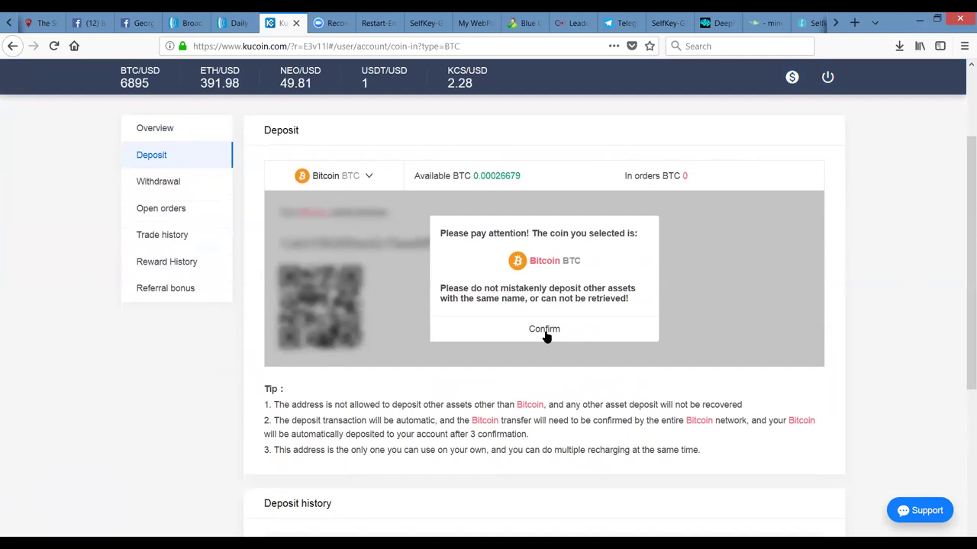
click(541, 329)
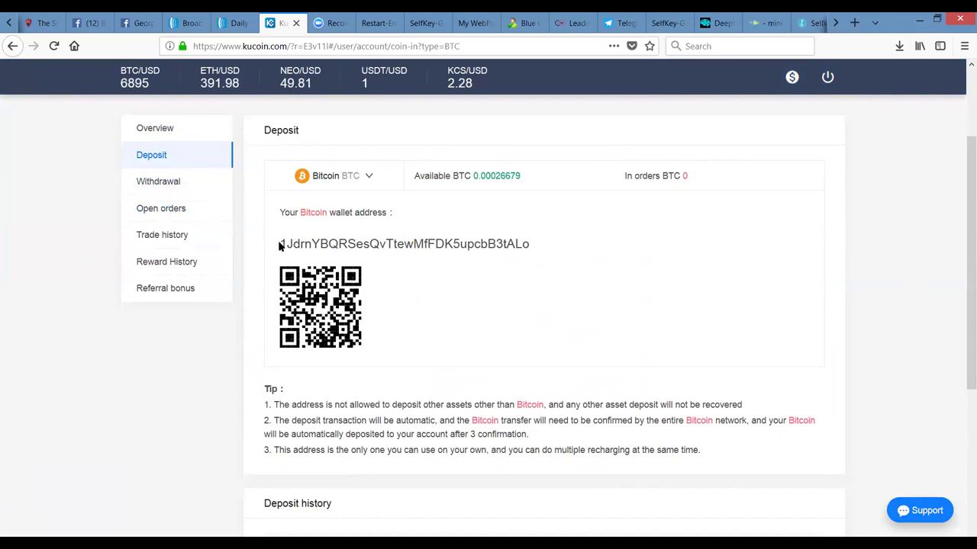
drag(281, 243, 544, 247)
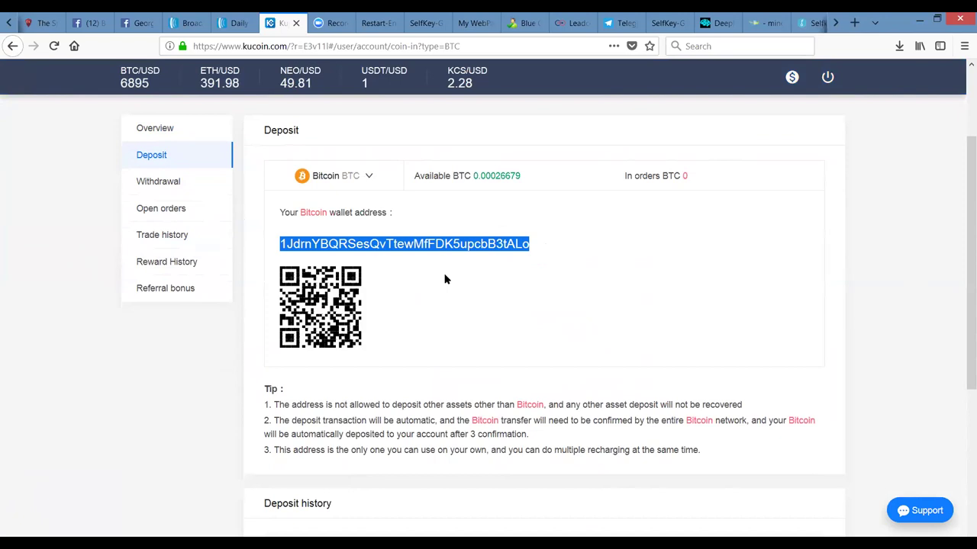
click(853, 23)
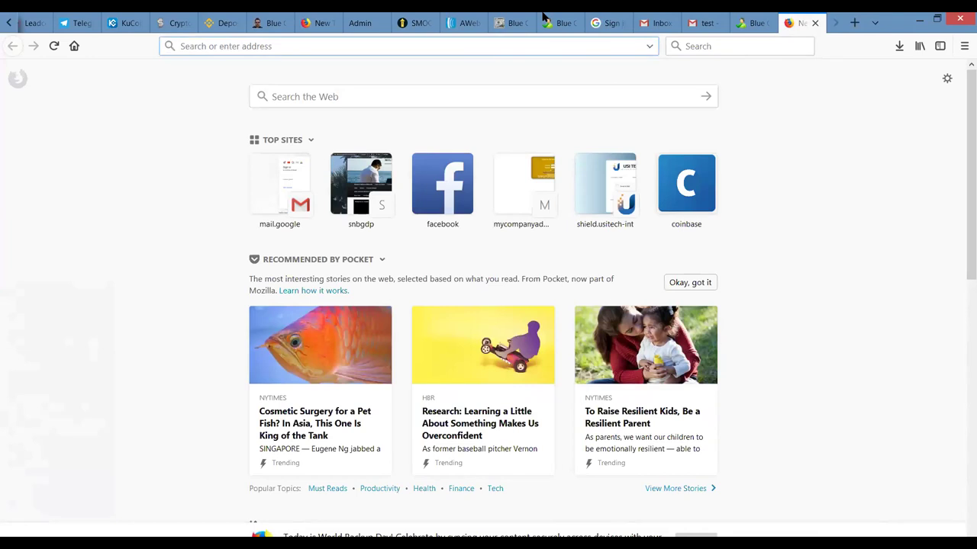
Load blockchain.info by typing 'block' in the address bar.
text(blockchain.info/)
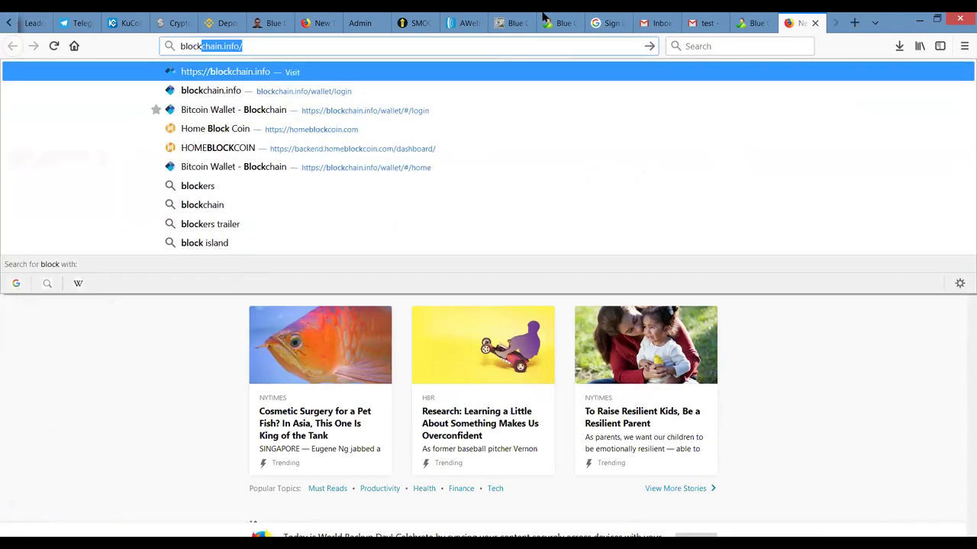
key(Return)
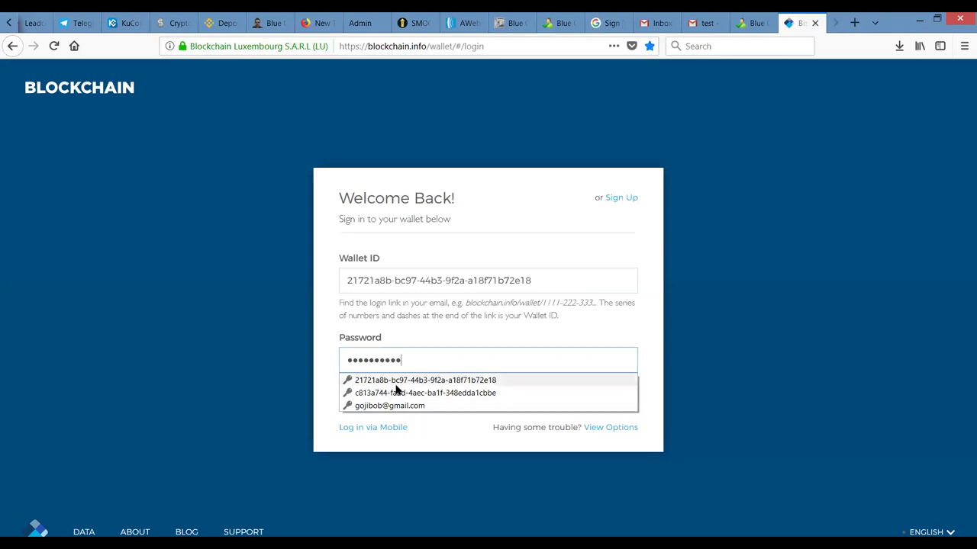
Dismiss the saved-login suggestions and log in to the Blockchain.info wallet.
click(395, 384)
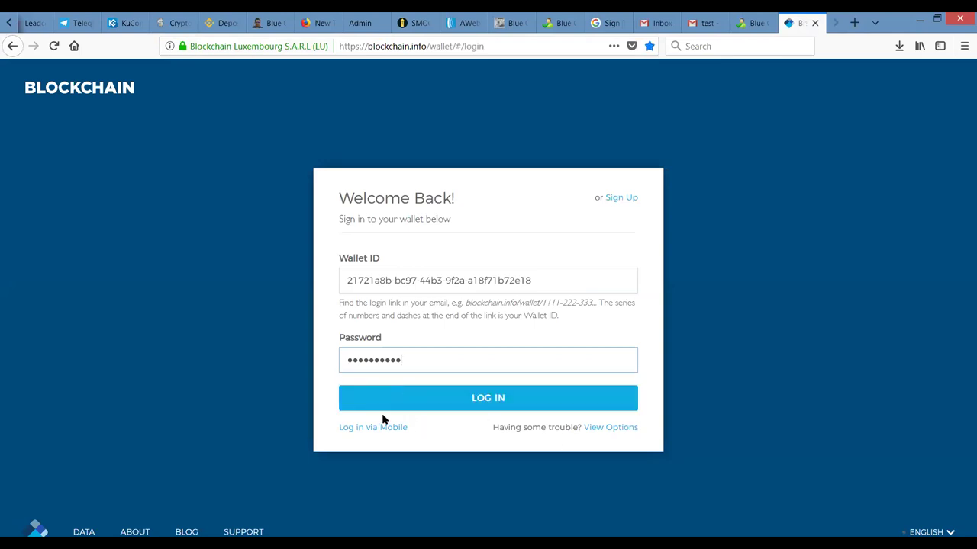
click(477, 397)
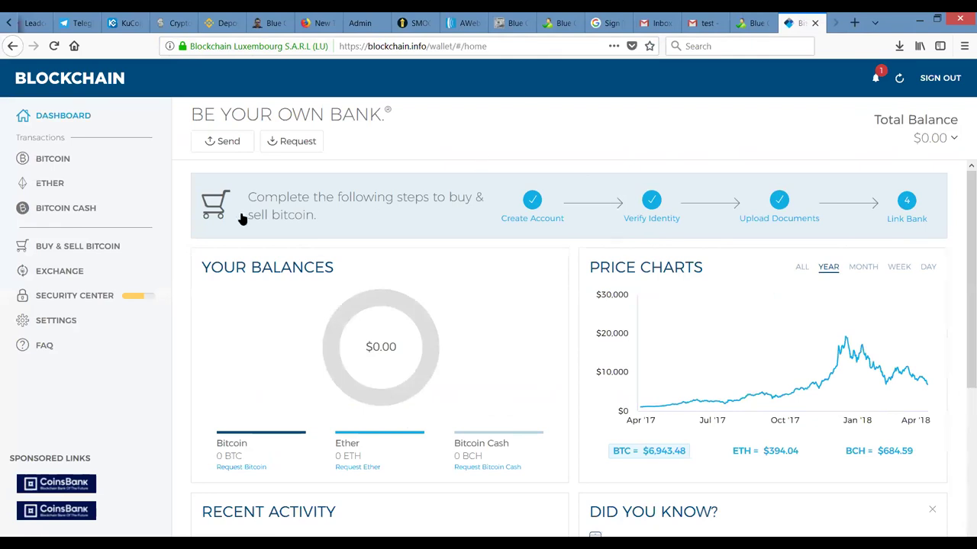
click(225, 145)
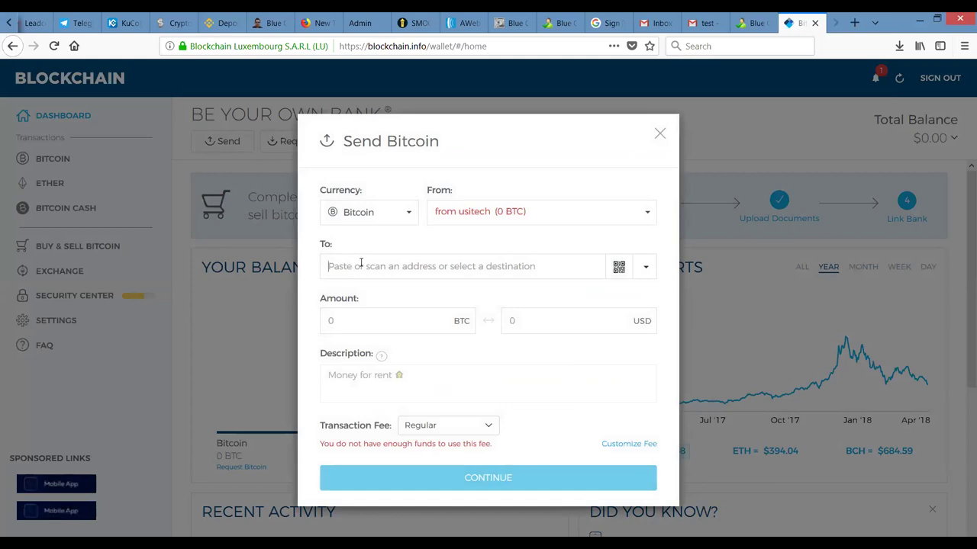
key(ctrl+v)
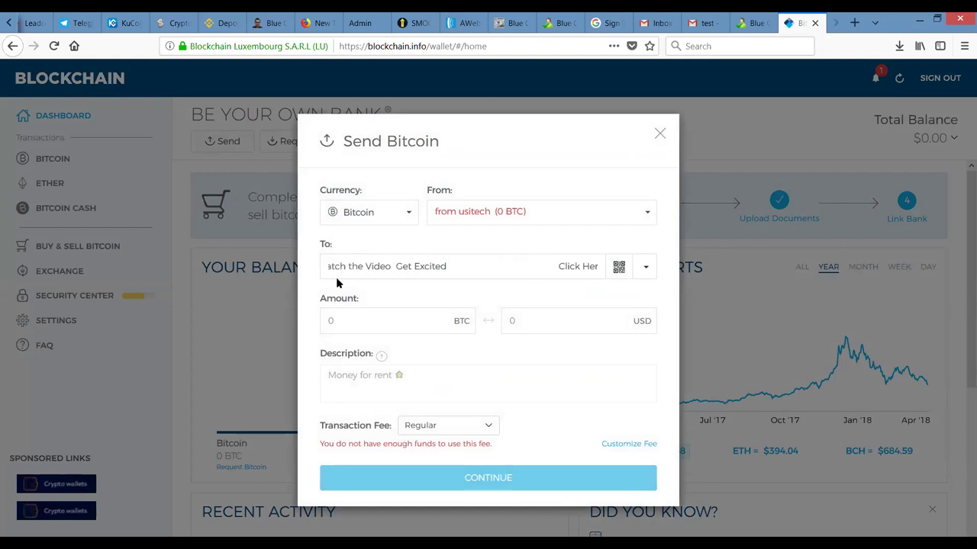
drag(473, 265, 0, 248)
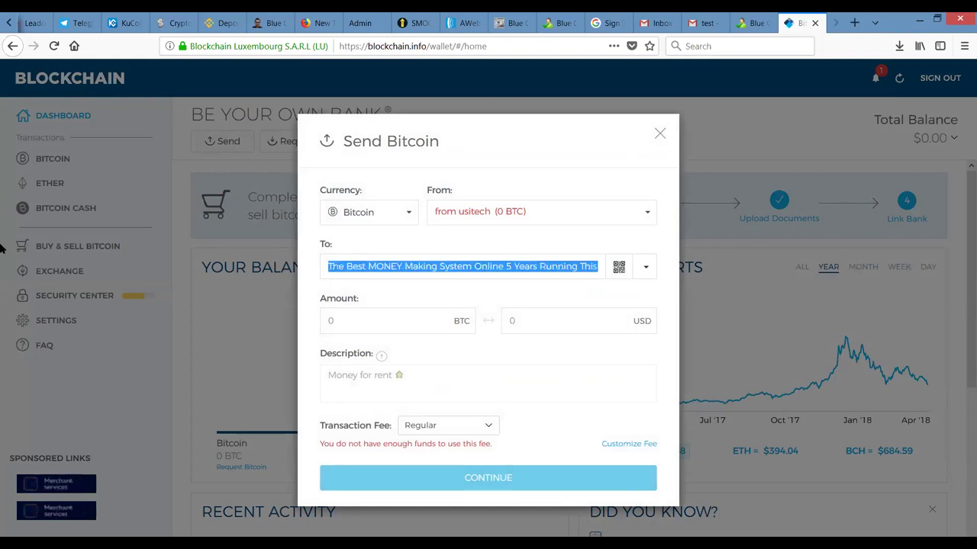
click(3, 248)
click(332, 265)
drag(331, 266, 582, 265)
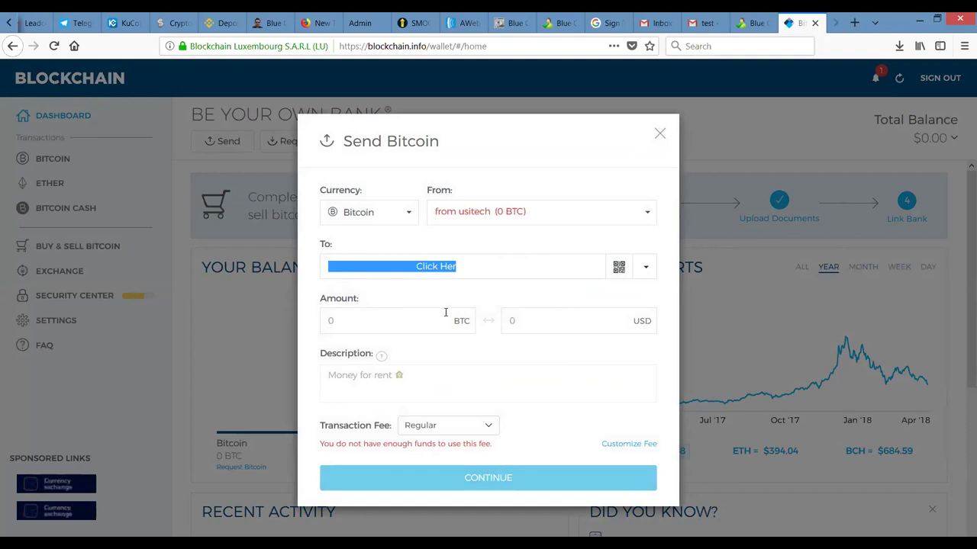
click(337, 321)
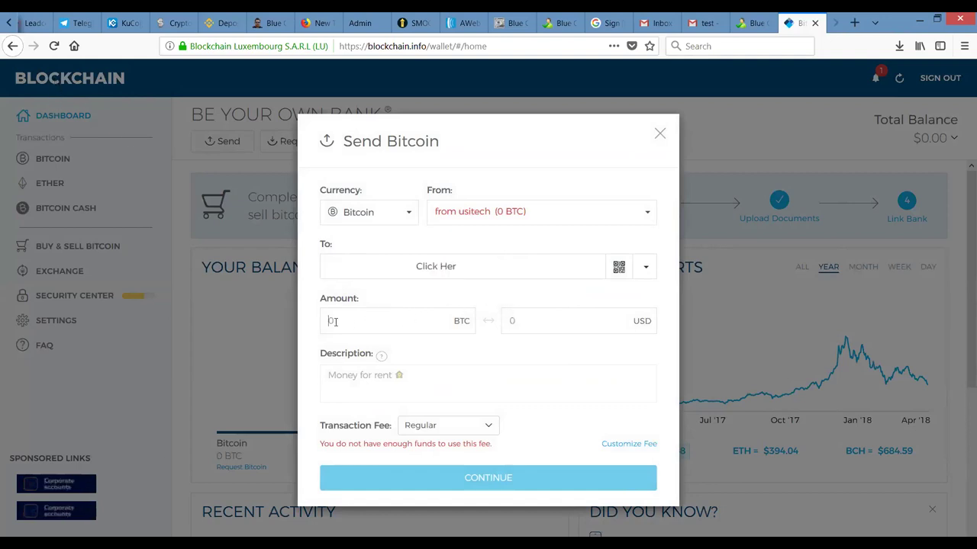
click(545, 321)
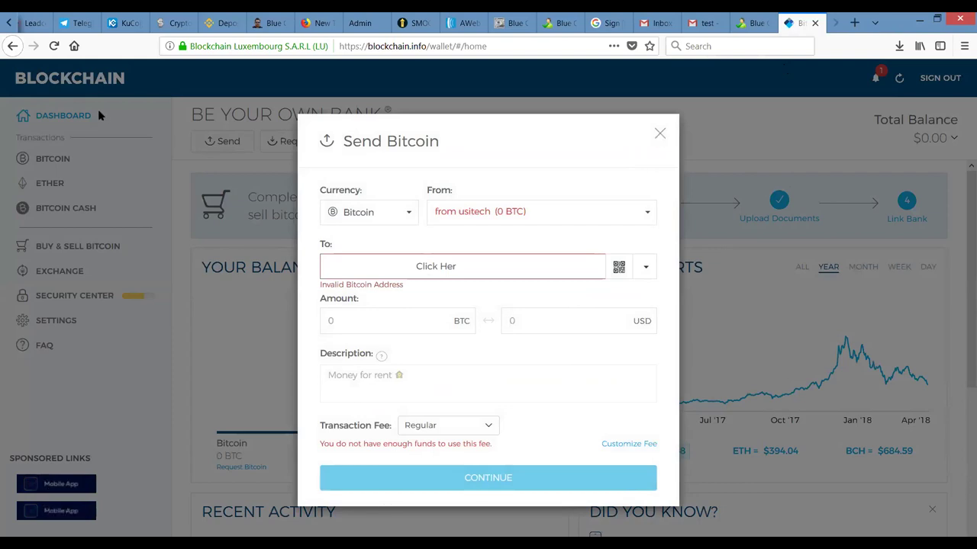
click(660, 133)
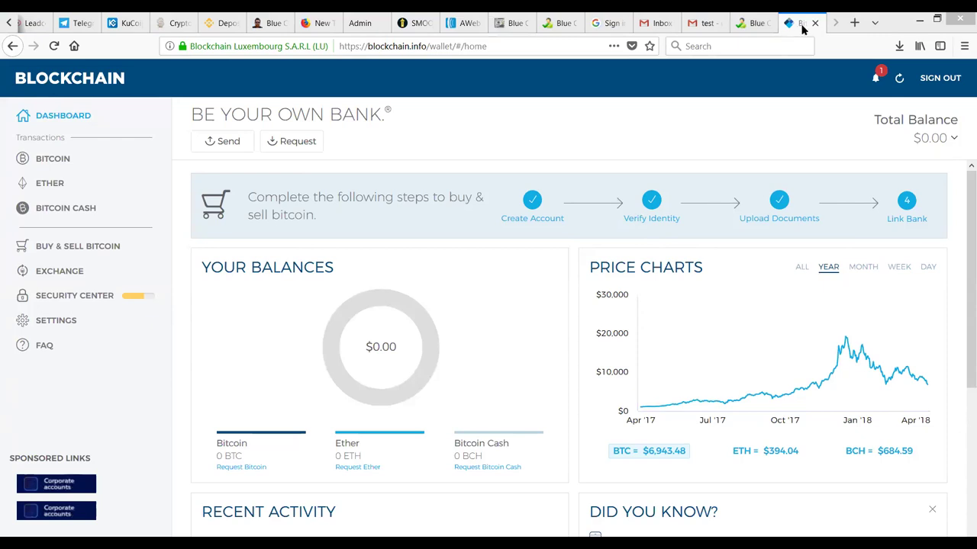
Scroll through KuCoin's BTC markets table and back, then switch to CoinMarketCap.
click(126, 23)
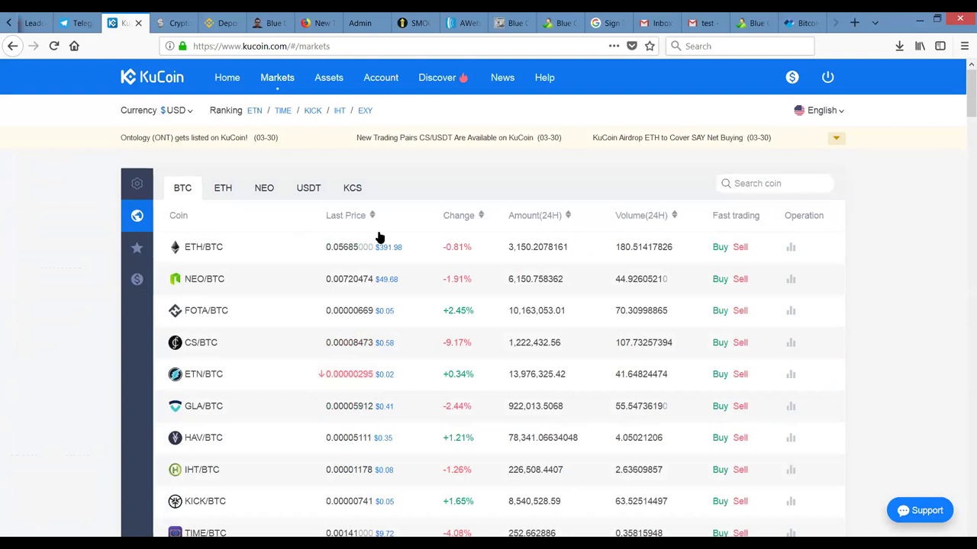
drag(964, 100, 963, 521)
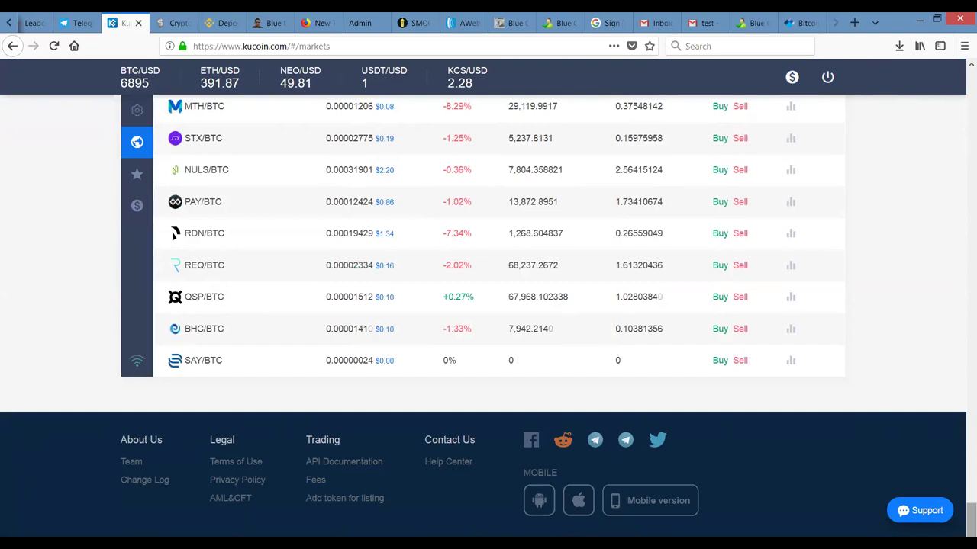
drag(963, 518, 963, 49)
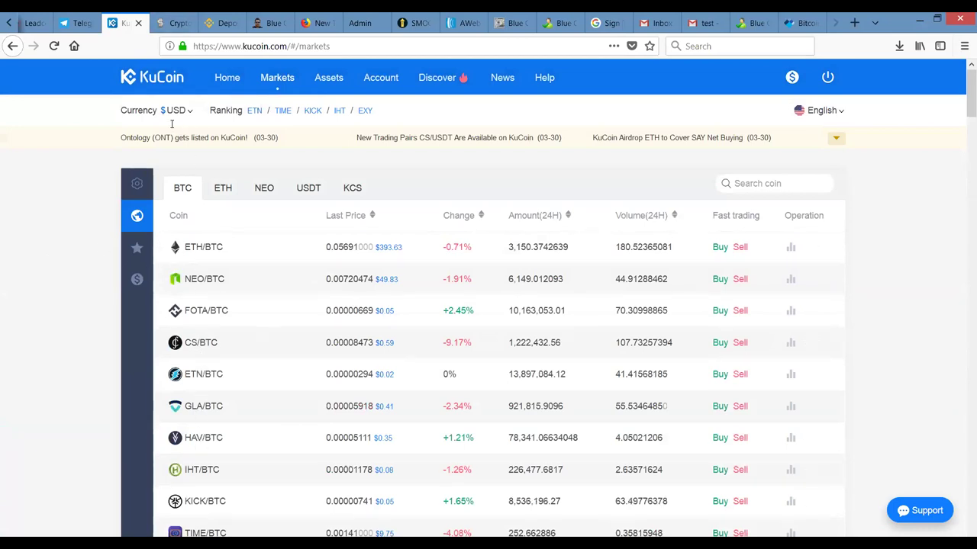
click(174, 23)
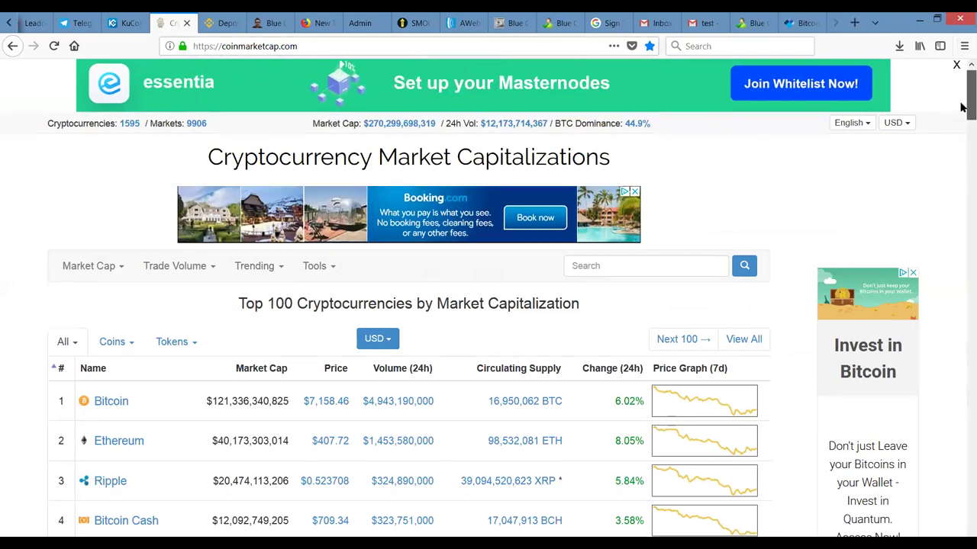
Scroll through CoinMarketCap's Top 100 ranking and back to the top, focusing the Search box.
scroll(962, 84, down, 20)
scroll(961, 349, down, 20)
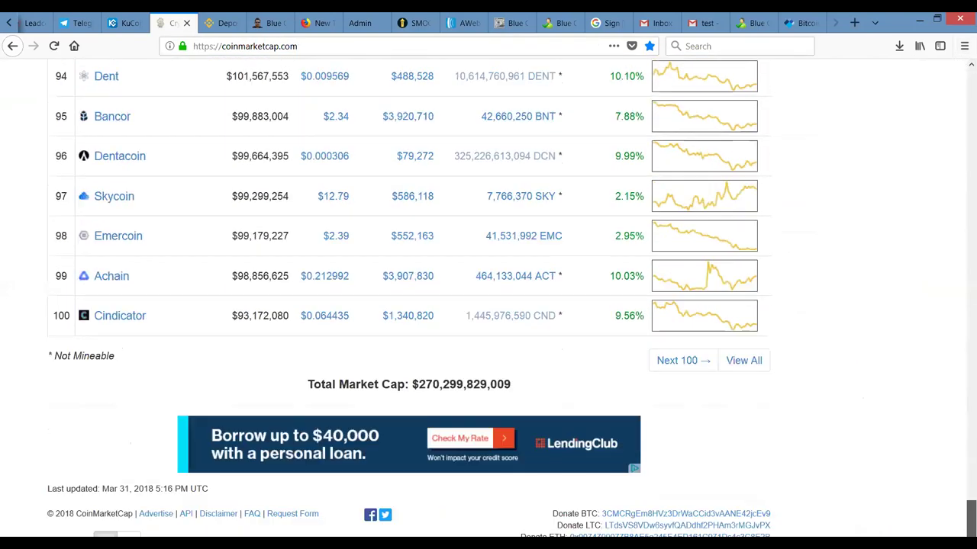
scroll(961, 405, up, 20)
scroll(962, 219, up, 10)
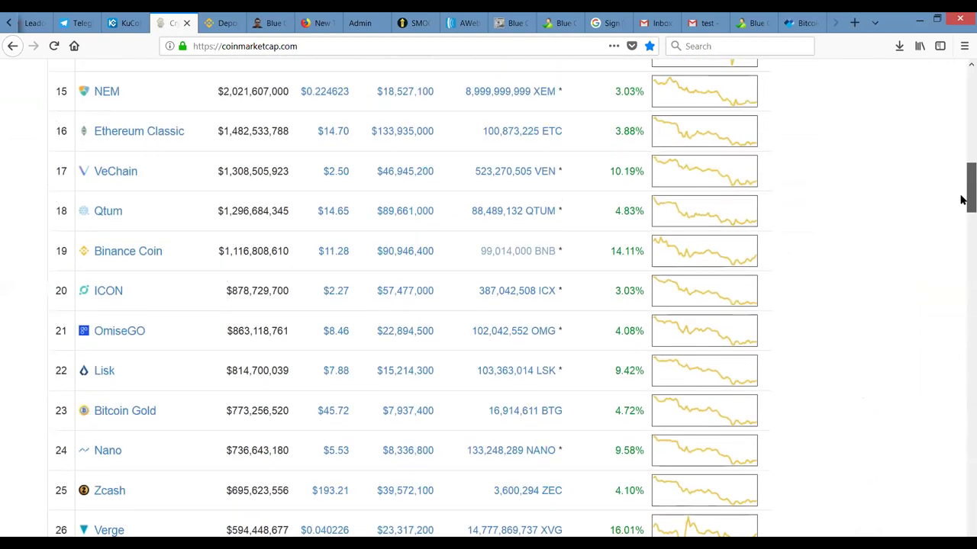
scroll(962, 192, up, 1)
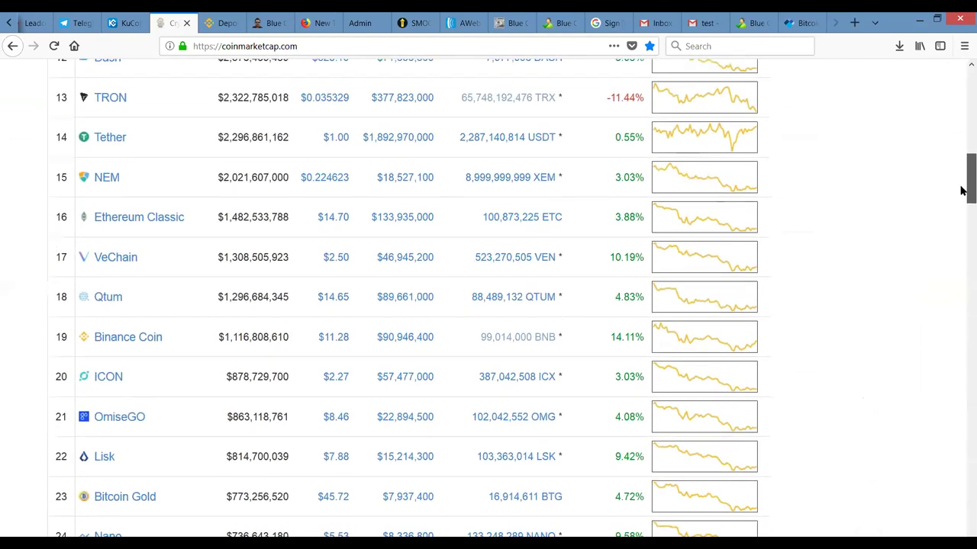
scroll(962, 190, up, 3)
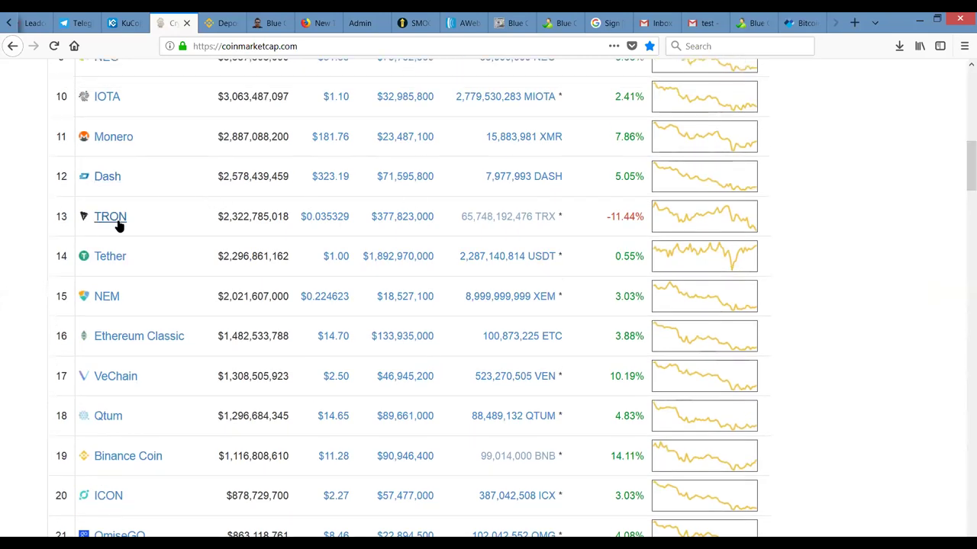
drag(963, 163, 962, 91)
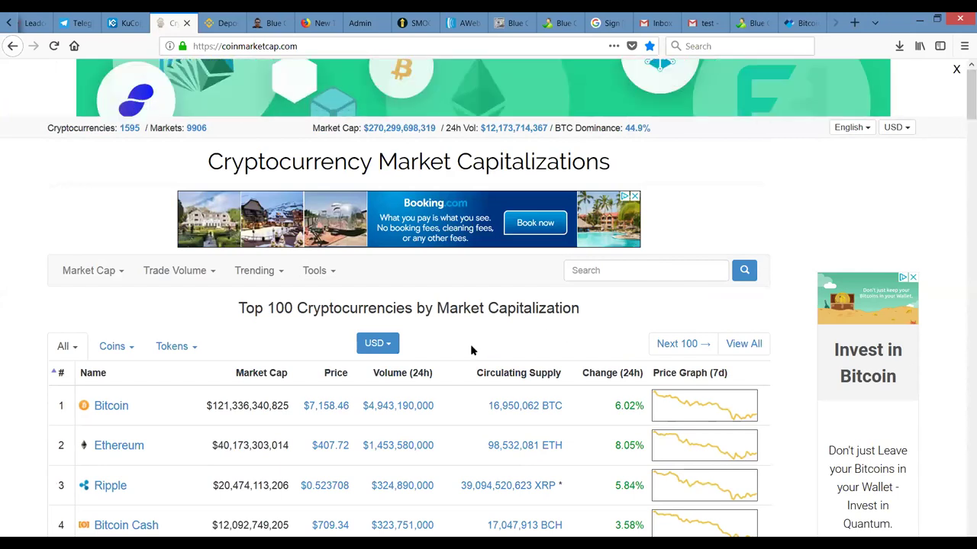
click(599, 276)
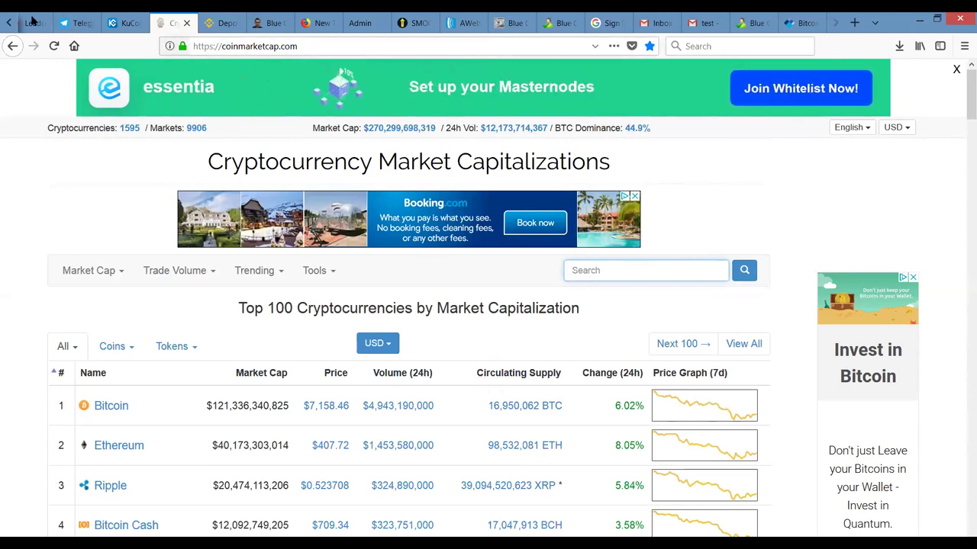
View the LeadCoin Telegram group, then scroll the tab strip back to KuCoin's Trade history.
click(74, 25)
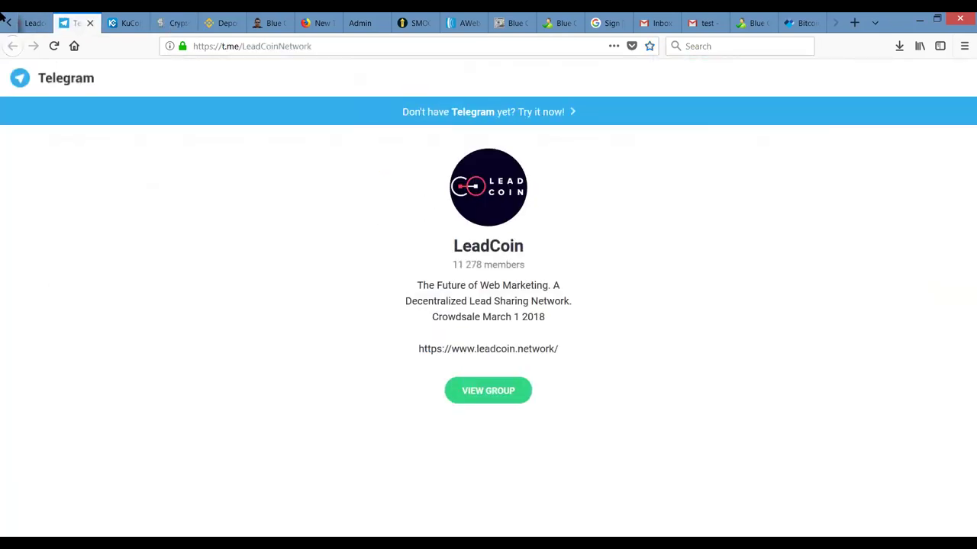
click(6, 26)
click(6, 25)
click(6, 25)
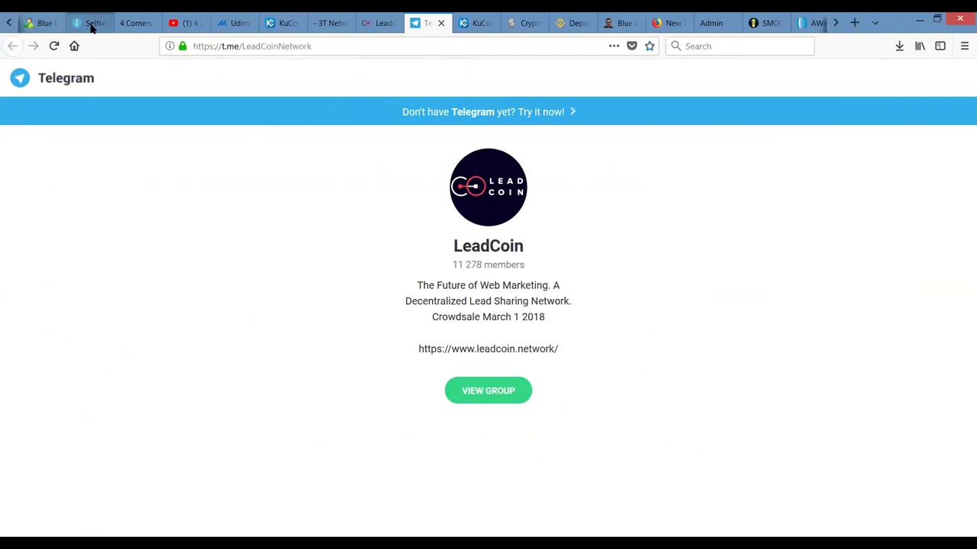
click(11, 24)
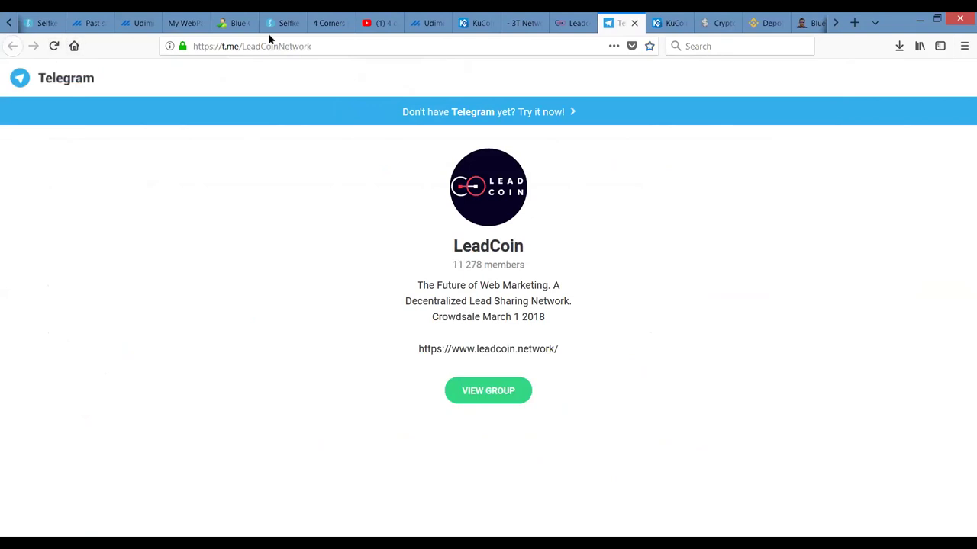
click(466, 29)
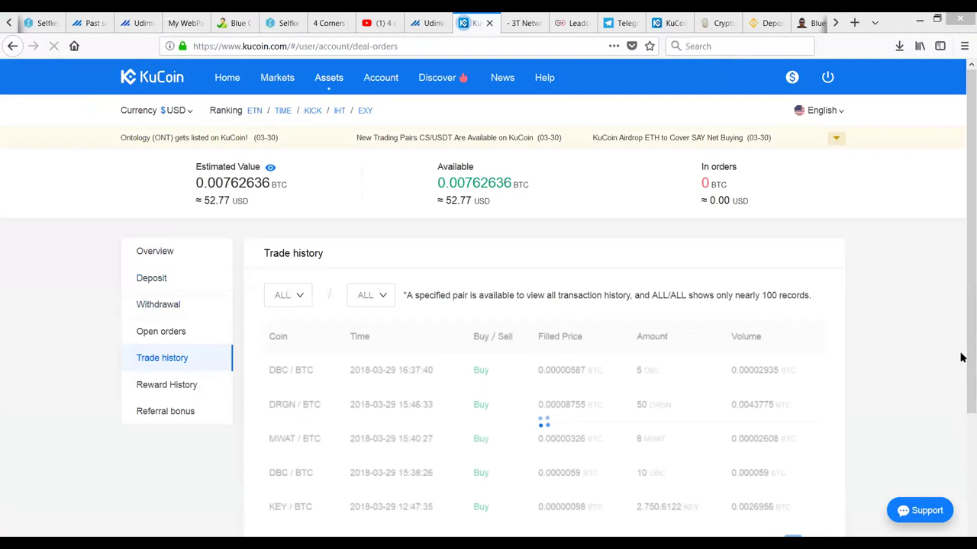
Review the five 2018-03-29 BTC-pair buys, then switch to the 3TNetworks tab.
scroll(962, 360, down, 3)
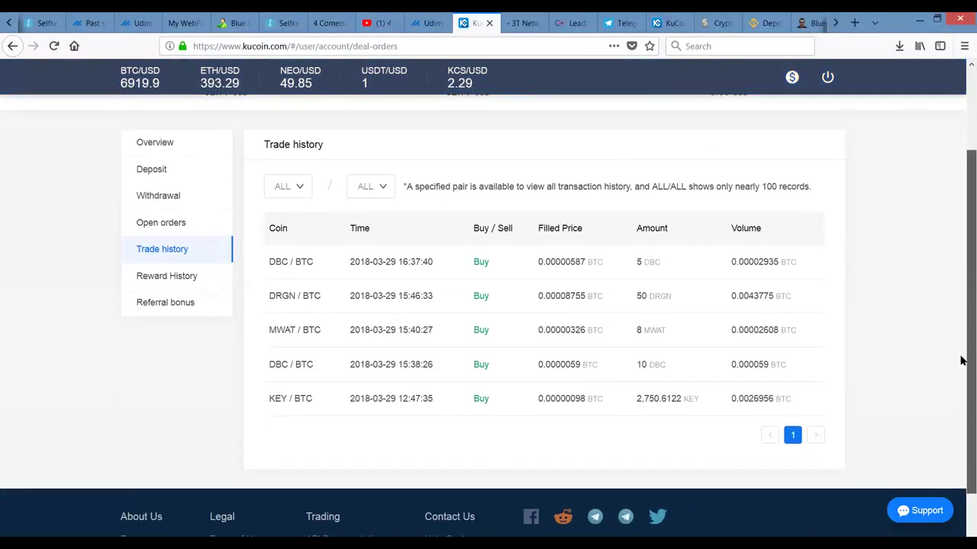
scroll(961, 360, up, 3)
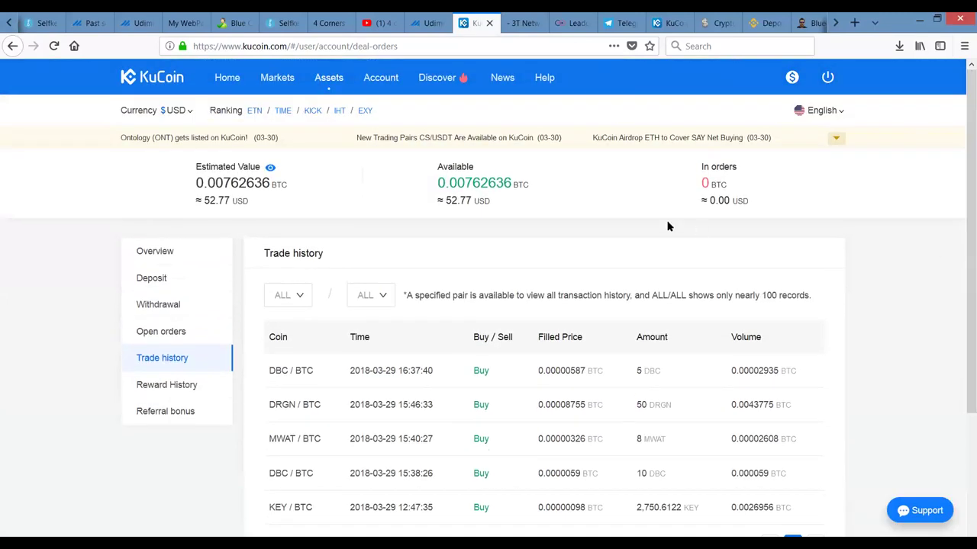
click(521, 23)
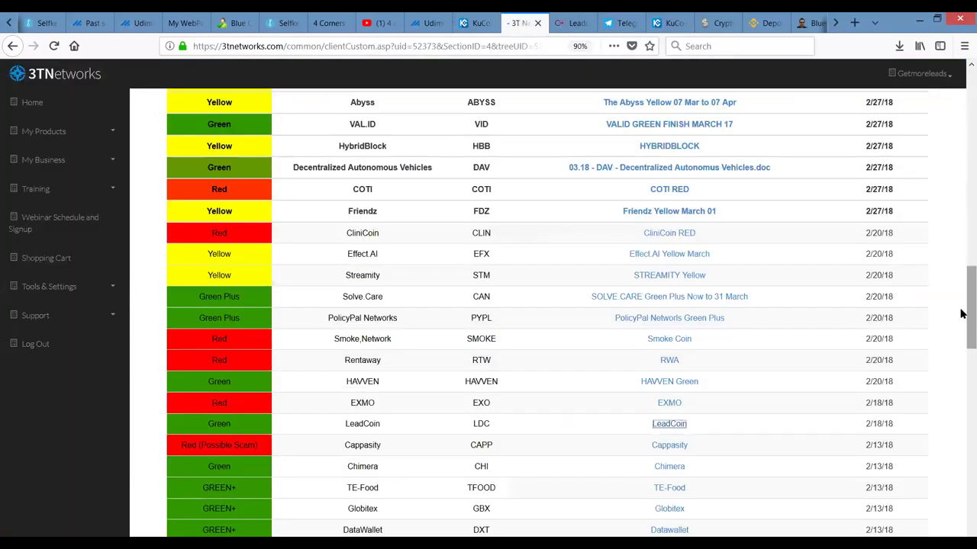
Scroll to the top of the ICO Reports ratings and expand My Products in the sidebar.
drag(961, 314, 962, 140)
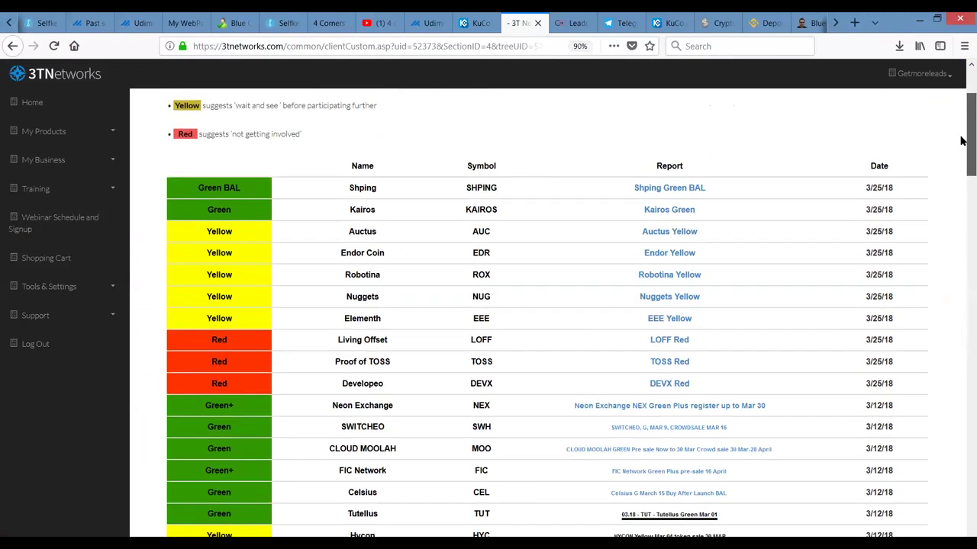
drag(961, 140, 961, 148)
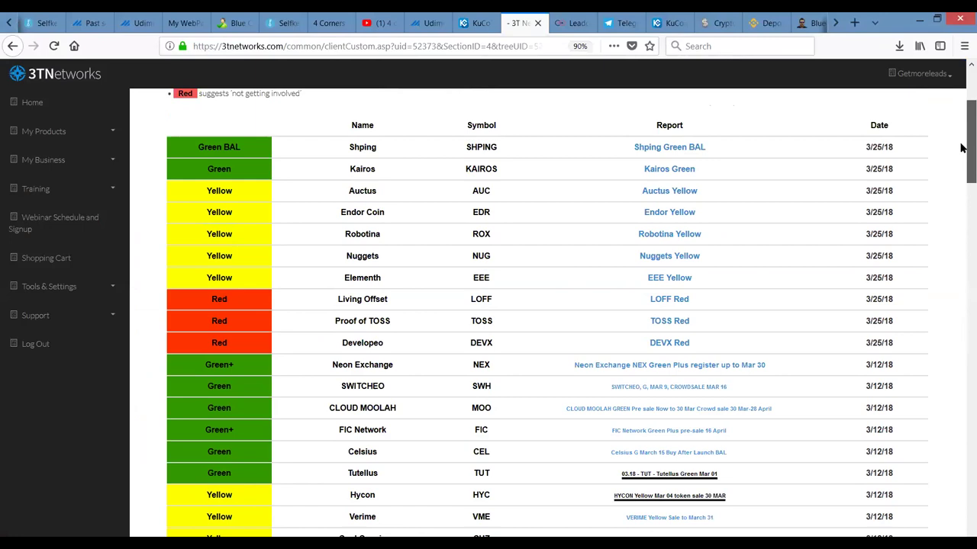
drag(961, 148, 963, 77)
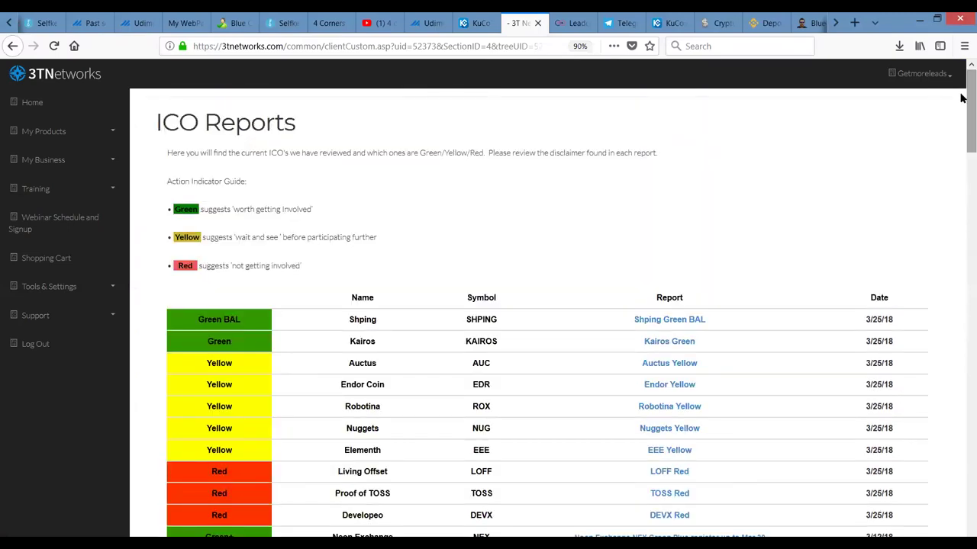
click(42, 135)
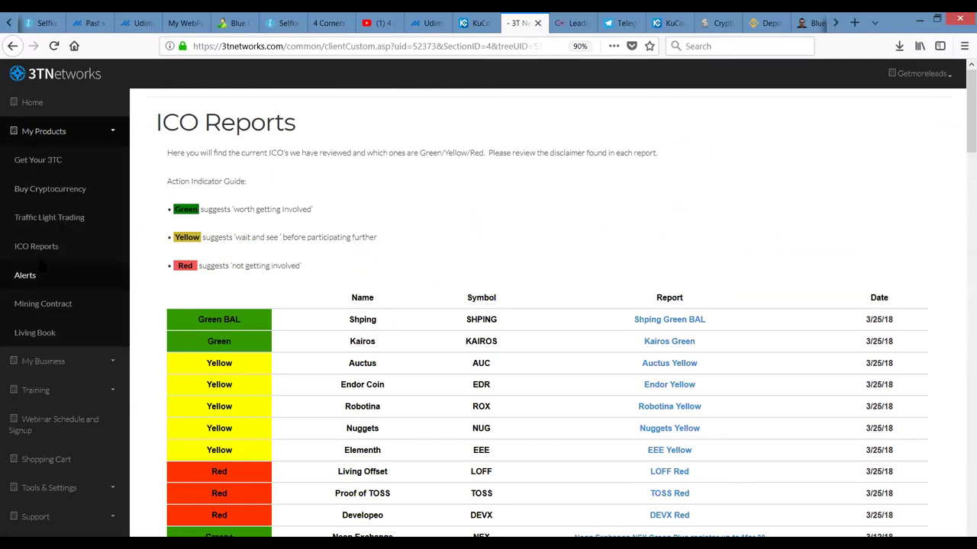
Dismiss the payment reminder and reach the Traffic Light Trading members page through My Products.
click(42, 219)
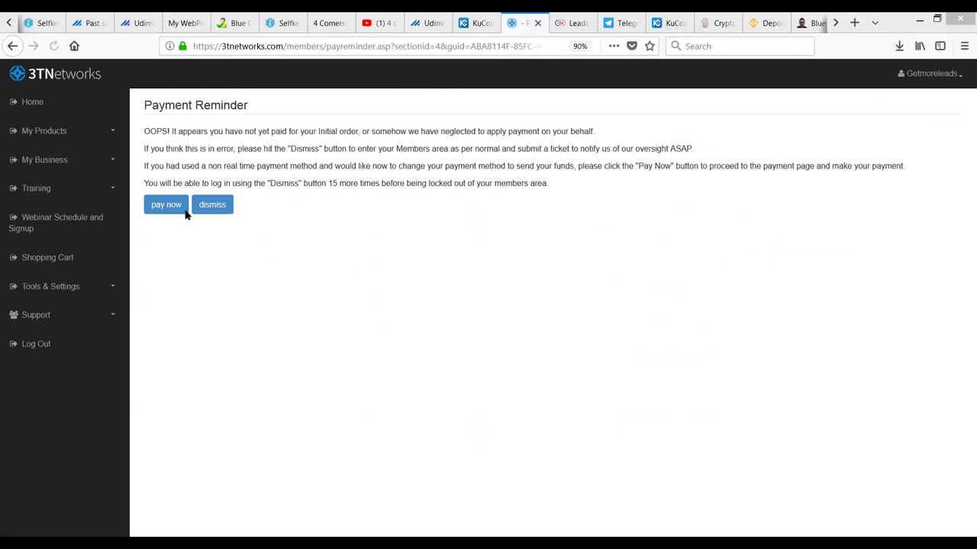
click(209, 207)
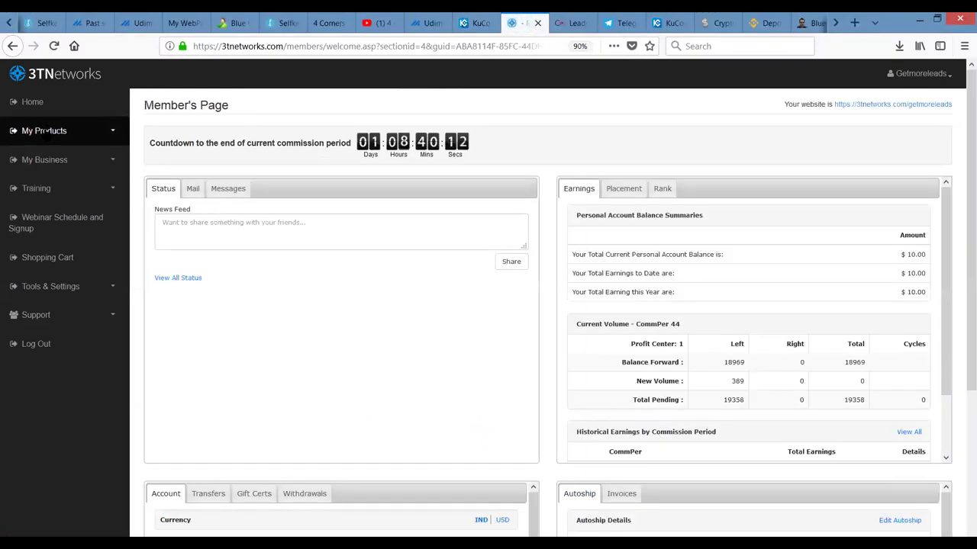
click(45, 130)
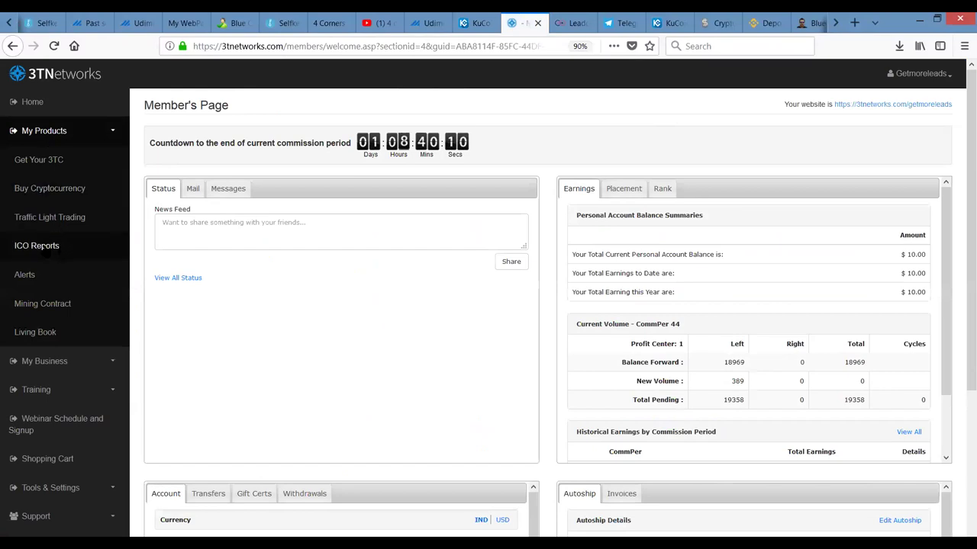
click(47, 221)
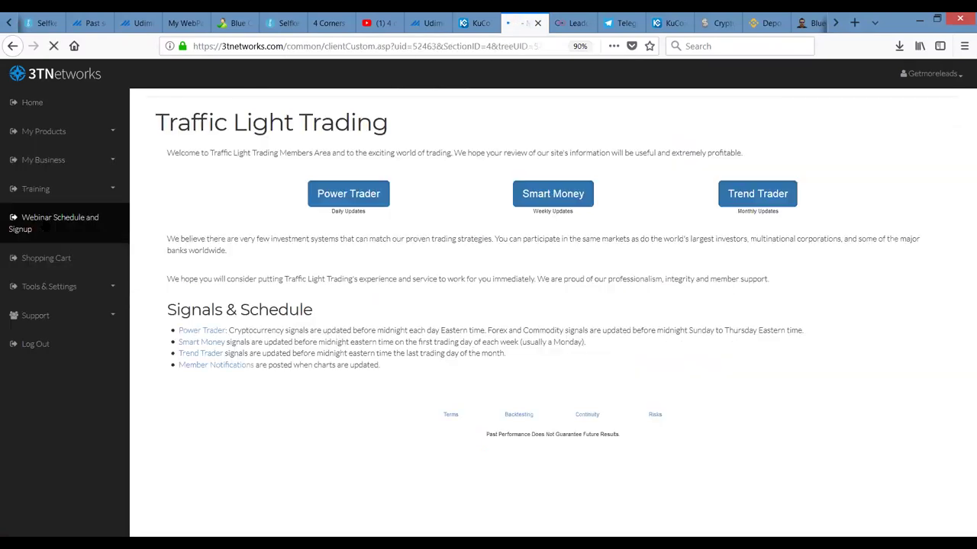
Open the Power Trader daily signals showing red Bitcoin, Ethereum and Litecoin.
click(353, 203)
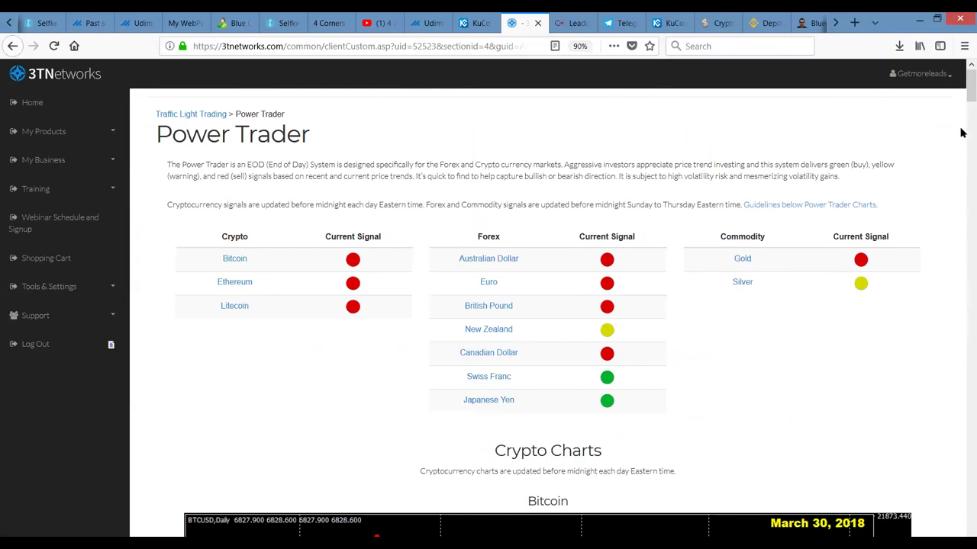
Scroll to the March 30, 2018 Bitcoin BTCUSD daily chart, then switch back to the KuCoin tab.
drag(963, 87, 964, 115)
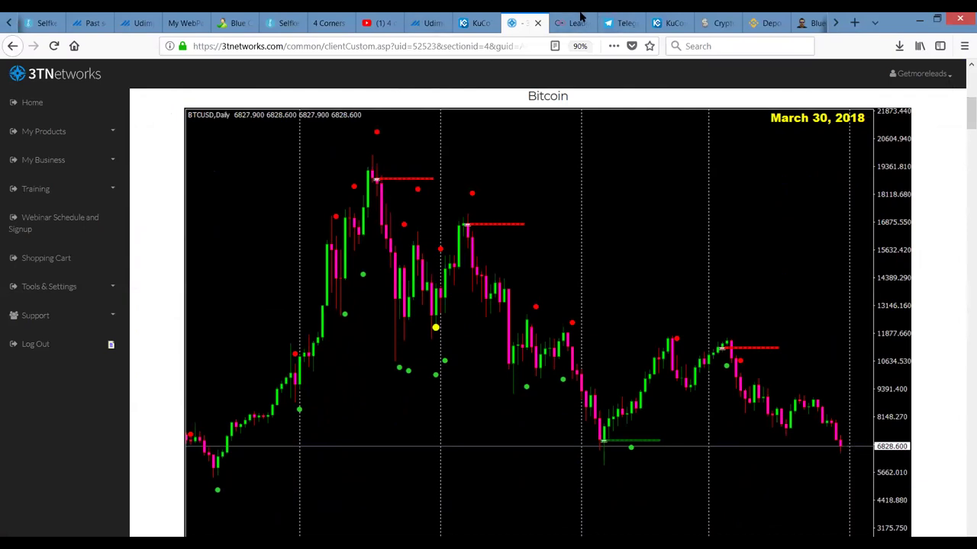
click(479, 23)
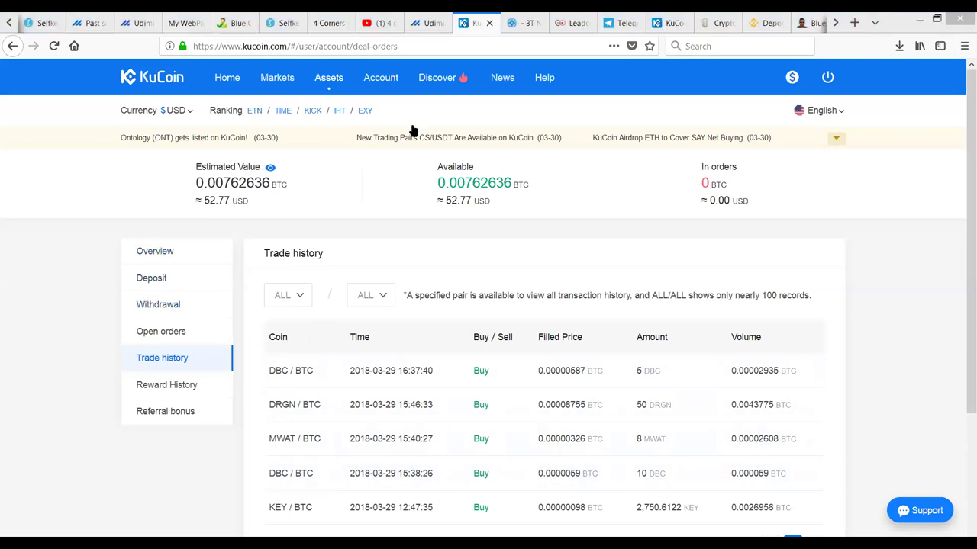
Open KuCoin's Markets list of BTC pairs and select the Search coin box.
click(277, 79)
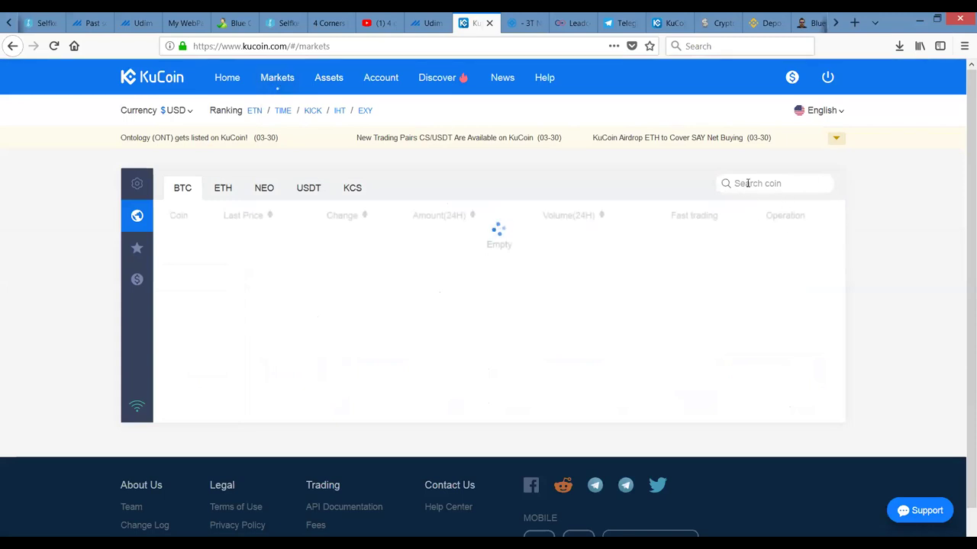
click(747, 183)
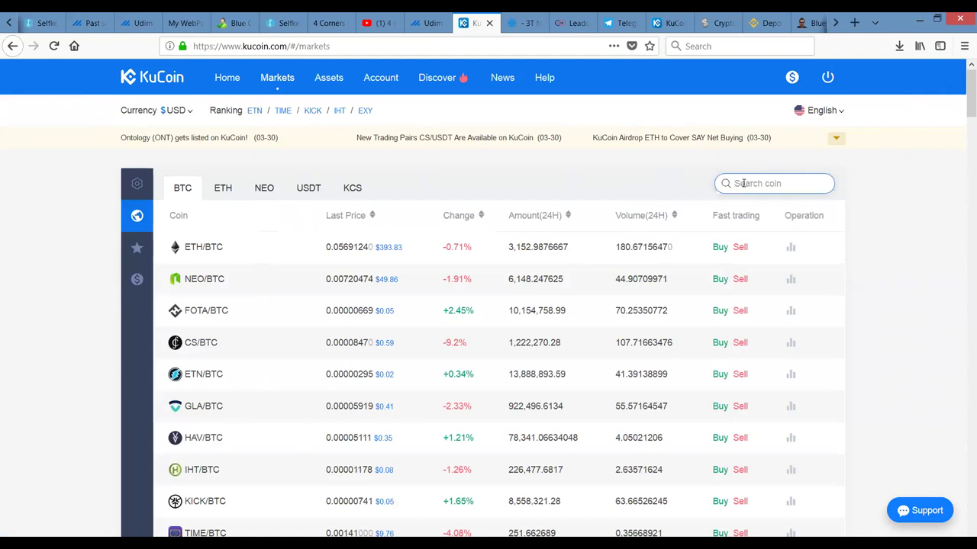
Search the markets for 'usd' and 'dollars', then clear the search to list all BTC pairs.
click(744, 183)
text(usd)
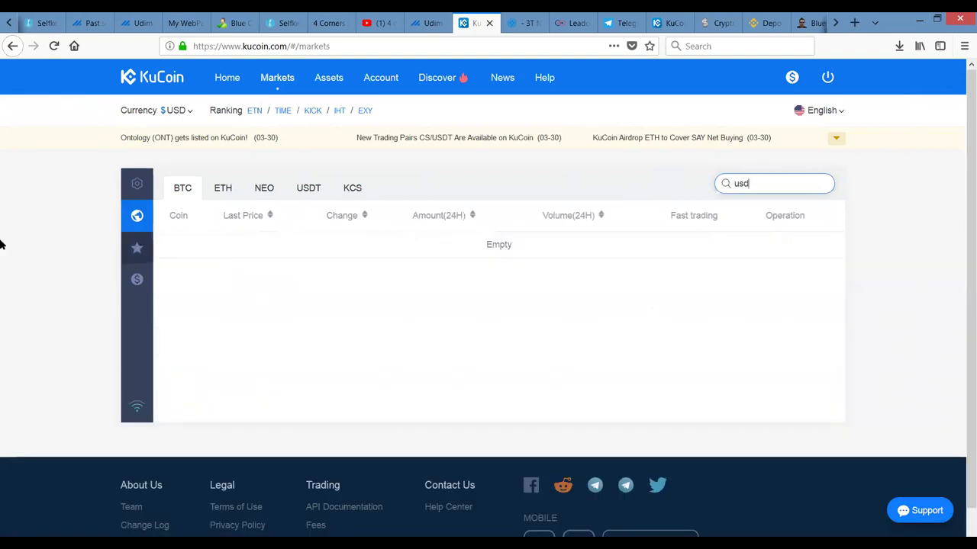
key(BackSpace)
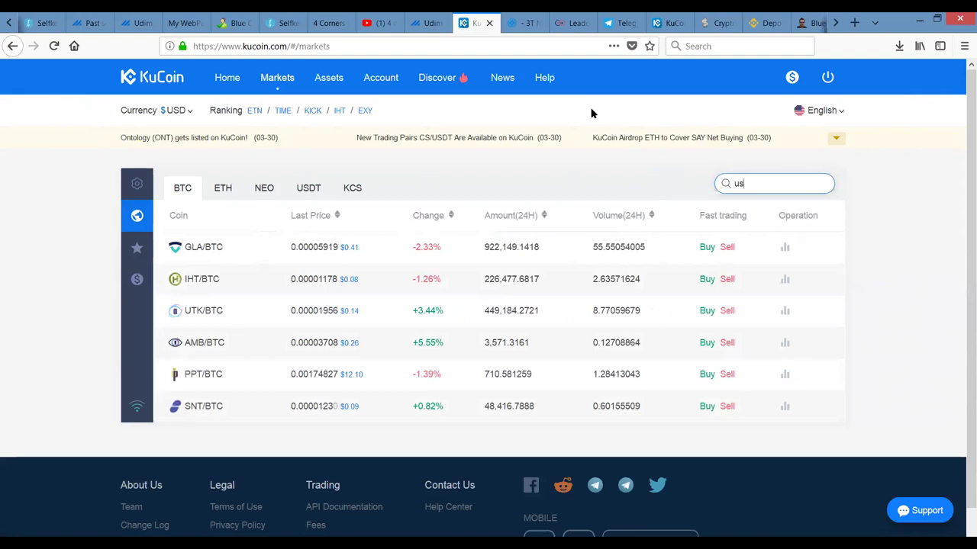
key(BackSpace)
key(BackSpace)
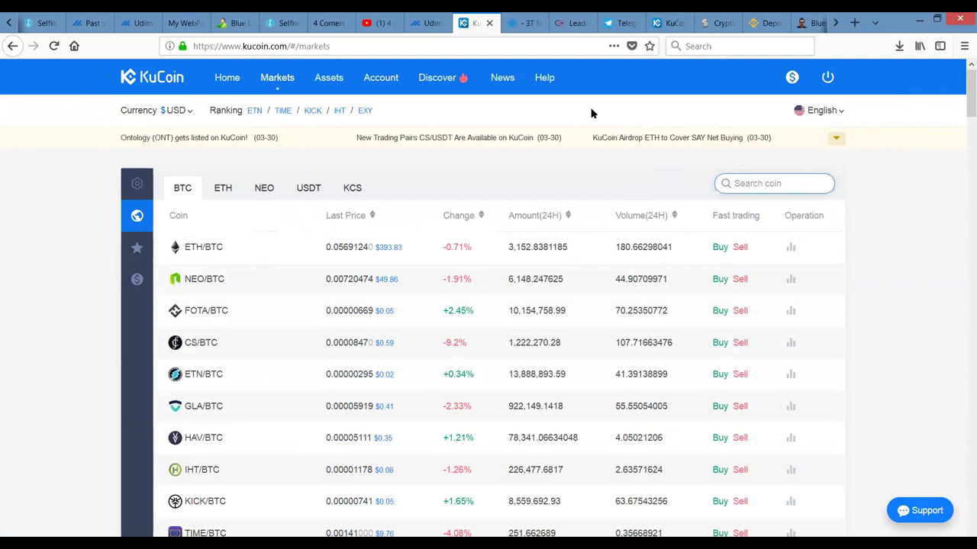
text(dollars)
key(BackSpace)
key(BackSpace)
key(BackSpace)
key(BackSpace)
key(BackSpace)
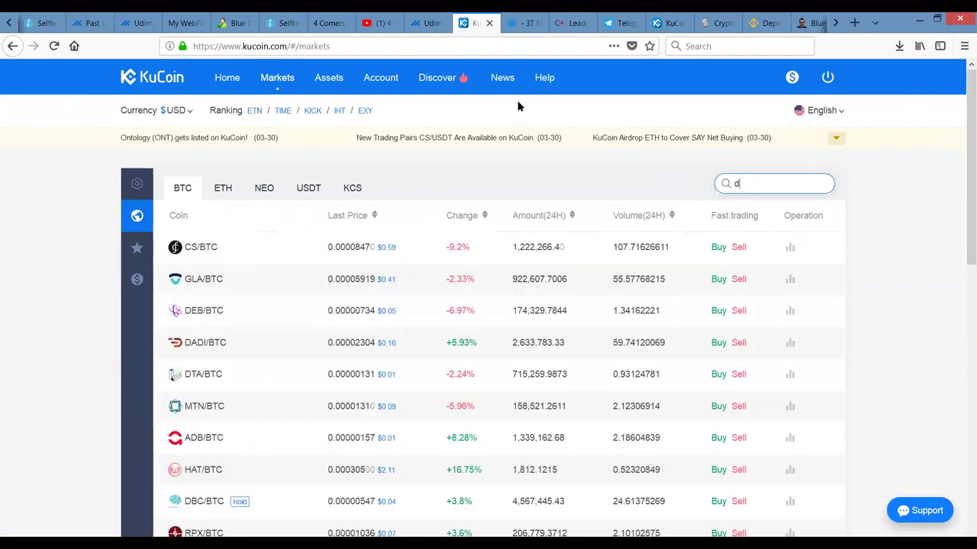
key(BackSpace)
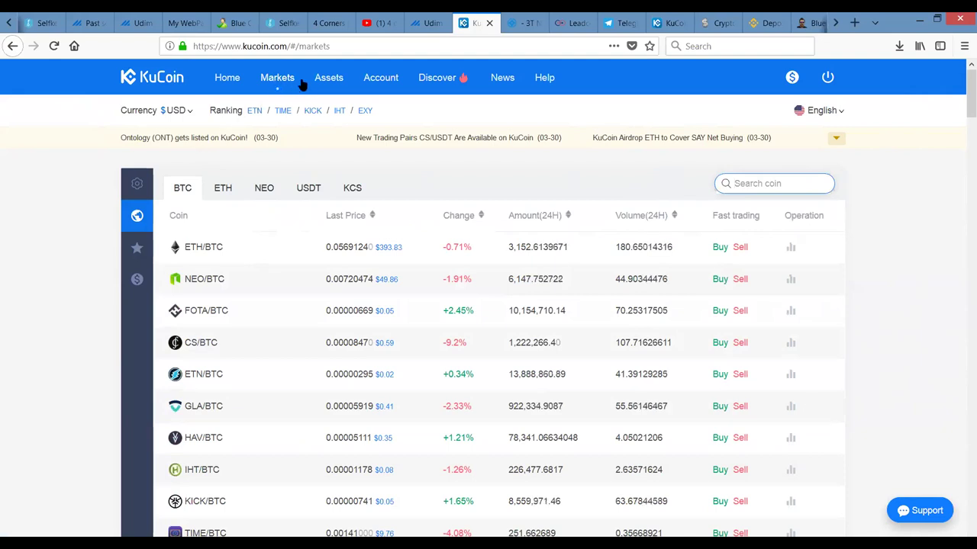
Review the coin balances on the Assets overview and return to the 3TNetworks Bitcoin chart.
click(324, 82)
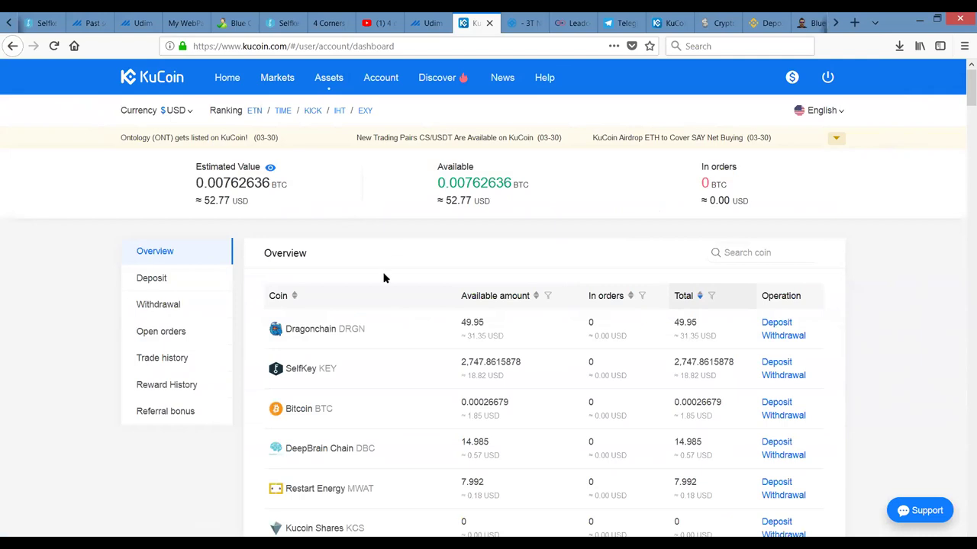
drag(967, 99, 576, 40)
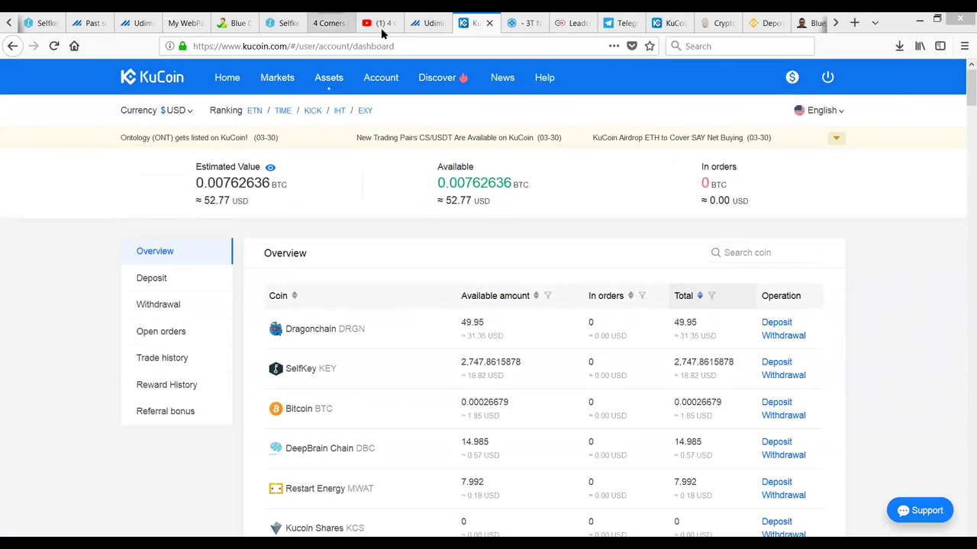
click(511, 25)
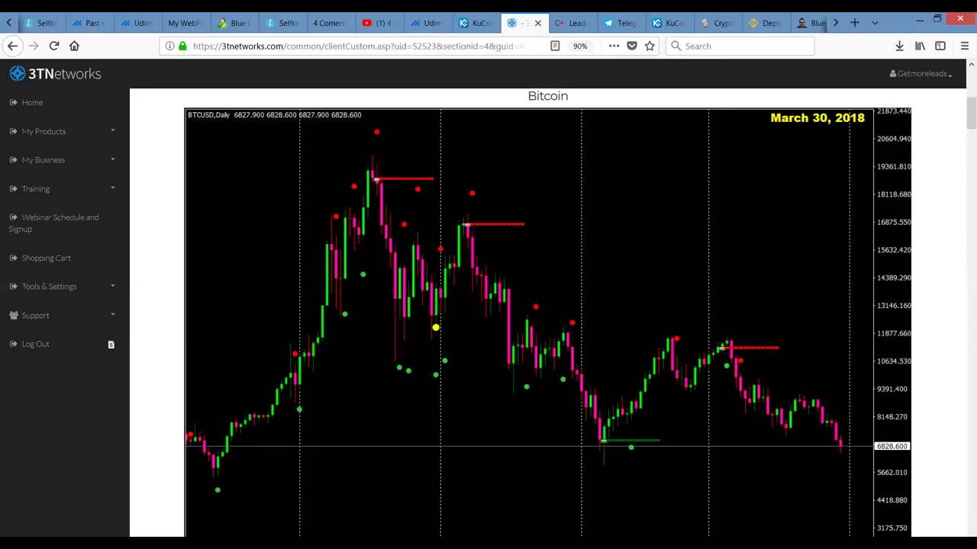
drag(962, 116, 962, 83)
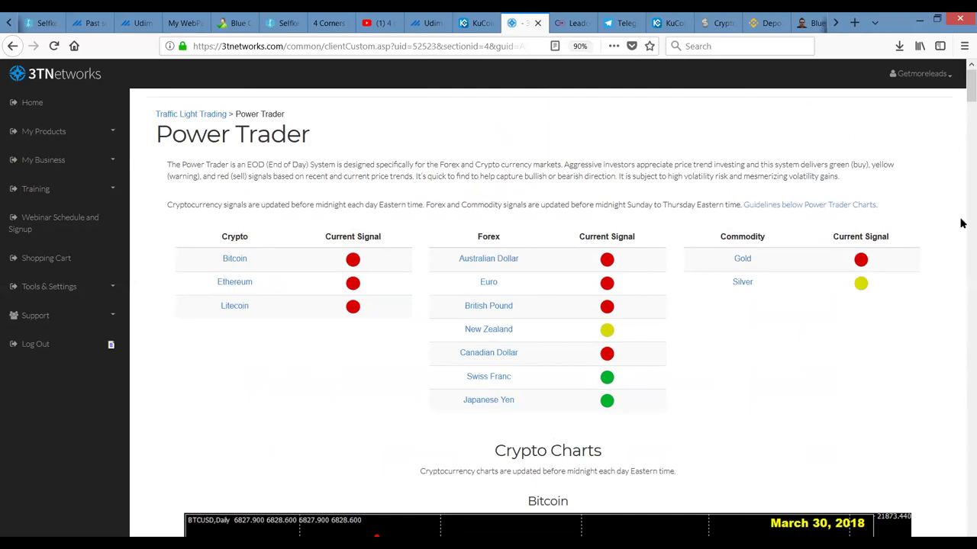
mouse_move(962, 90)
mouse_down()
mouse_move(962, 122)
mouse_move(962, 105)
mouse_up()
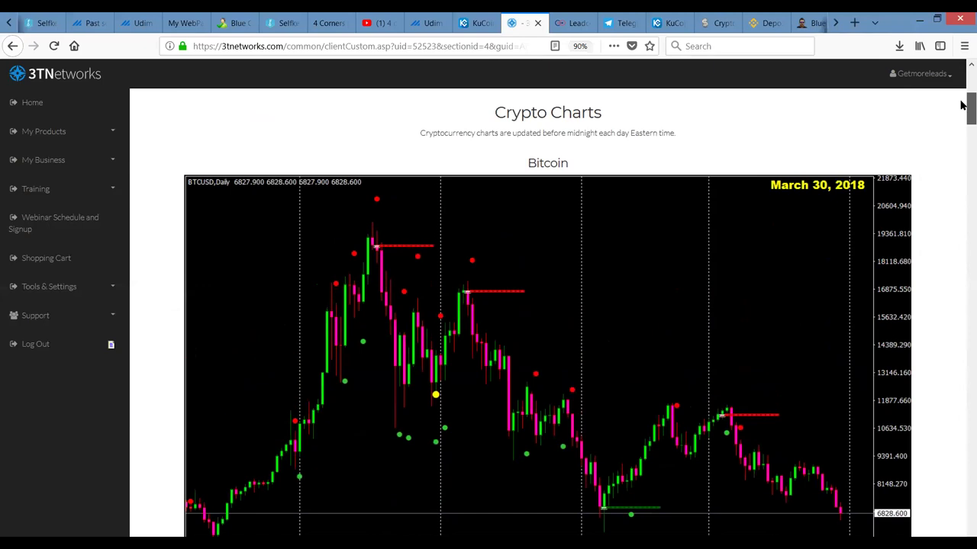
scroll(961, 105, up, 3)
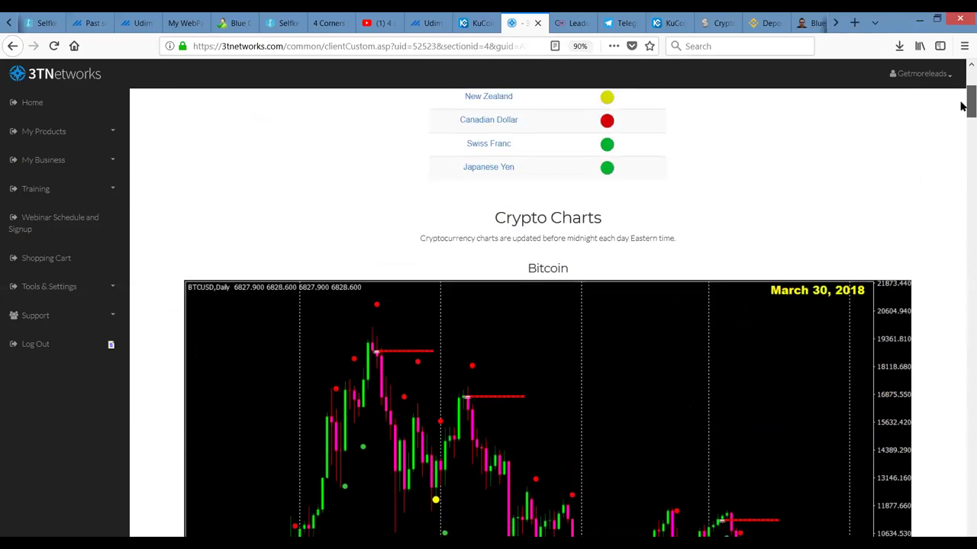
scroll(961, 107, down, 1)
drag(961, 107, 961, 86)
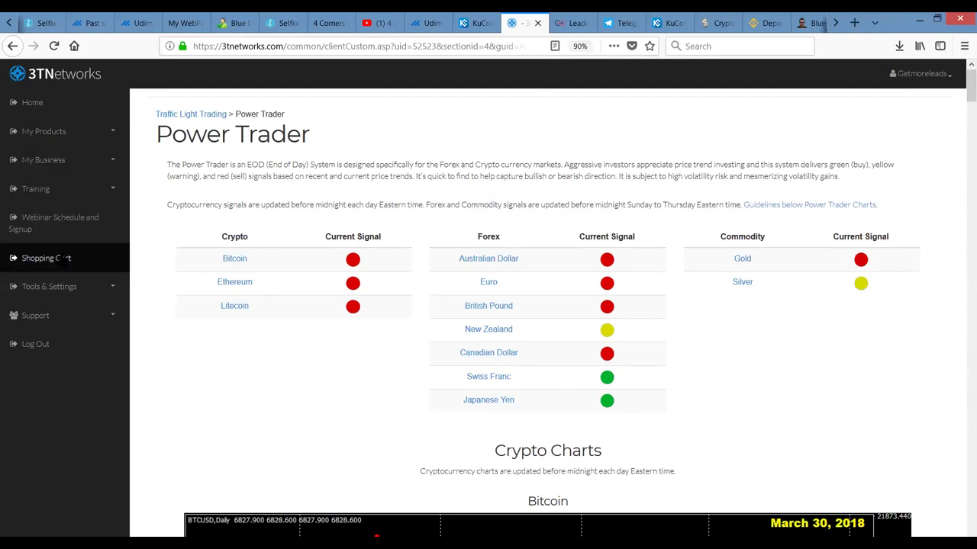
Open the Mining Contract dashboard in a new tab, then show the Get Your 3TC Nem wallet guide.
click(57, 141)
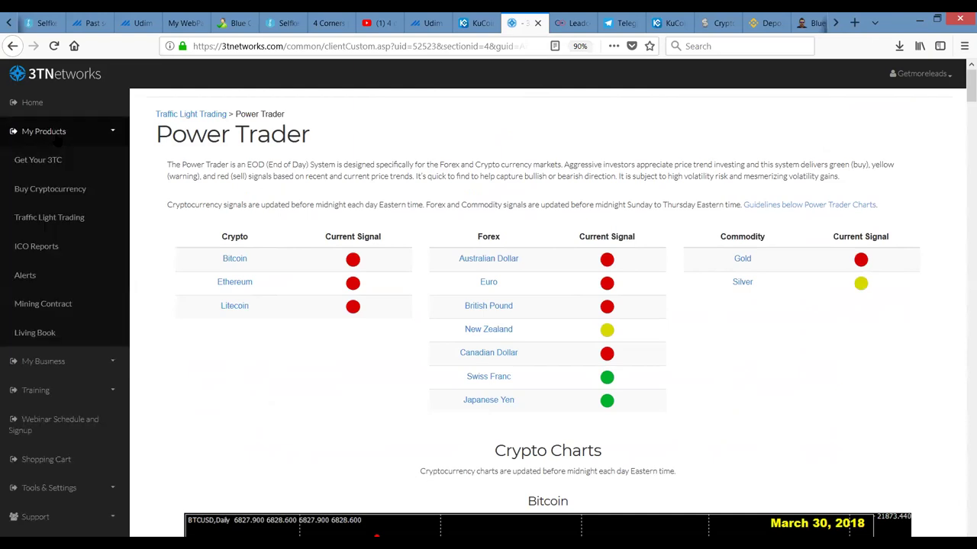
click(36, 304)
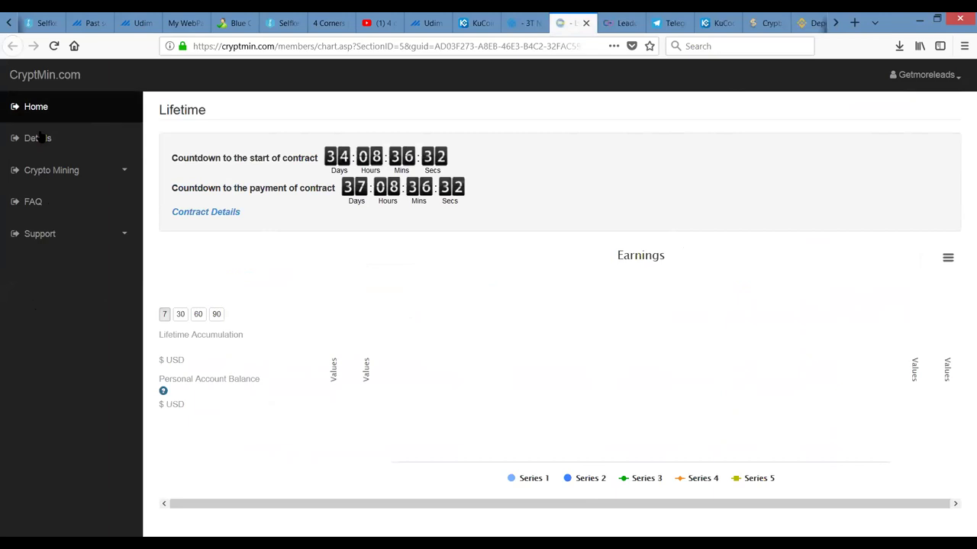
click(511, 23)
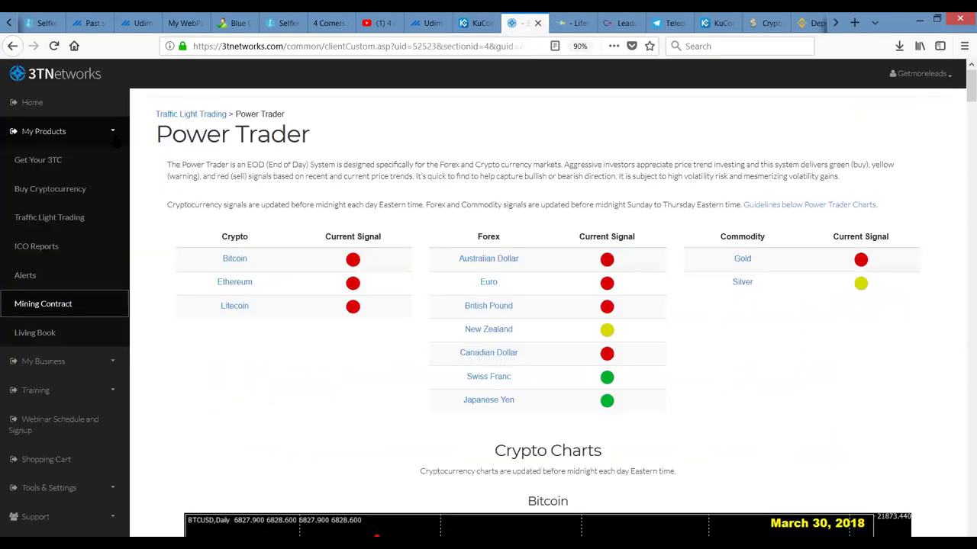
click(32, 162)
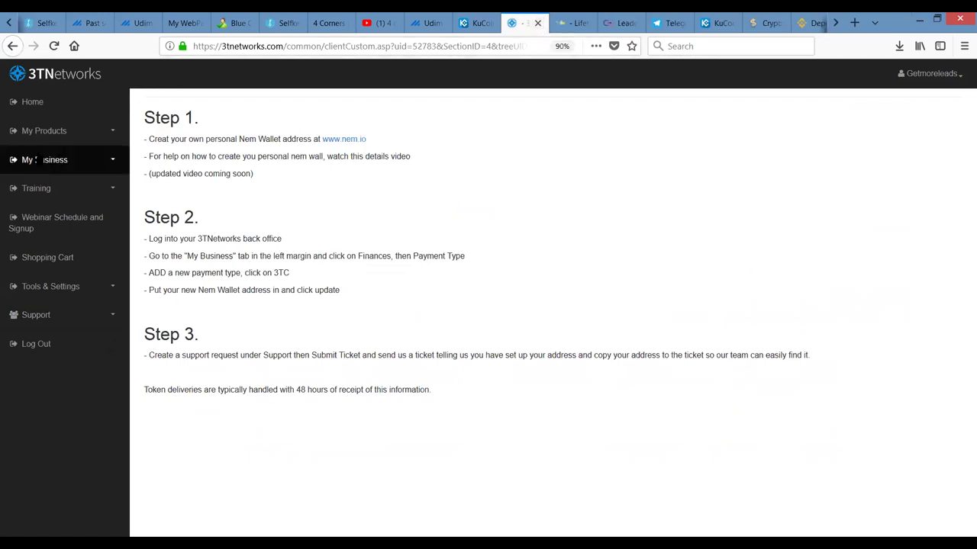
Open ICO Reports, scroll to the Green Plus SelfKey row and open SelfKey-G.pdf.
click(44, 131)
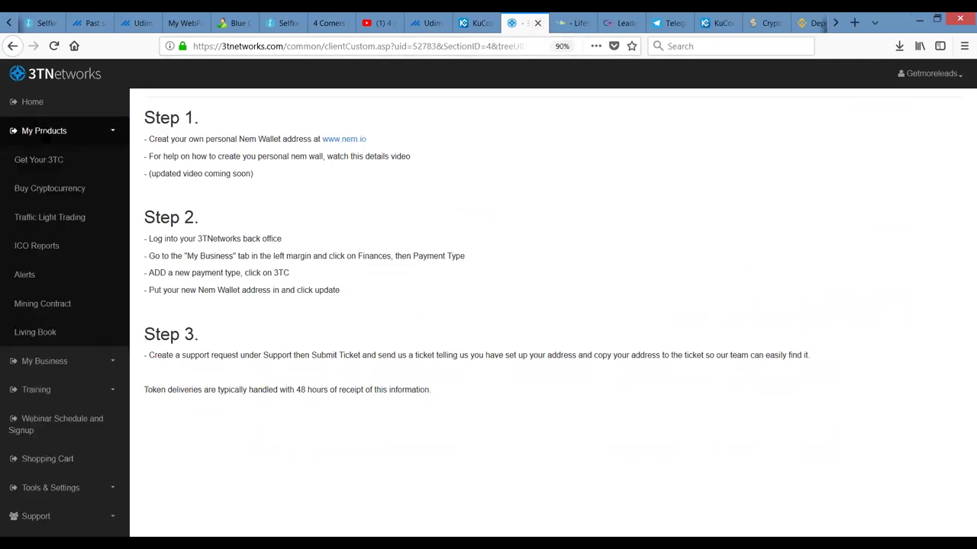
click(38, 247)
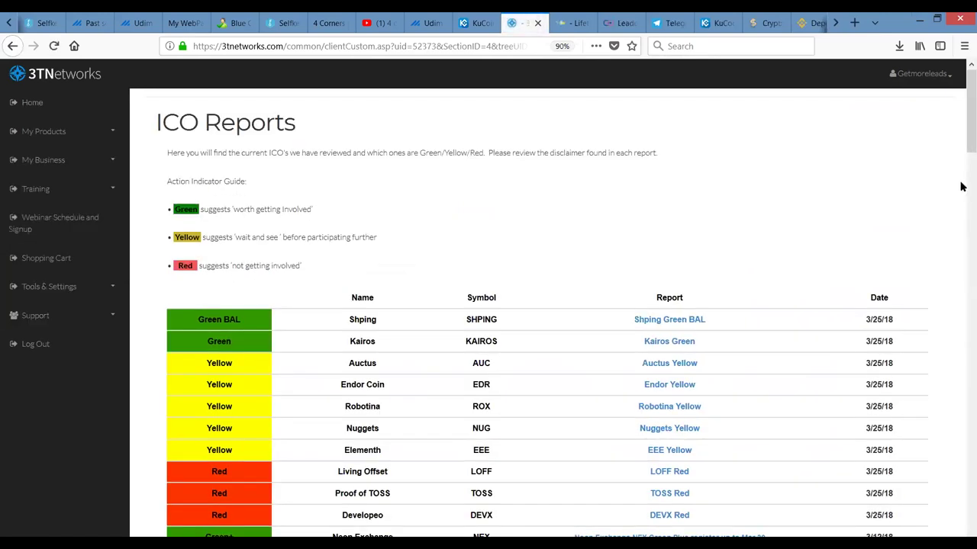
drag(963, 147, 963, 372)
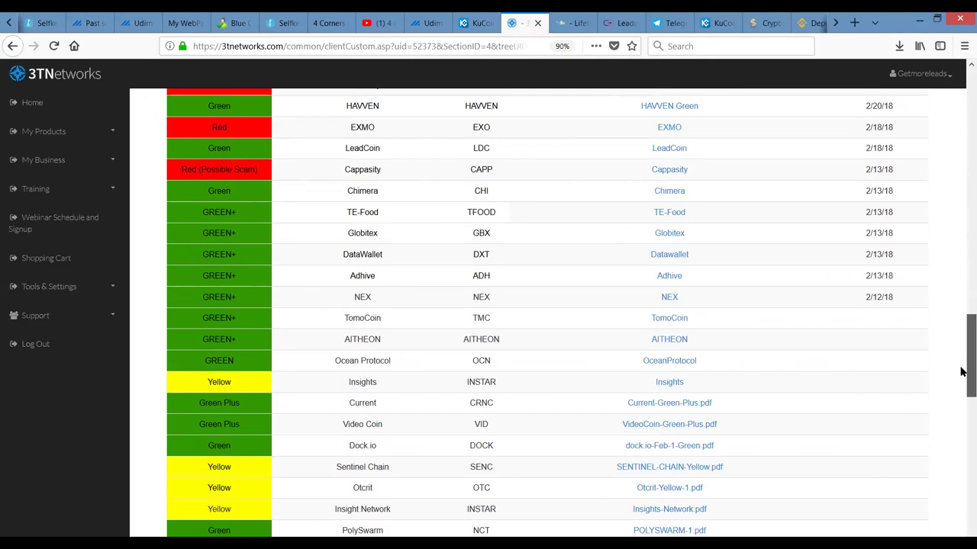
drag(961, 372, 961, 455)
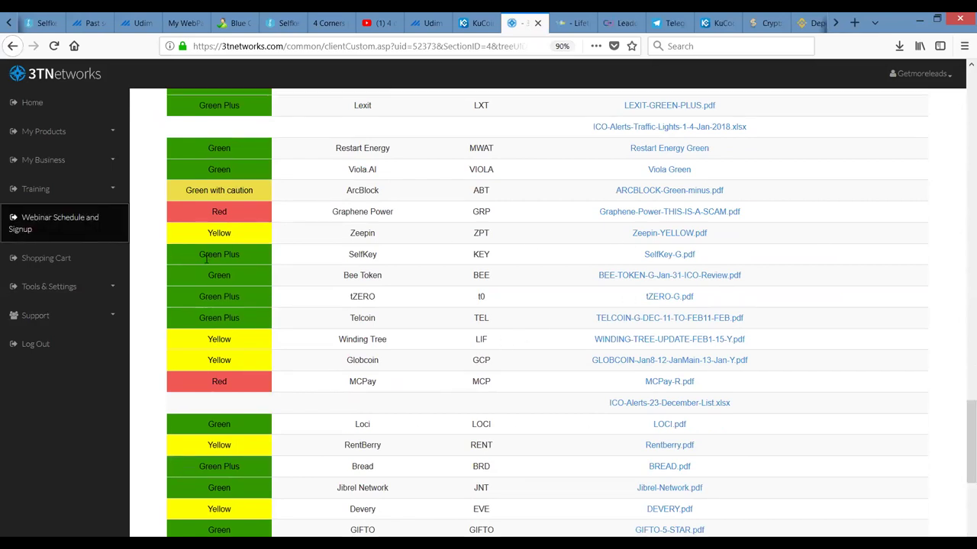
drag(186, 256, 666, 255)
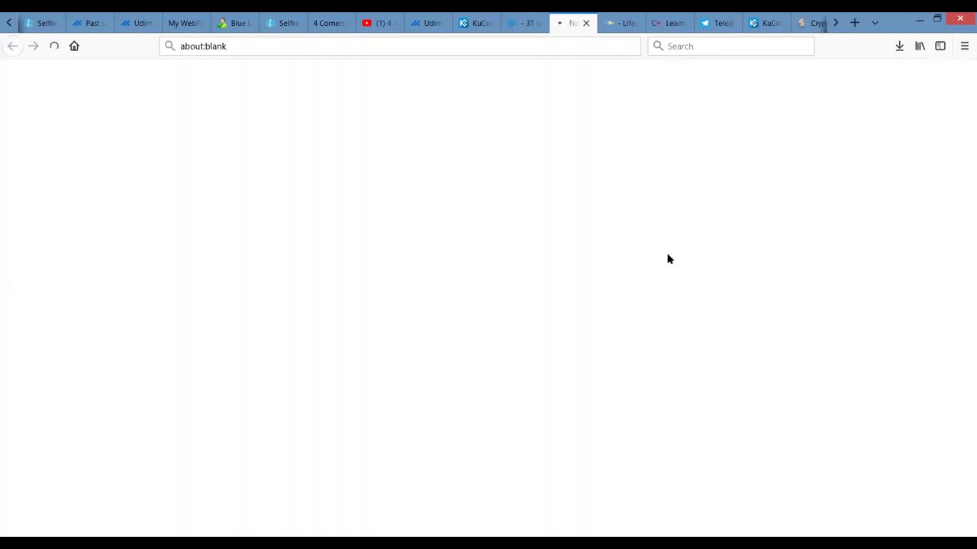
click(668, 254)
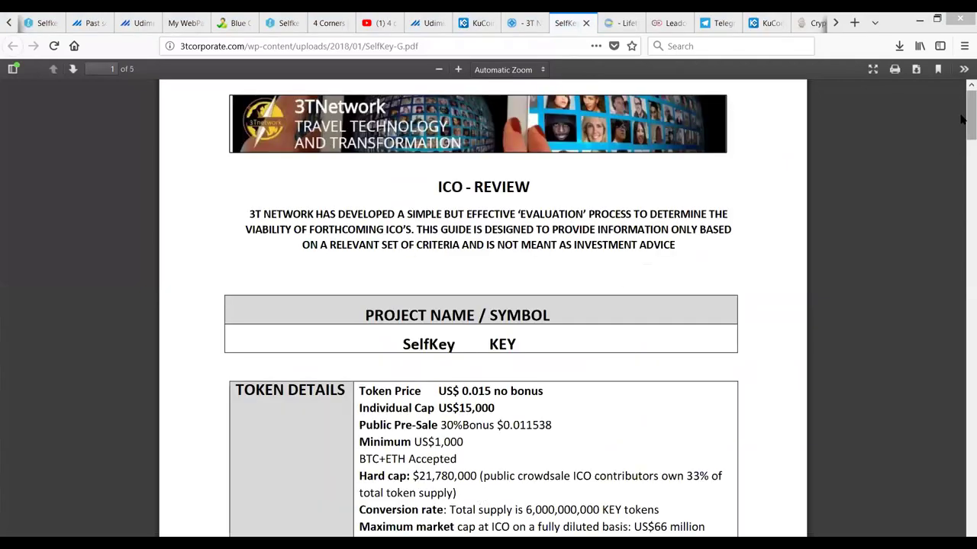
Read through the SelfKey-G.pdf token details and road map, then switch to KuCoin's markets.
scroll(963, 118, down, 1)
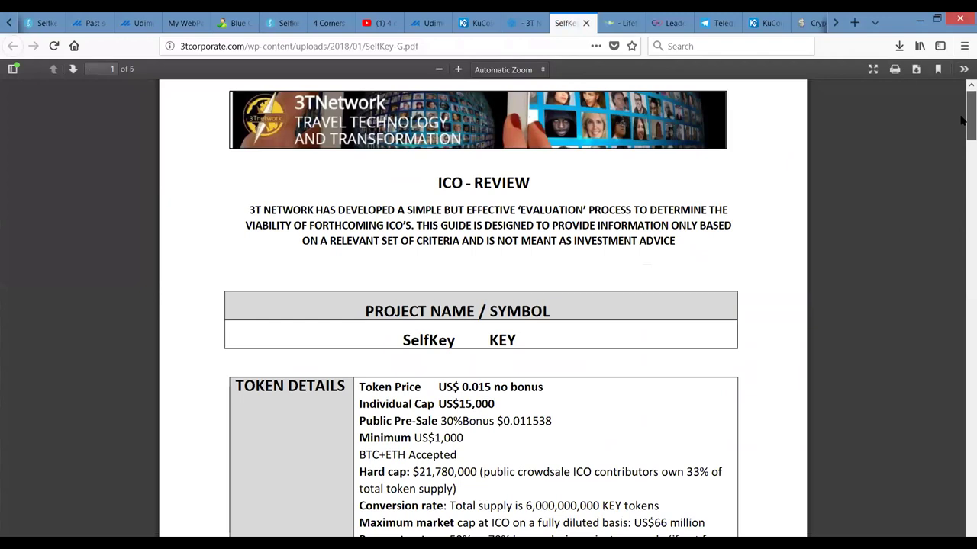
scroll(963, 122, down, 3)
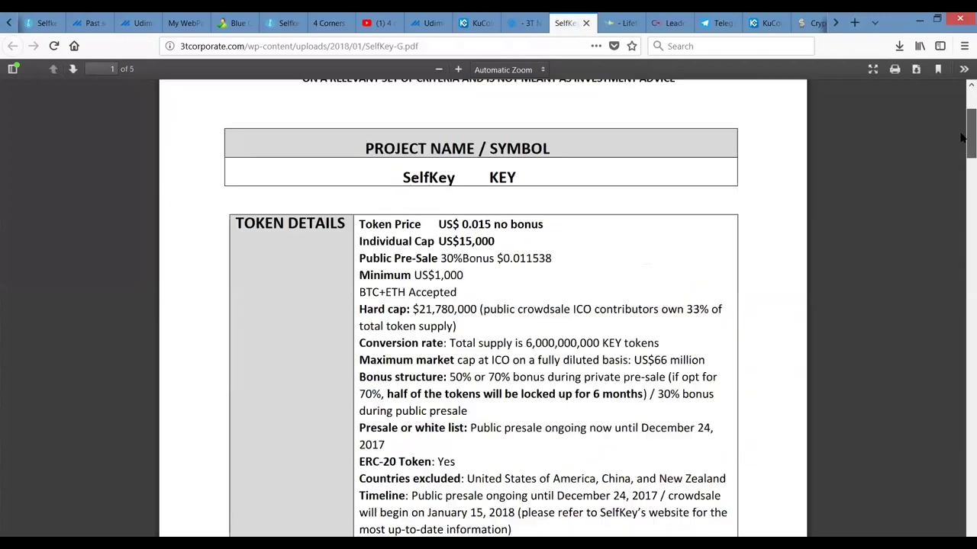
scroll(963, 148, down, 2)
mouse_move(962, 158)
mouse_down()
mouse_move(963, 218)
mouse_move(963, 146)
mouse_up()
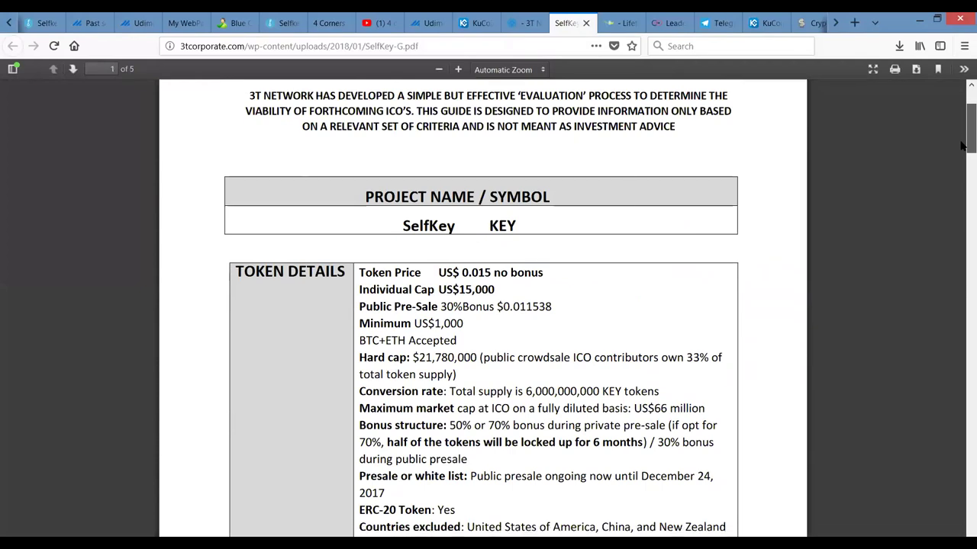
scroll(963, 157, down, 10)
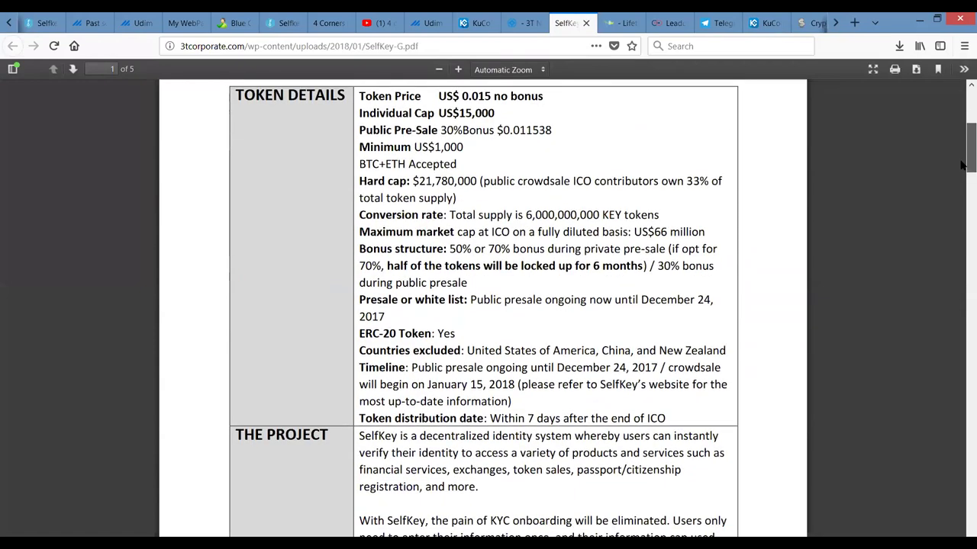
scroll(963, 269, down, 10)
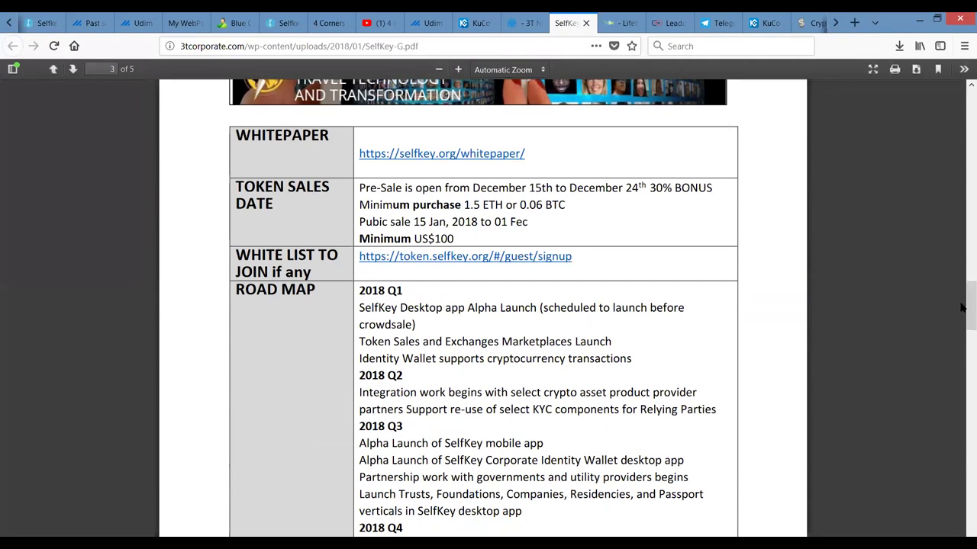
scroll(963, 312, down, 1)
drag(961, 311, 958, 81)
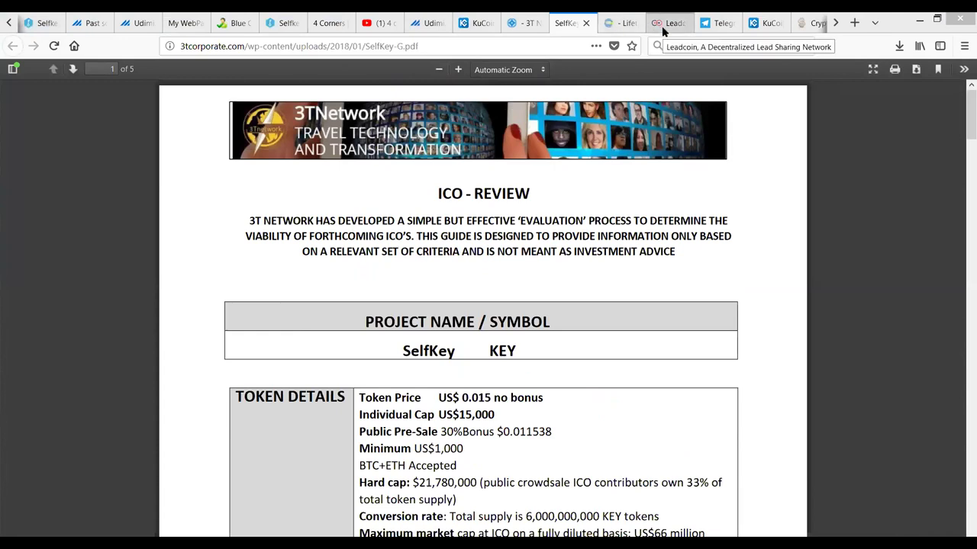
click(762, 27)
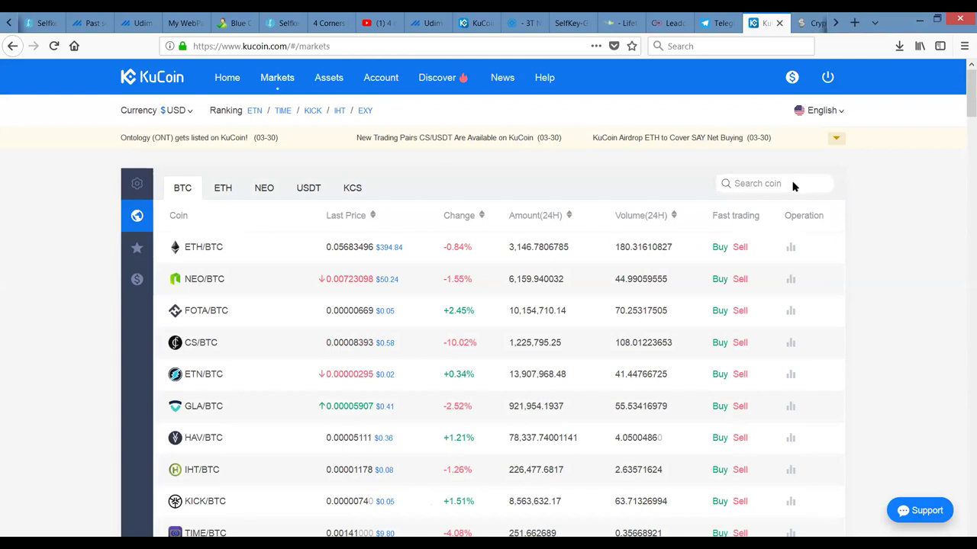
Search KuCoin markets for 'key' and open the KEY/BTC trading view.
click(767, 185)
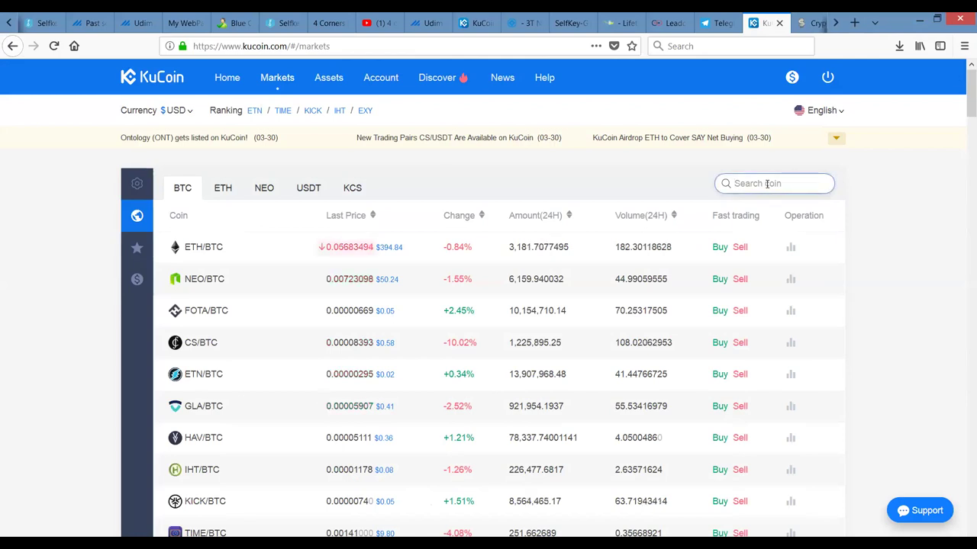
text(key)
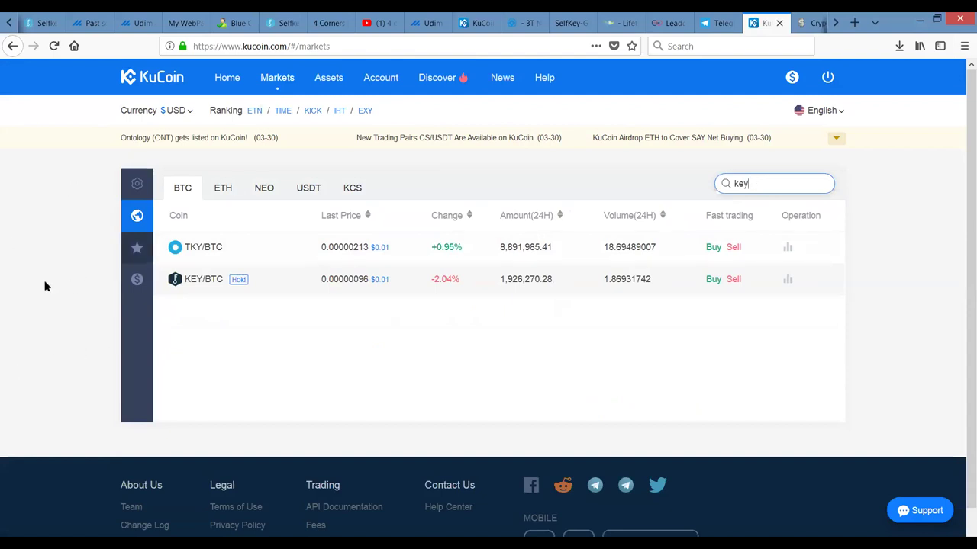
click(197, 287)
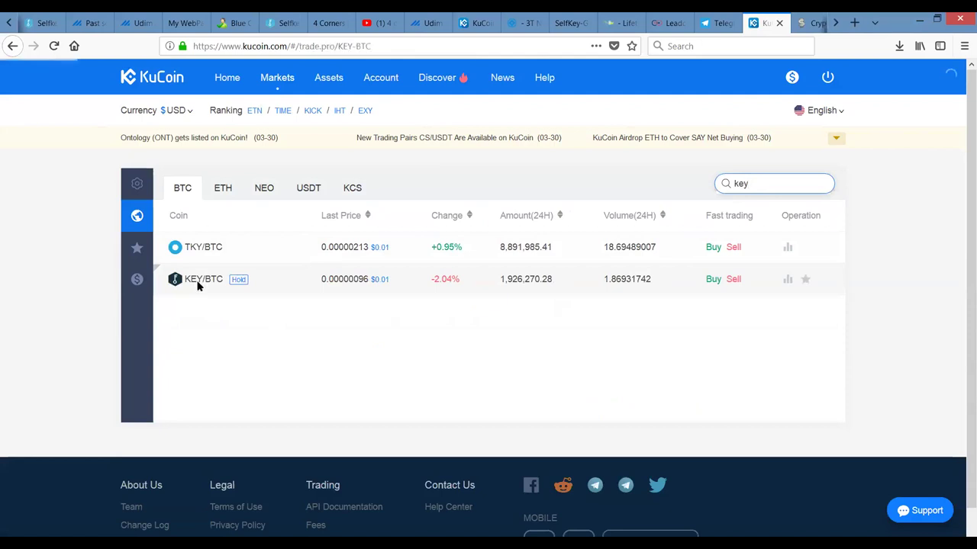